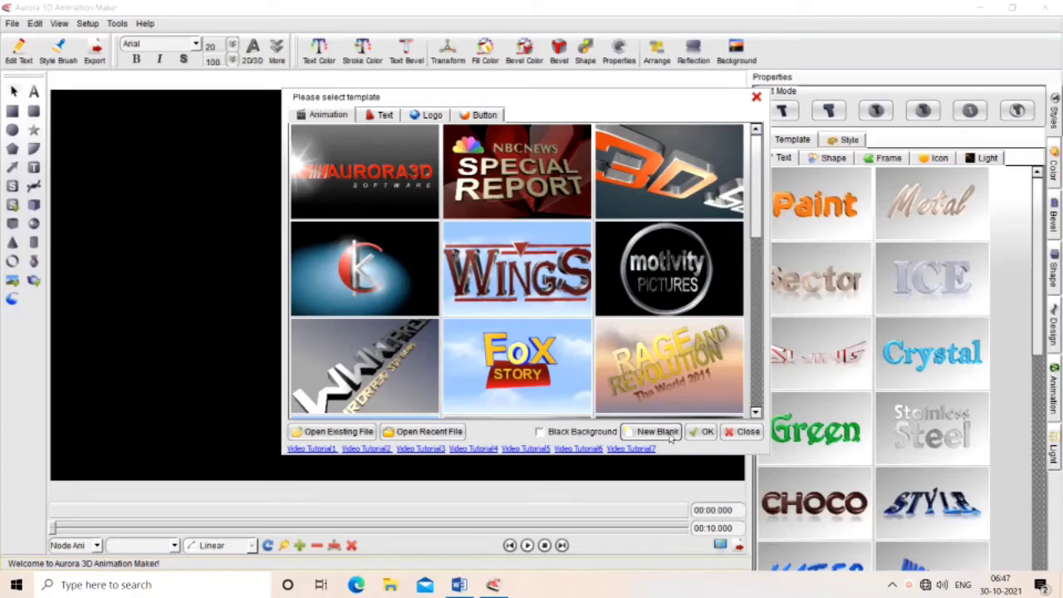
Start a new blank project and keep Pixel units, Pixel/Inch resolution and Square Pixel aspect ratio for its render size.
left_click(669, 434)
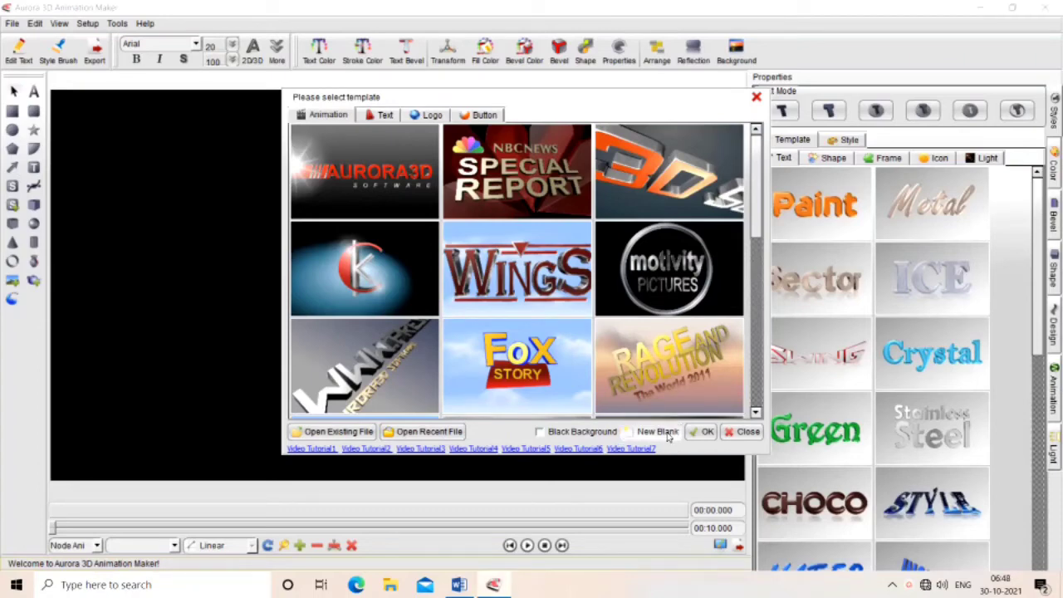
left_click(668, 434)
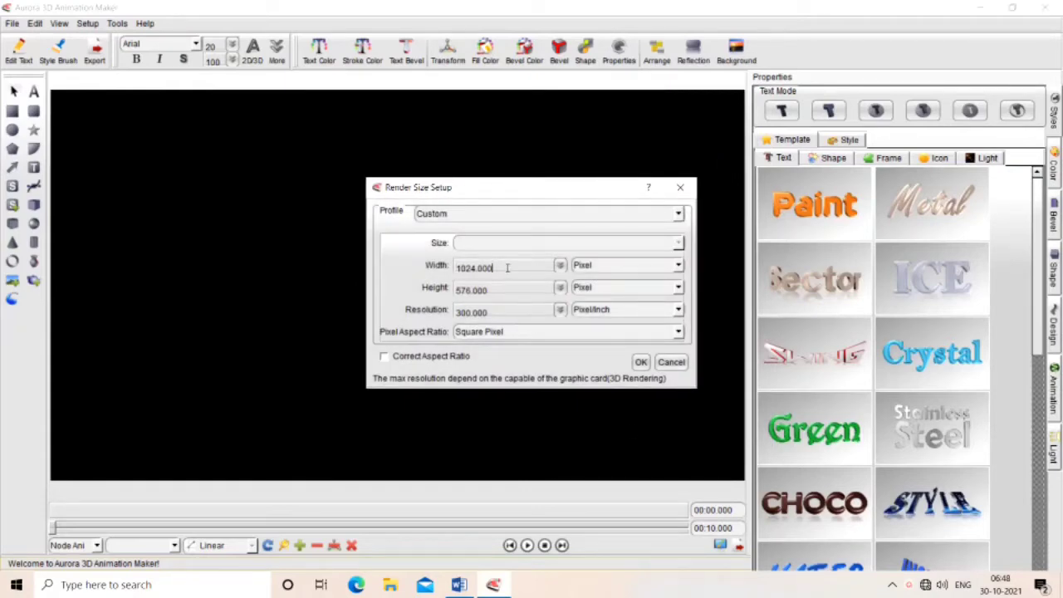
left_click(678, 266)
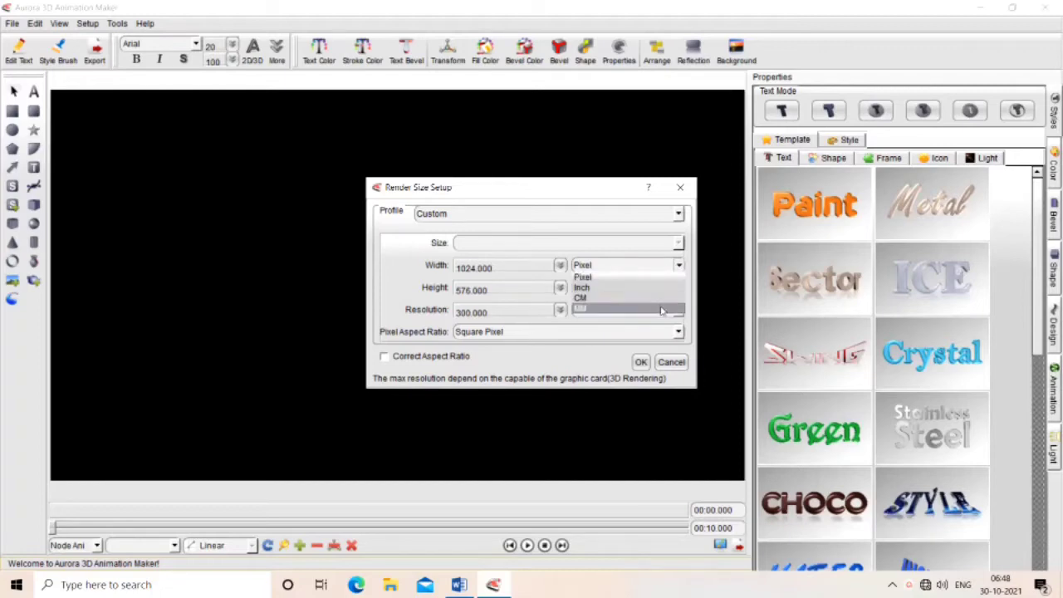
left_click(678, 267)
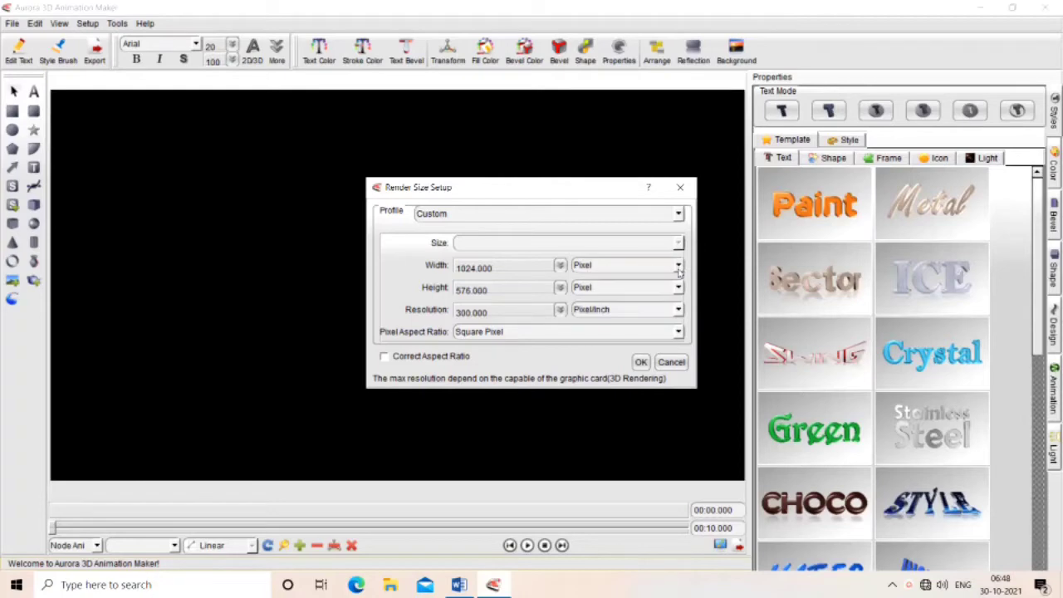
left_click(679, 287)
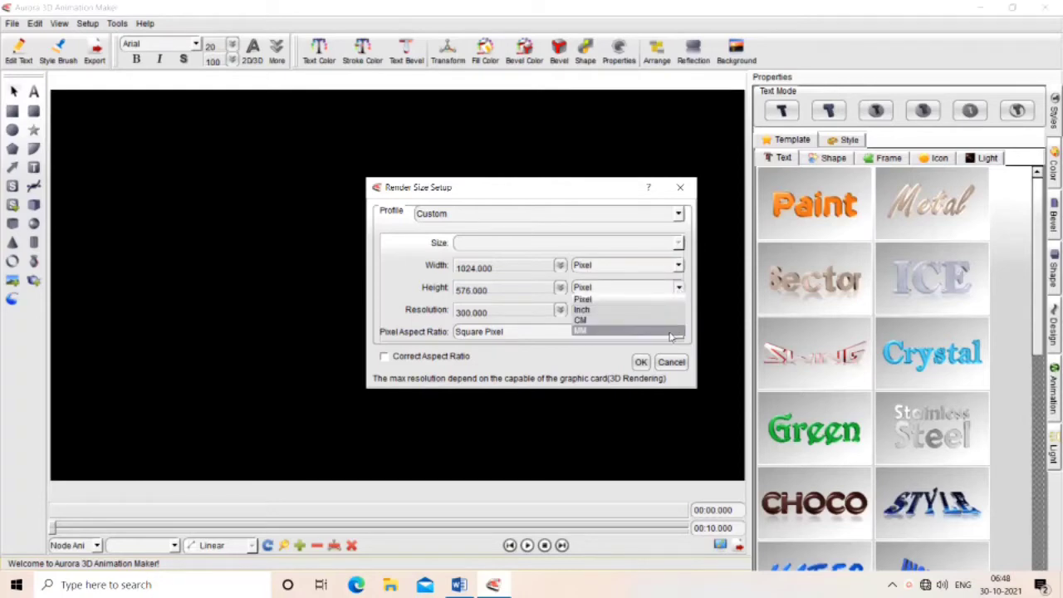
left_click(679, 288)
left_click(678, 311)
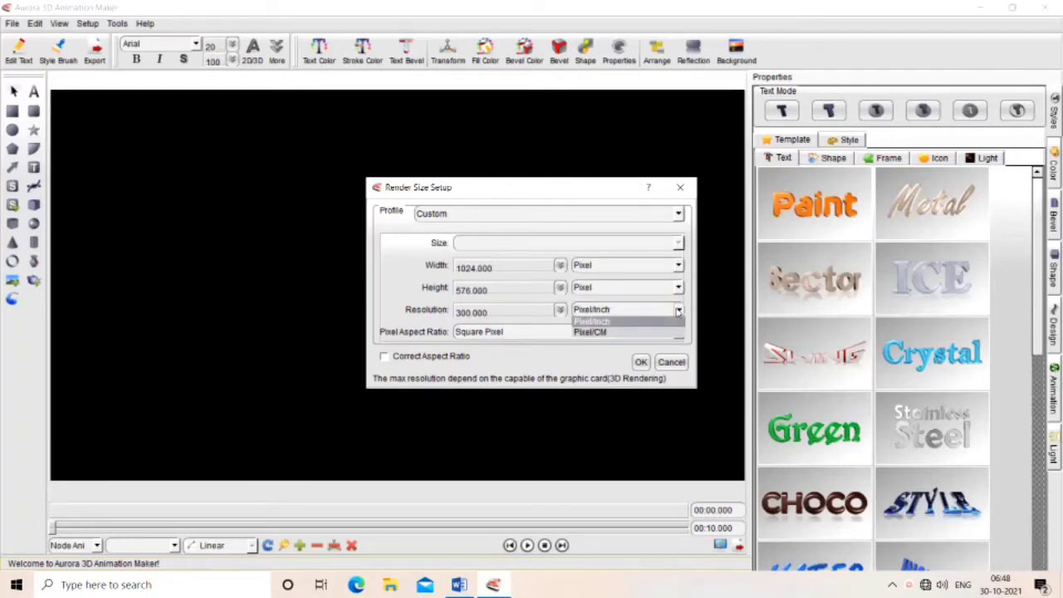
left_click(674, 319)
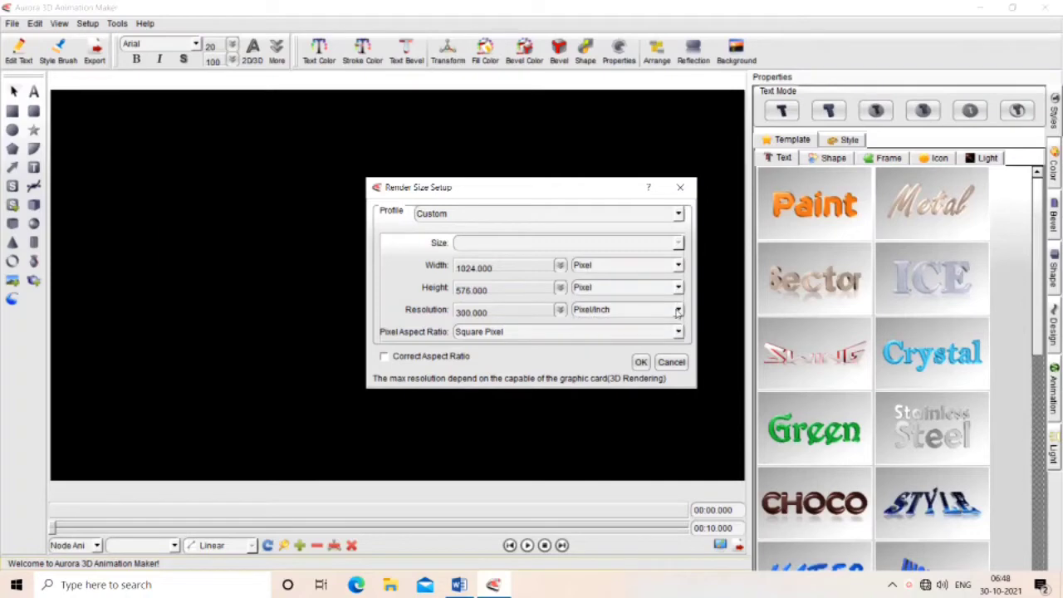
left_click(679, 332)
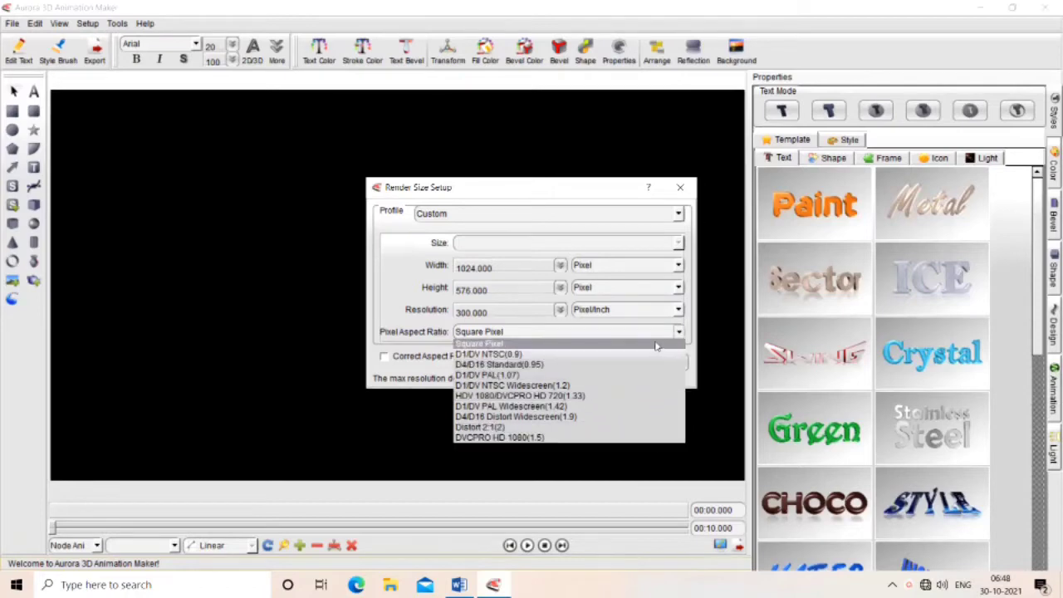
left_click(657, 344)
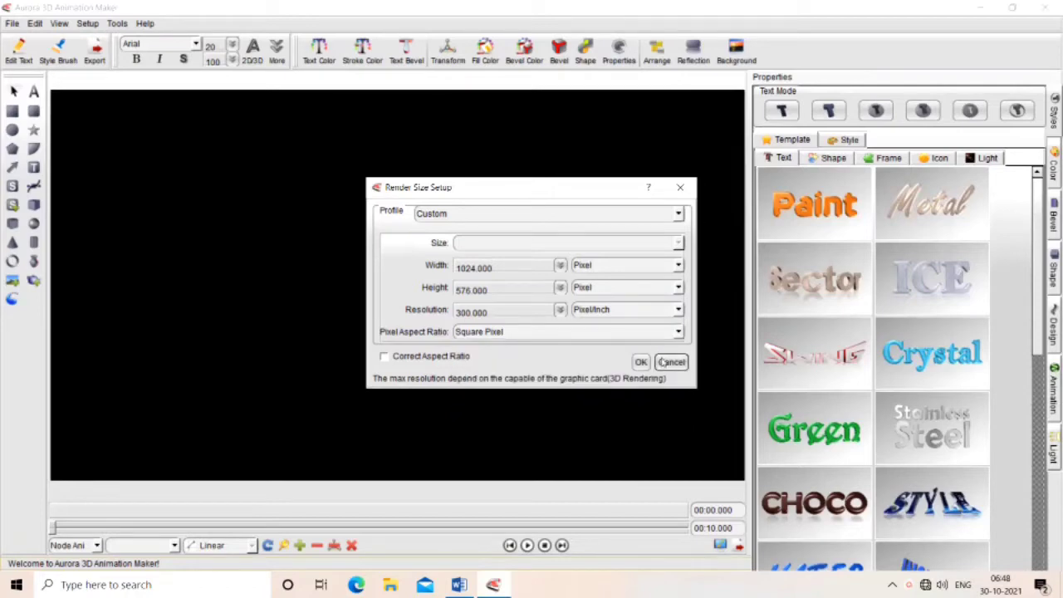
Create the project with the Custom render profile at 1024 by 576 pixels.
left_click(679, 214)
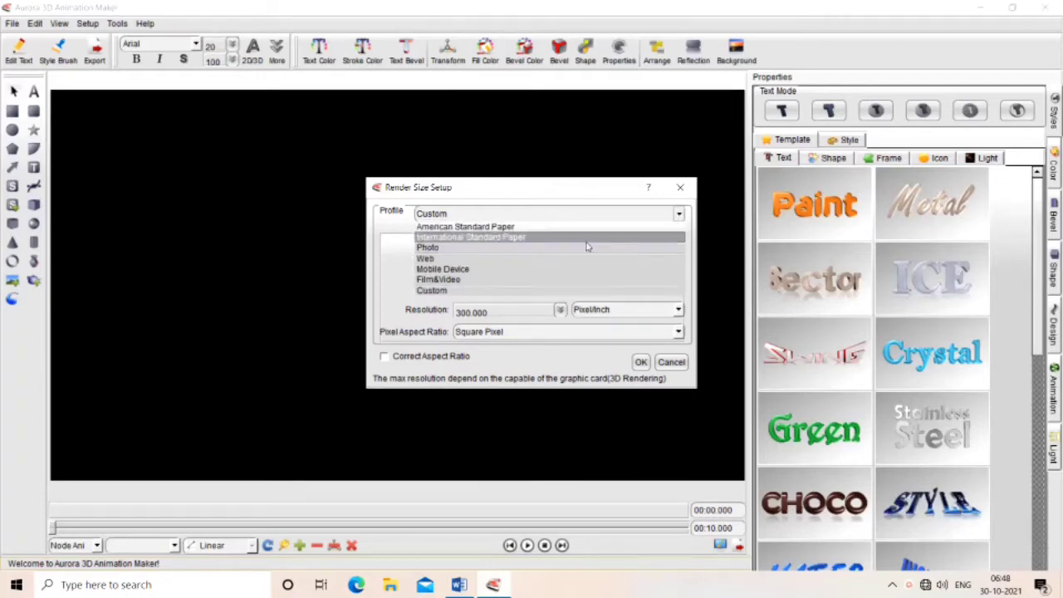
left_click(585, 292)
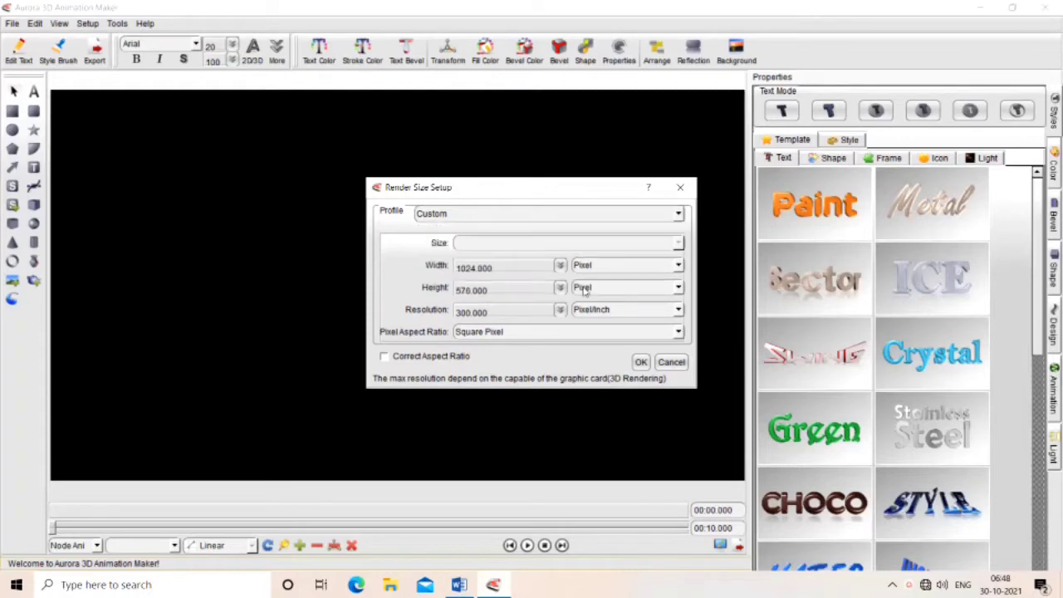
left_click(641, 363)
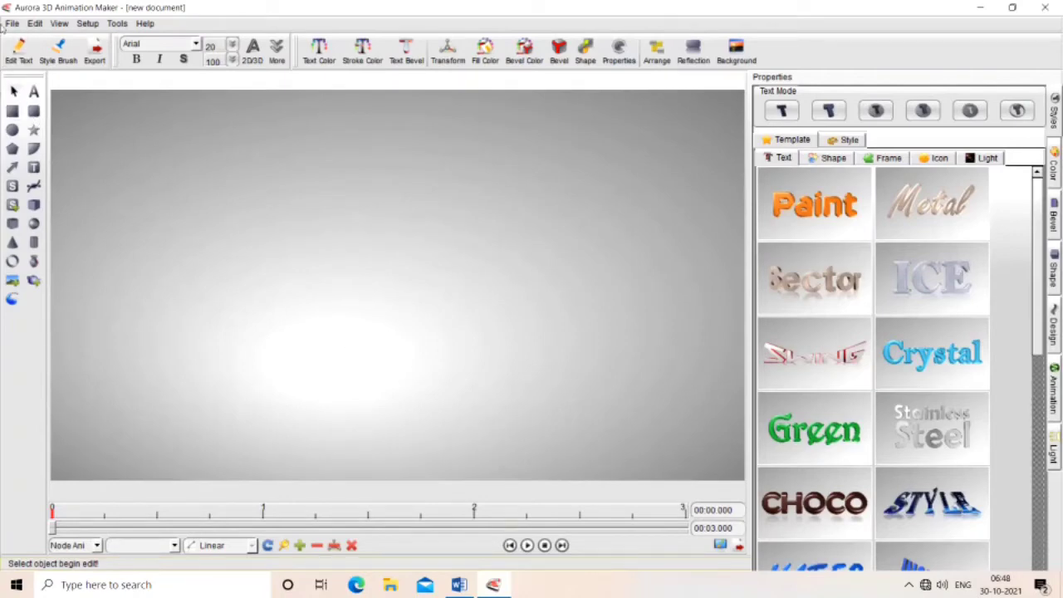
Add a text object spanning nearly the whole canvas and replace its default text with "DRAW FOR TECH".
left_click(33, 92)
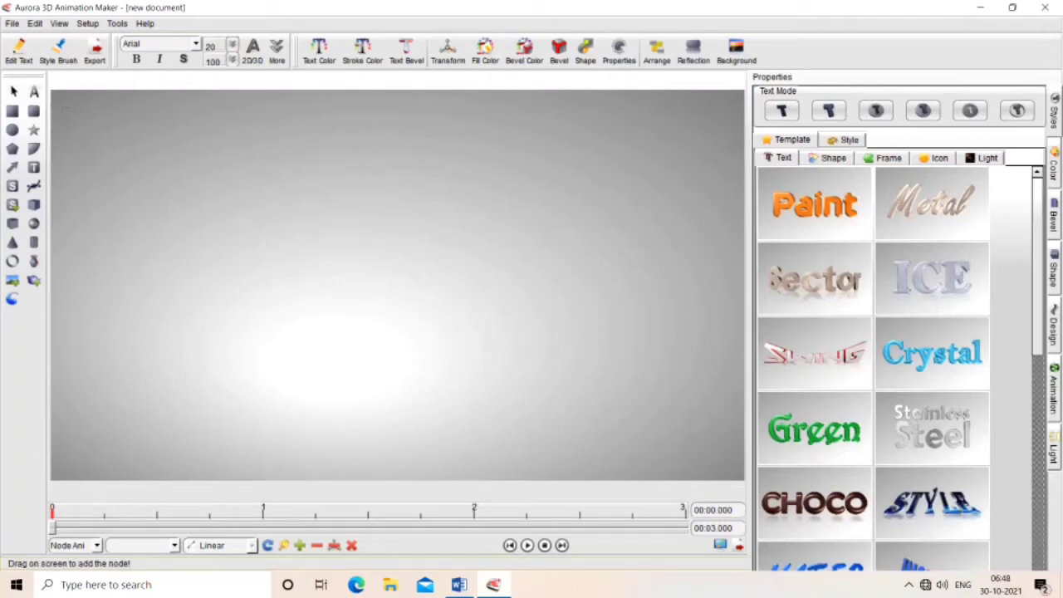
left_click_drag(58, 98, 711, 457)
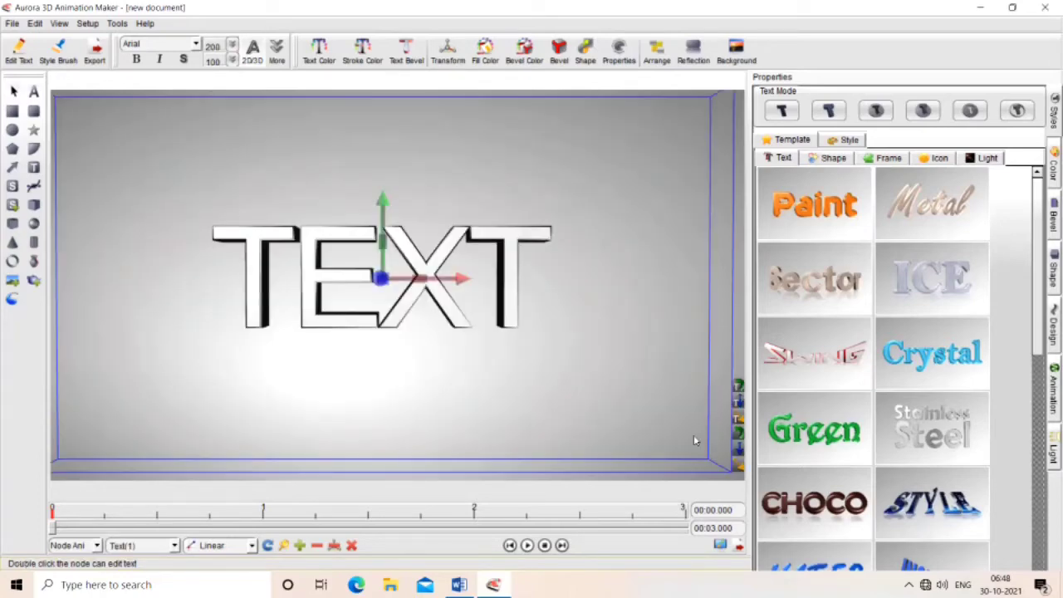
double_click(439, 253)
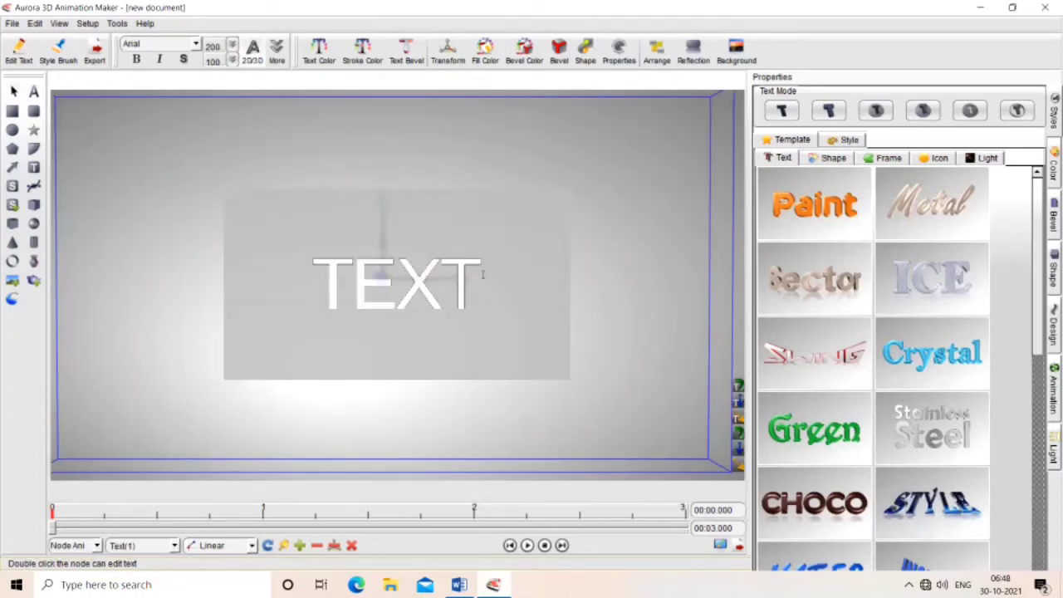
key("End")
key("shift+Left")
left_click_drag(426, 260, 240, 236)
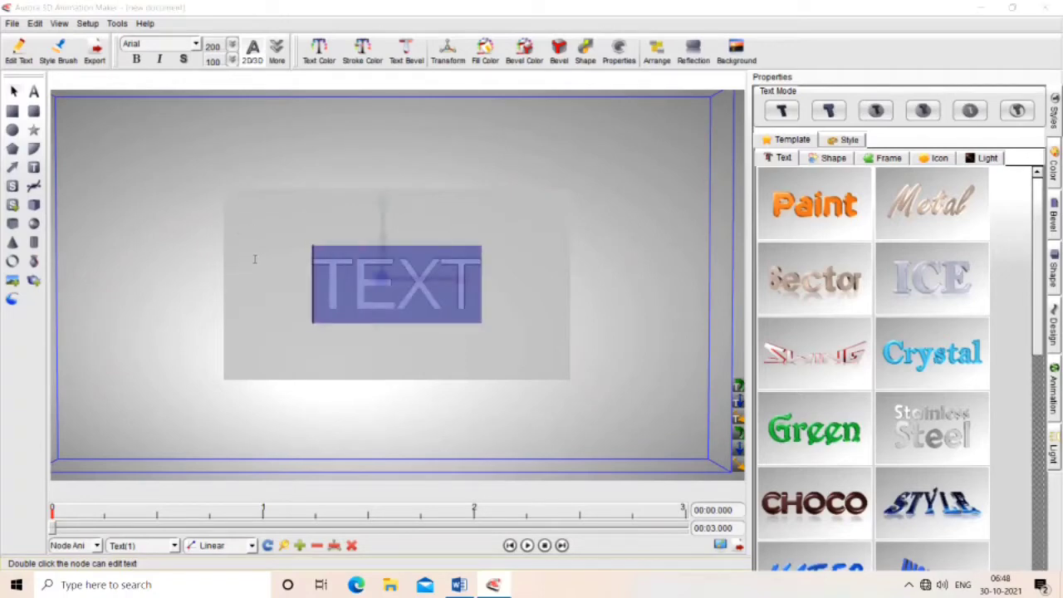
type("DRA")
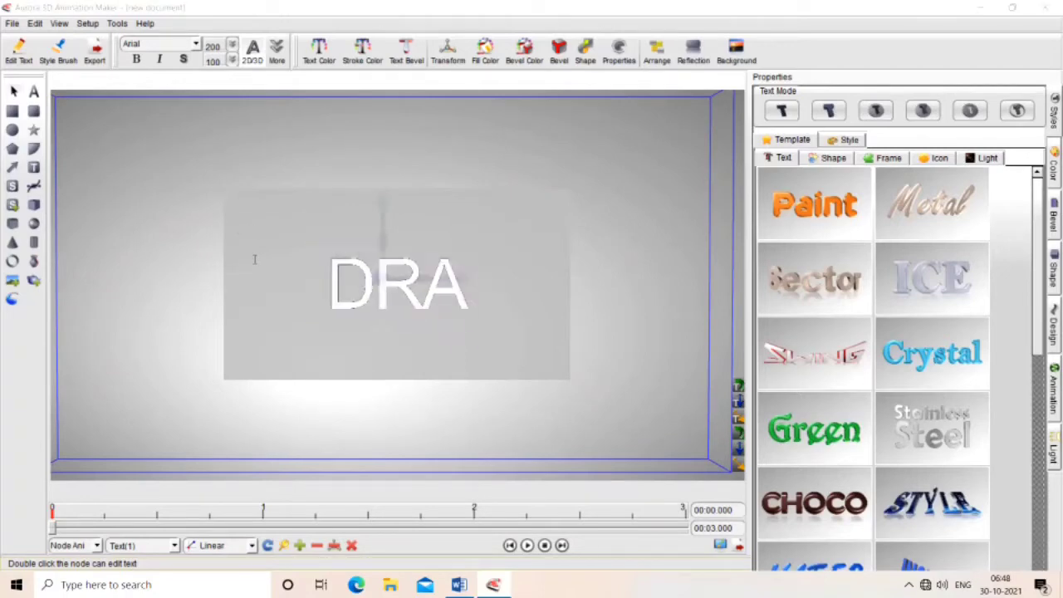
type("W TO")
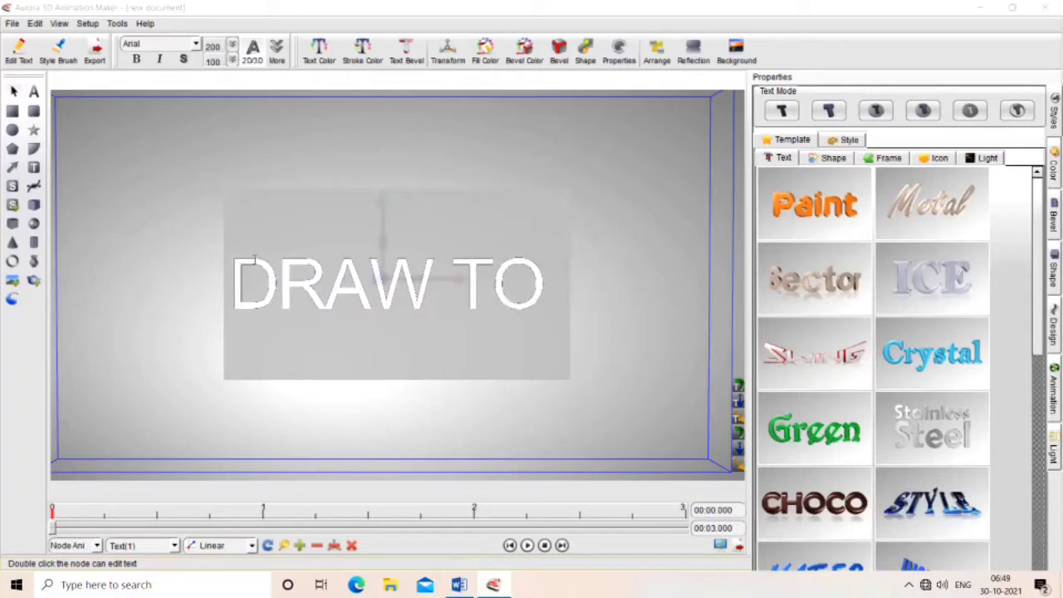
key("BackSpace")
key("BackSpace")
key("BackSpace")
type("FOR")
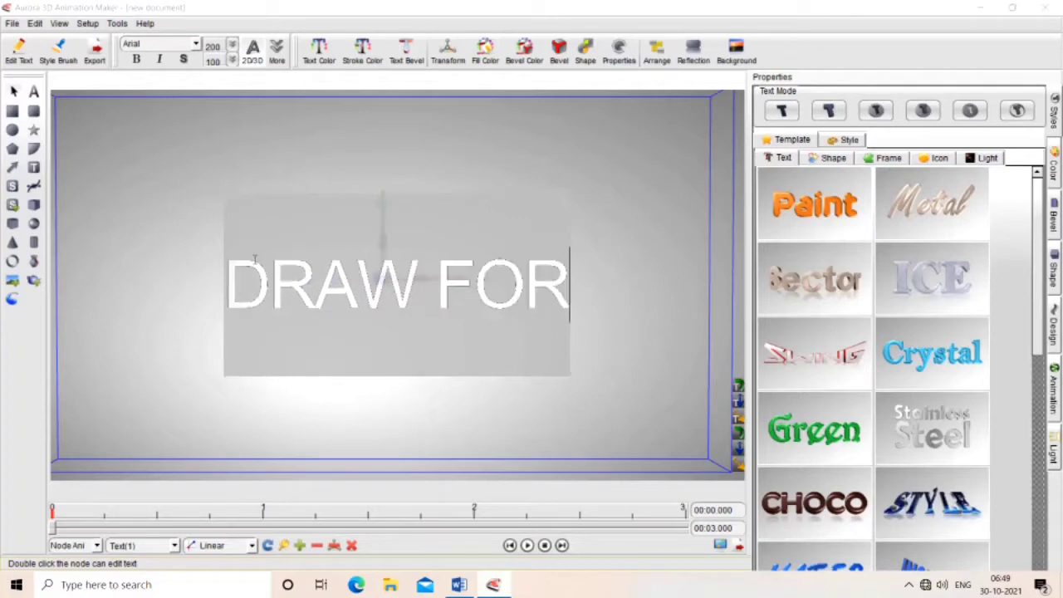
type(" TTE")
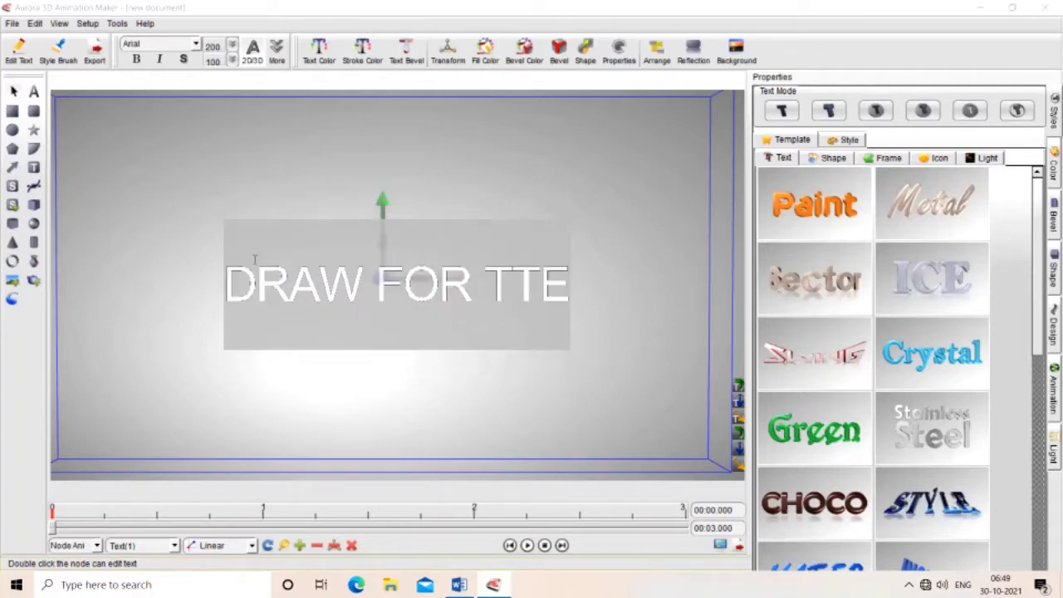
key("BackSpace")
key("BackSpace")
type("E")
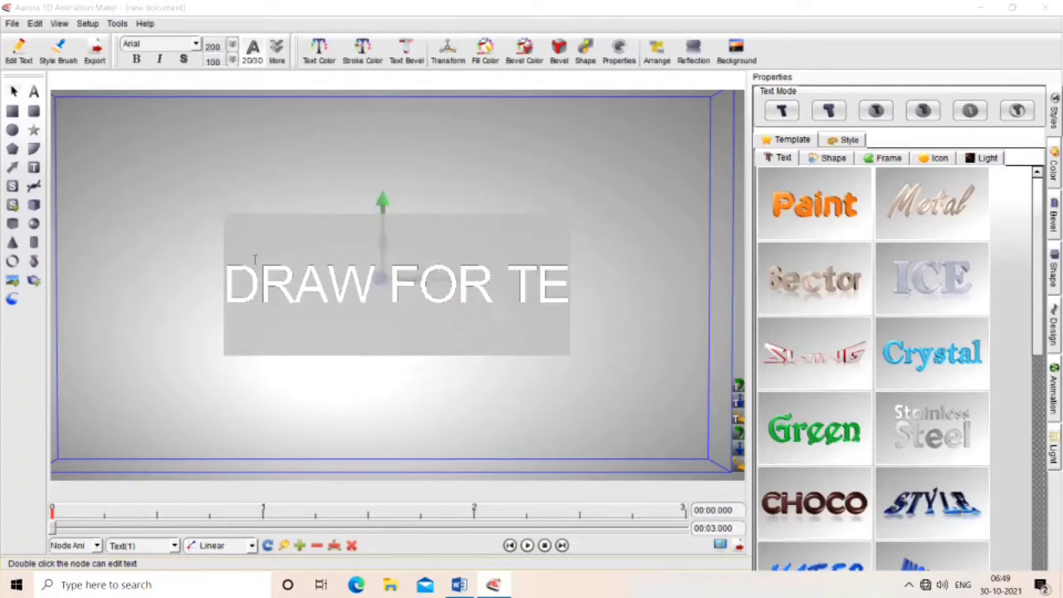
type("CH")
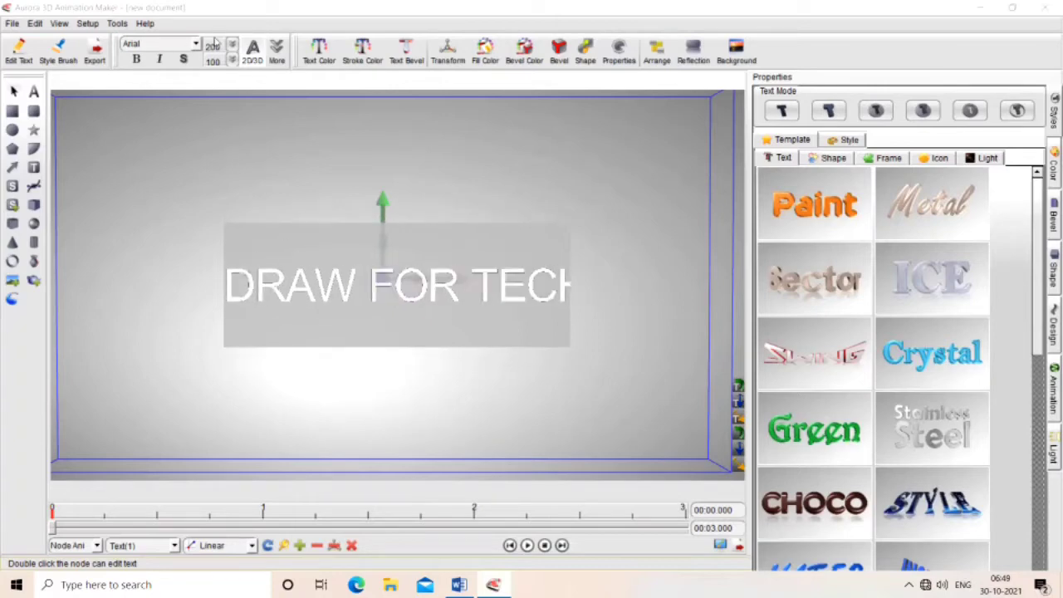
Try font sizes of 100 and about 155 for the text.
left_click_drag(222, 46, 189, 47)
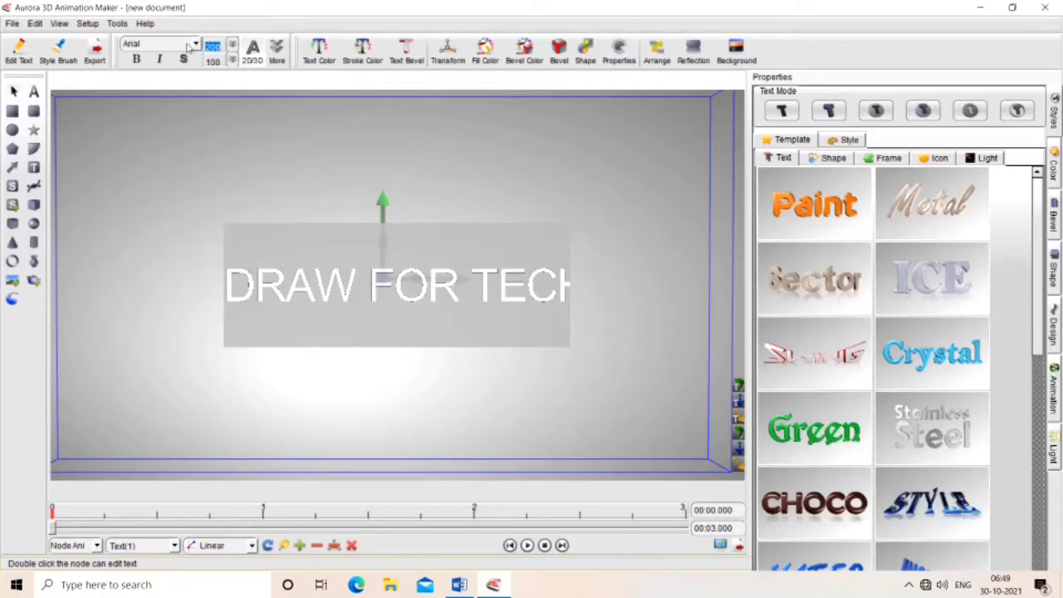
type("100")
key("Return")
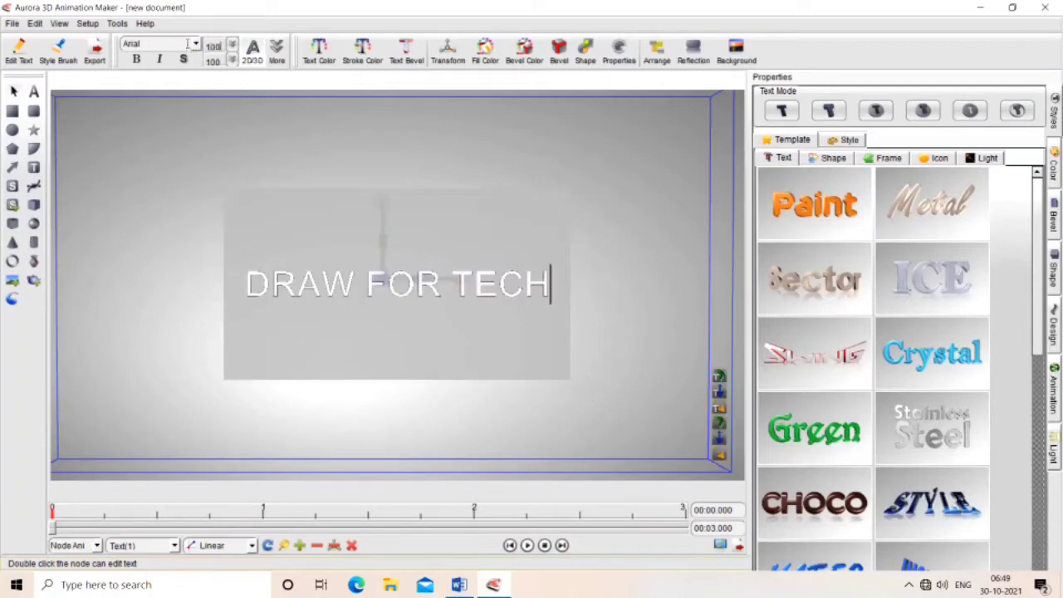
left_click(232, 45)
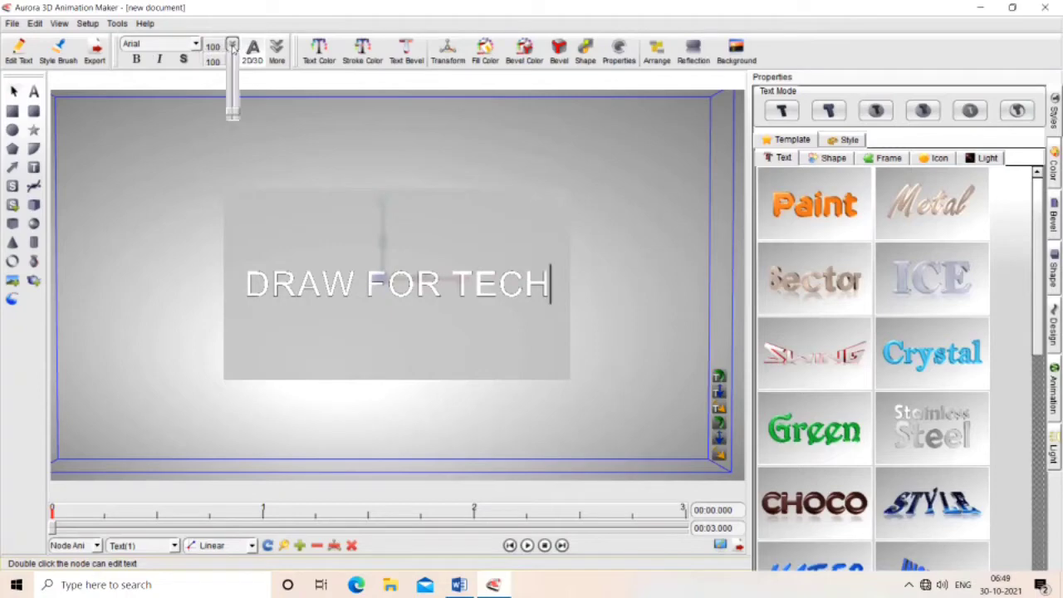
left_click_drag(235, 114, 234, 109)
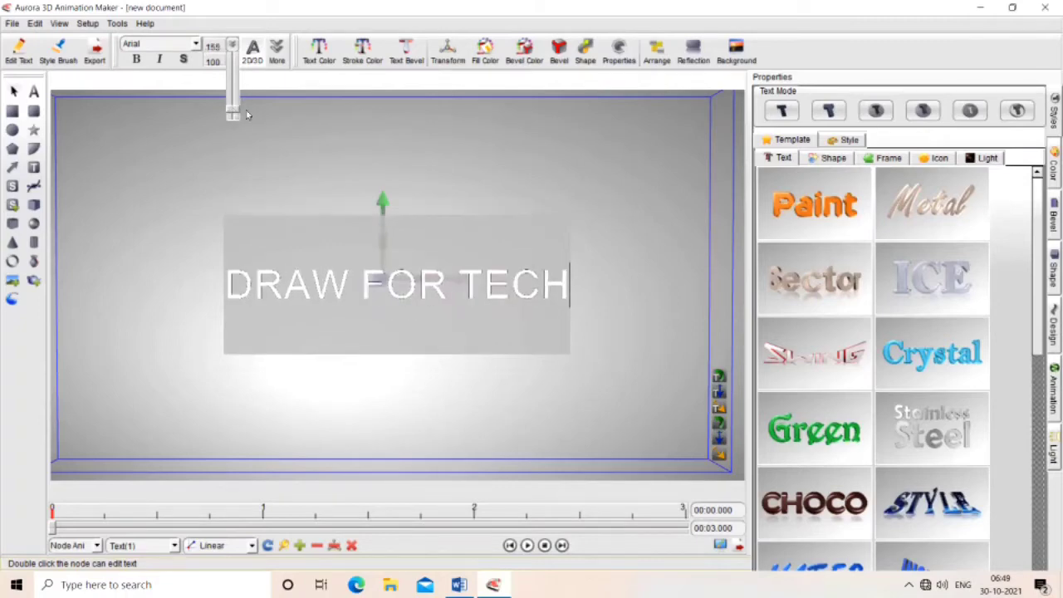
Set the DRAW FOR TECH text's font size to 75 and stretch its letter height to 250.
left_click(292, 123)
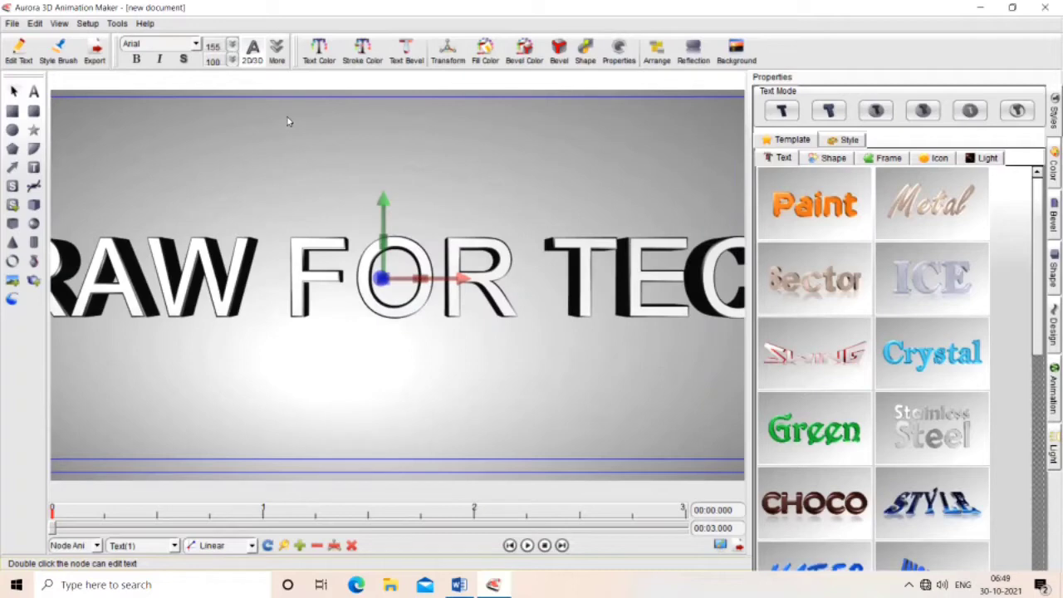
left_click(233, 46)
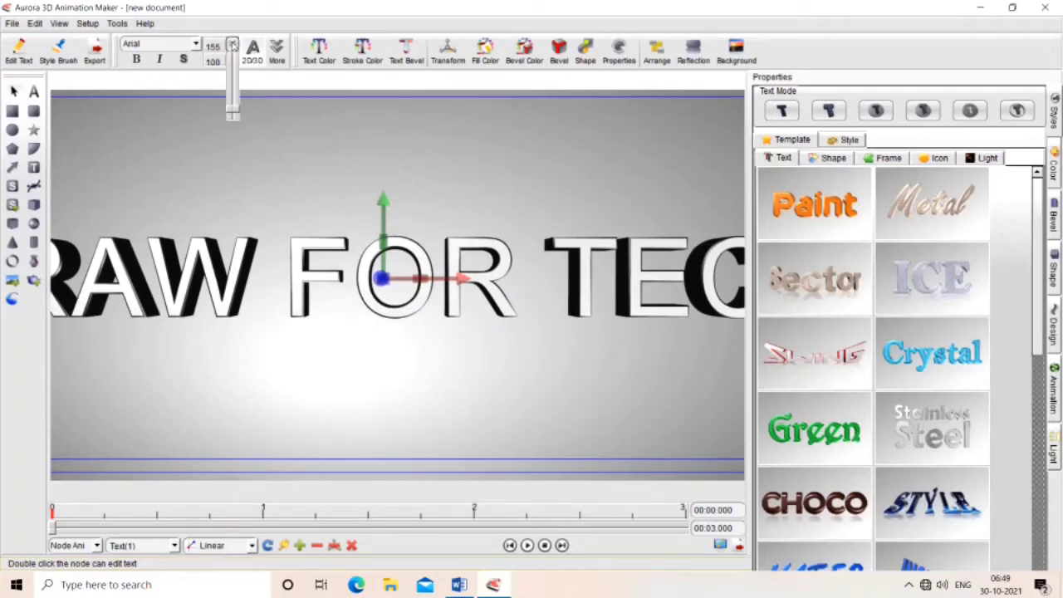
left_click_drag(233, 108, 234, 118)
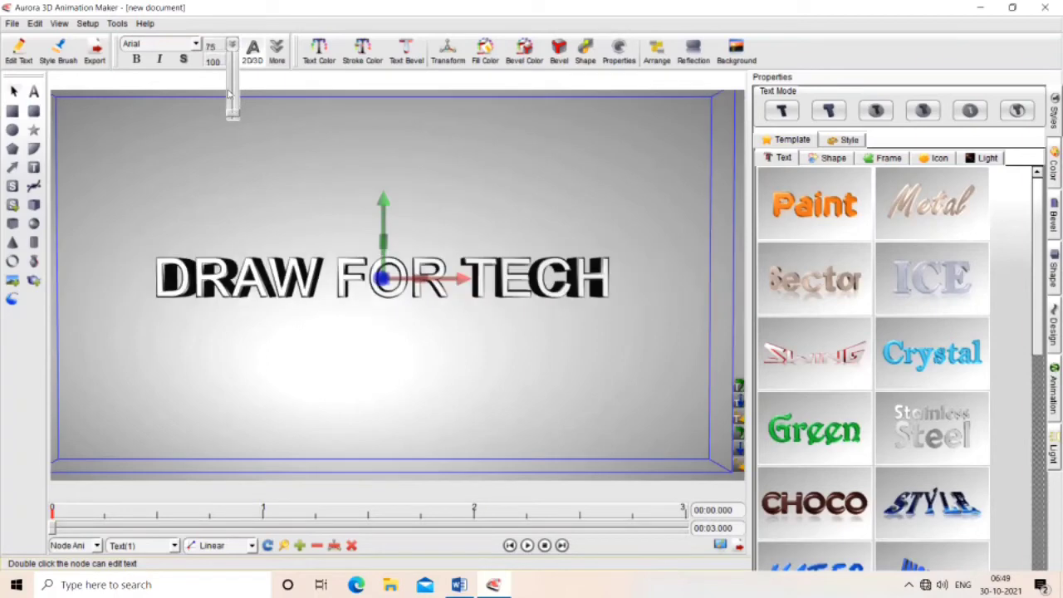
left_click(264, 106)
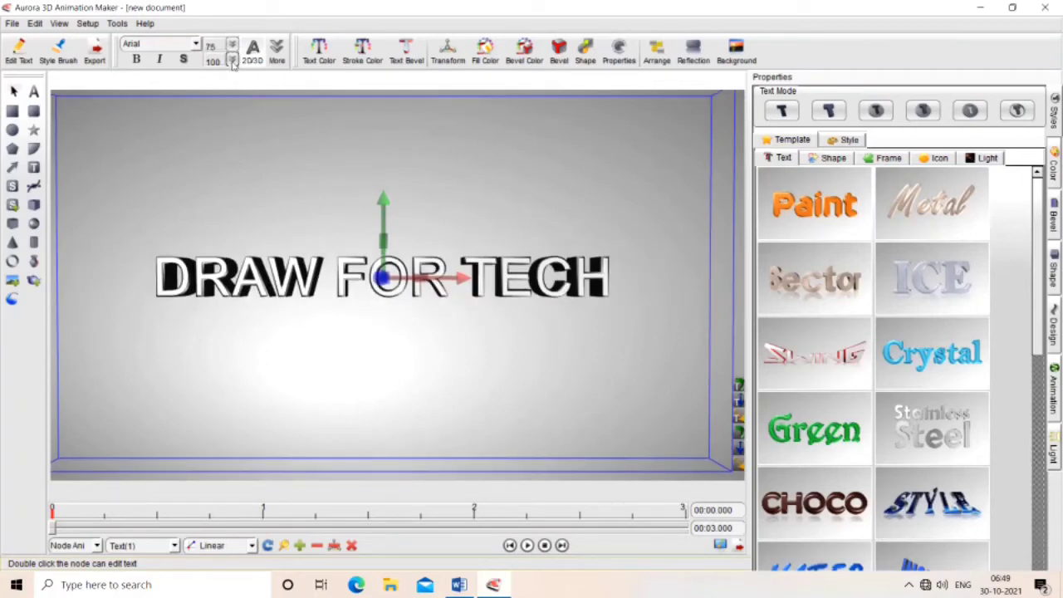
left_click(233, 61)
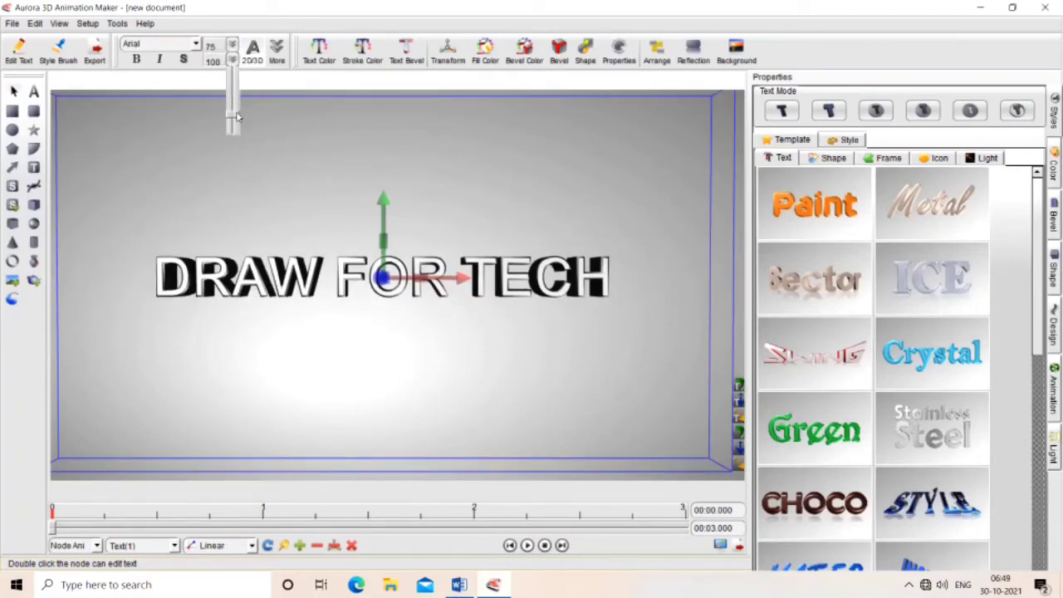
left_click_drag(236, 116, 239, 83)
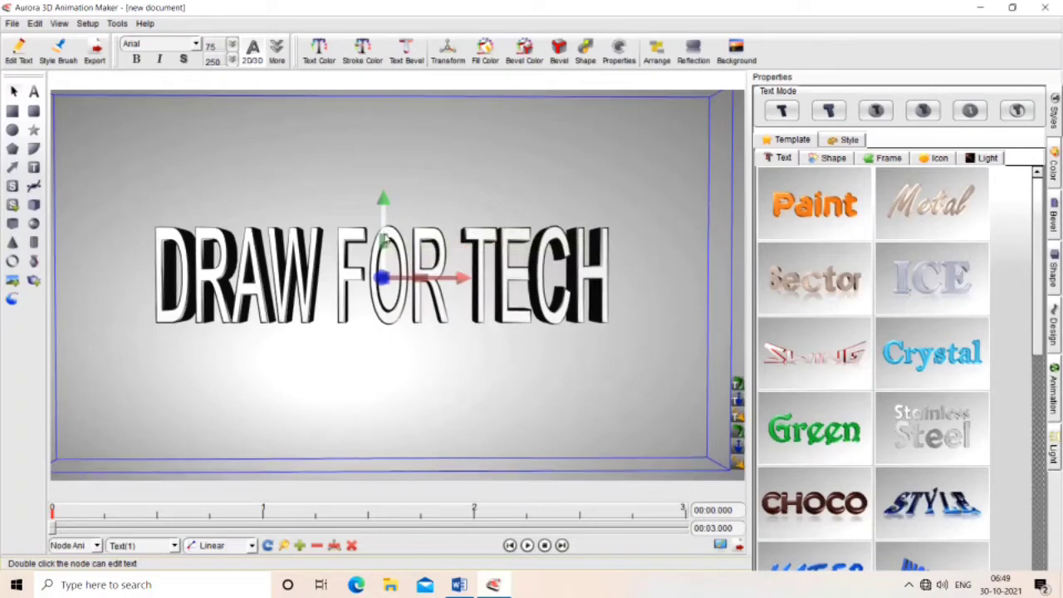
Rotate the text about its Y axis so the word TECH recedes, and tilt it slightly about its X axis.
left_click_drag(383, 239, 414, 255)
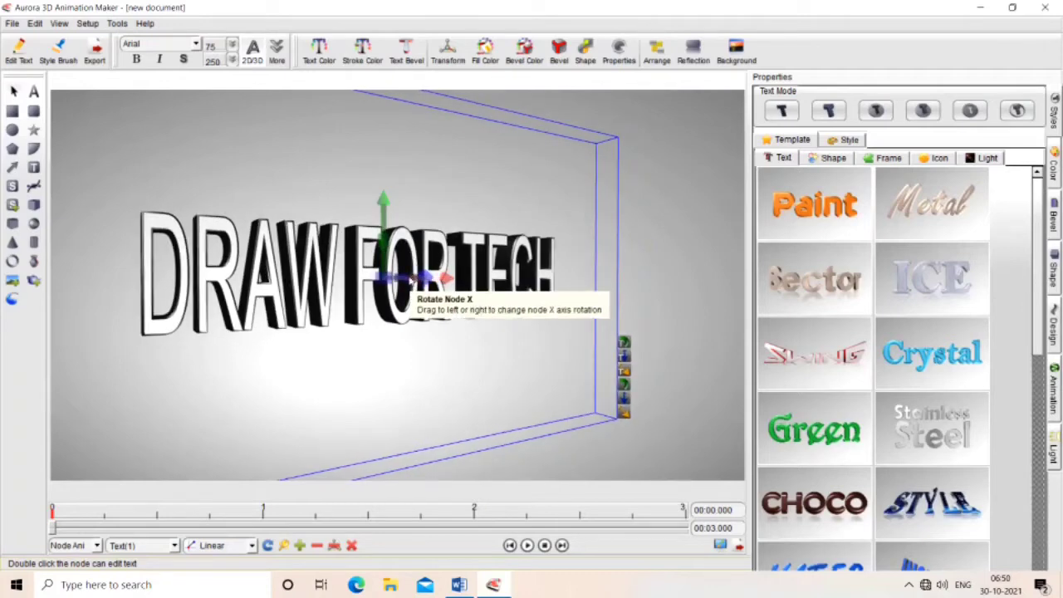
left_click_drag(411, 282, 411, 282)
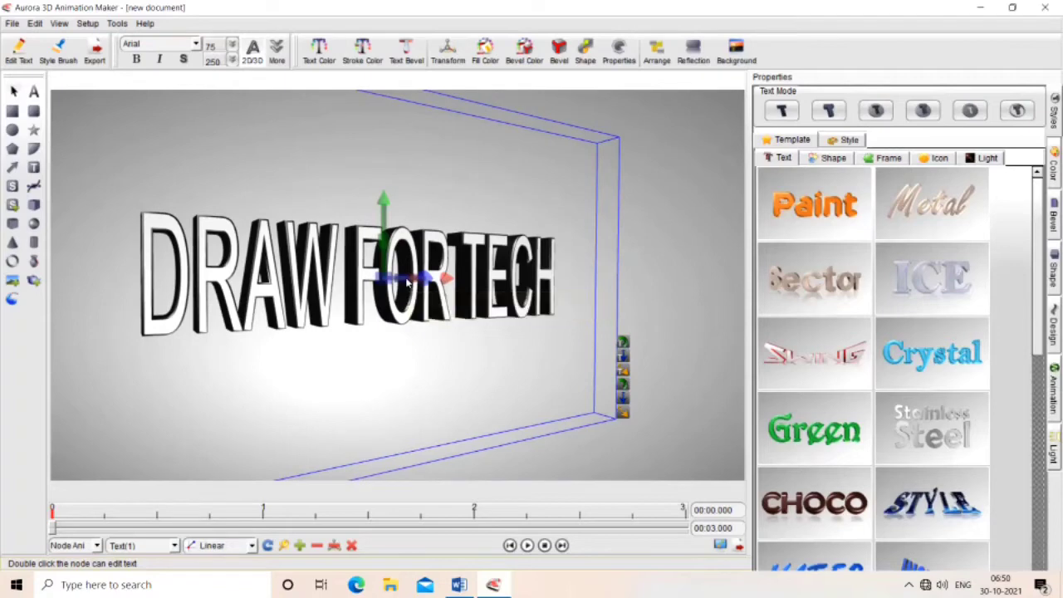
mouse_move(407, 283)
left_mouse_down()
mouse_move(401, 269)
mouse_move(410, 325)
mouse_move(405, 273)
mouse_move(412, 295)
mouse_move(408, 286)
mouse_move(428, 284)
mouse_move(391, 284)
mouse_move(403, 284)
left_mouse_up()
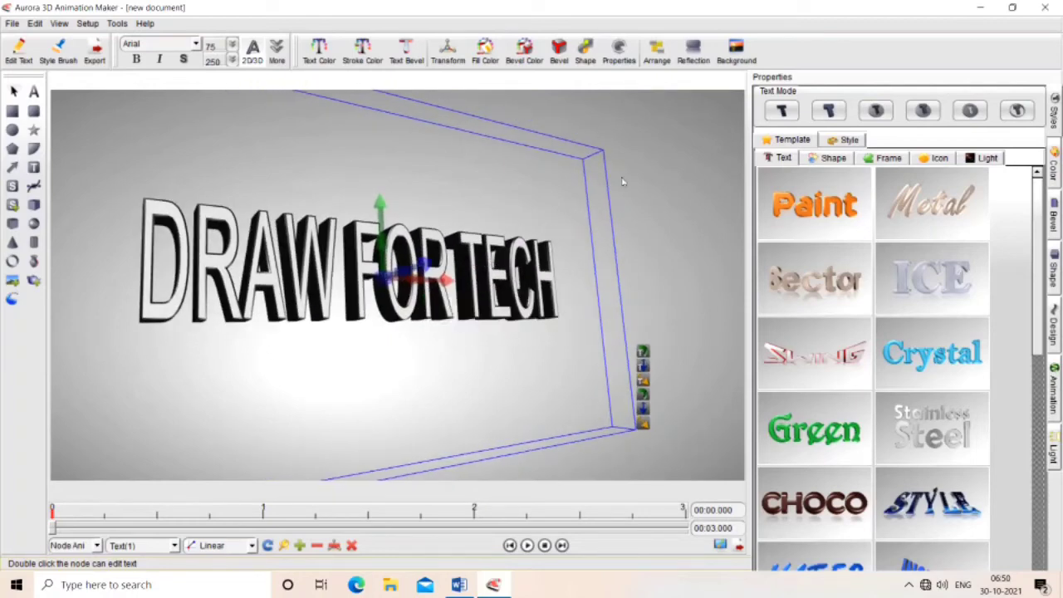
Change the DRAW FOR TECH text color to yellow-green (R 184, G 219, B 89) and deselect the text.
double_click(504, 306)
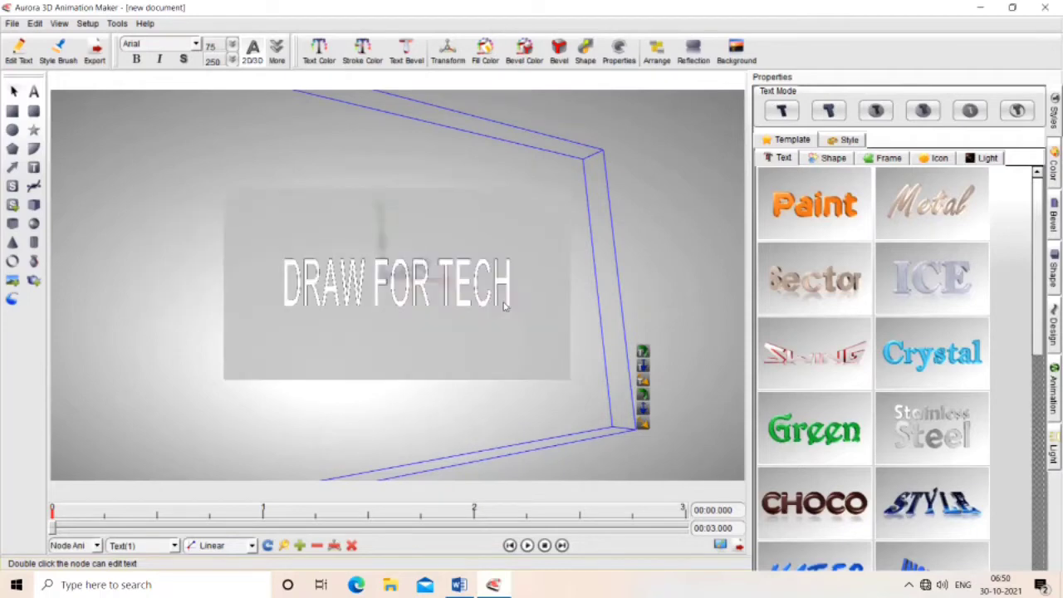
left_click(330, 60)
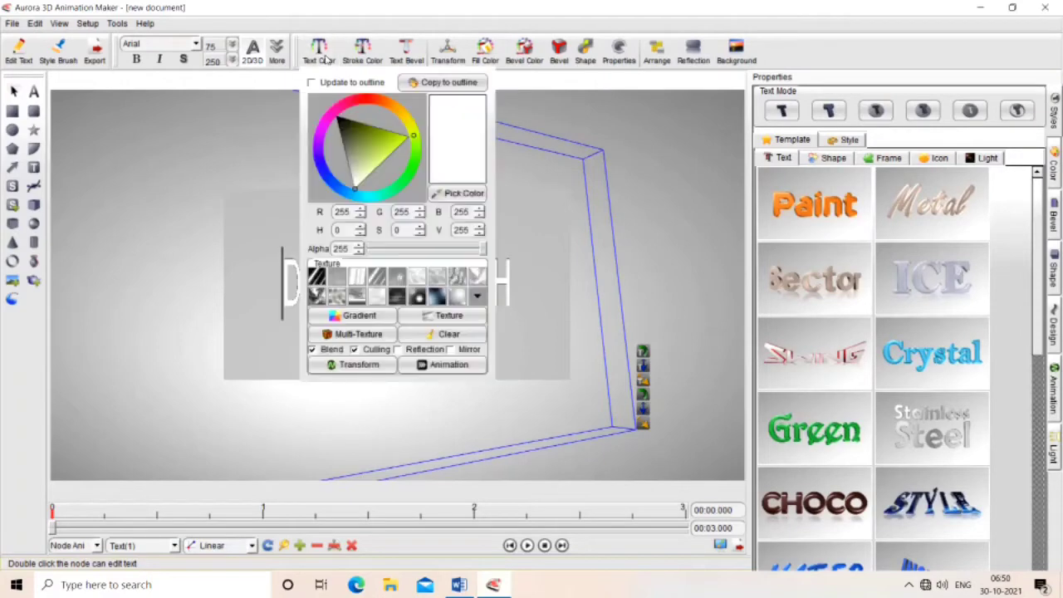
left_click(380, 155)
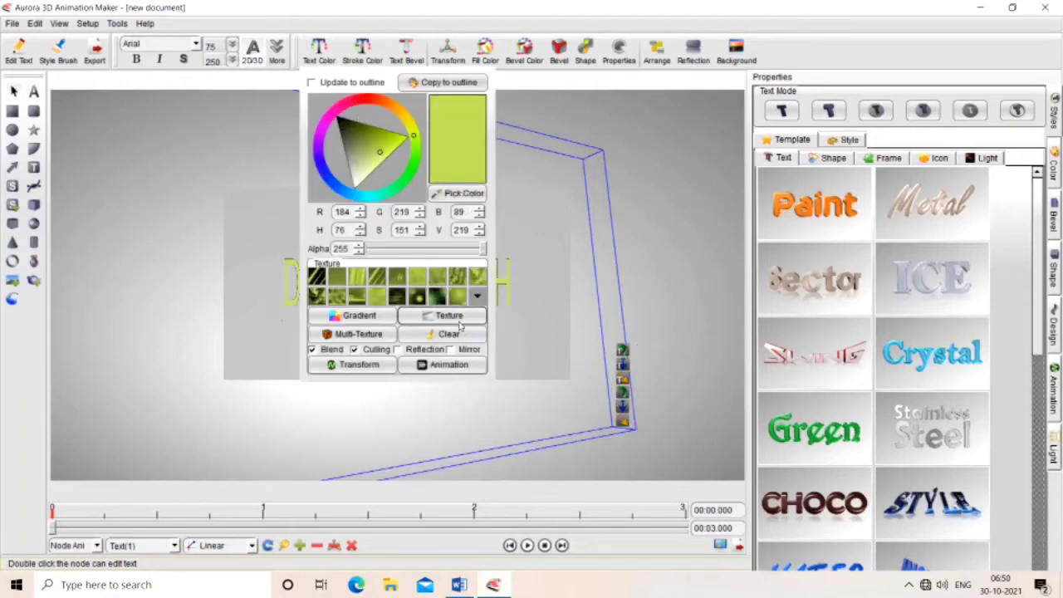
left_click(474, 160)
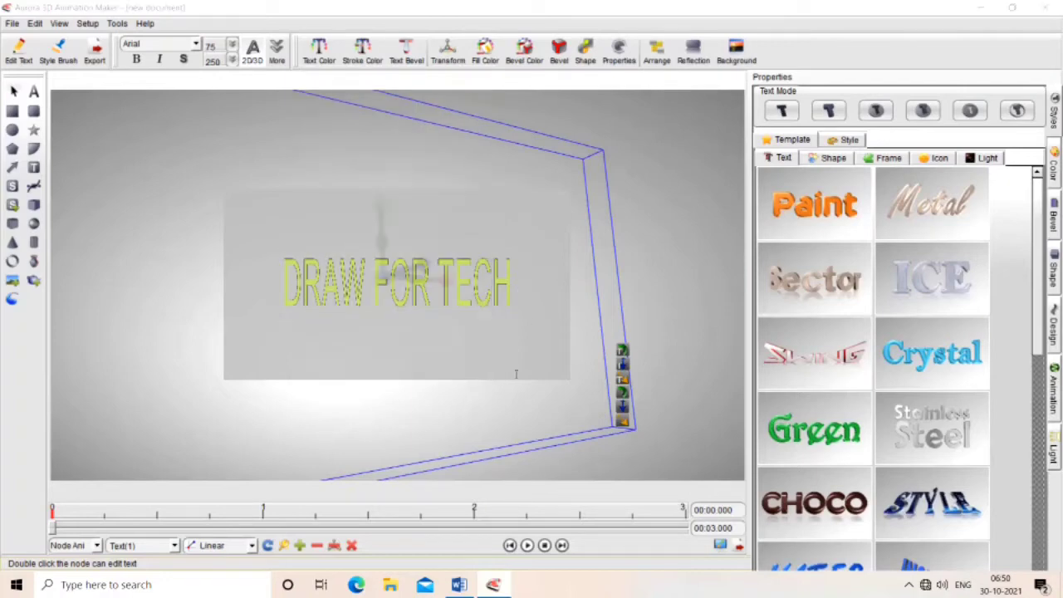
left_click(593, 391)
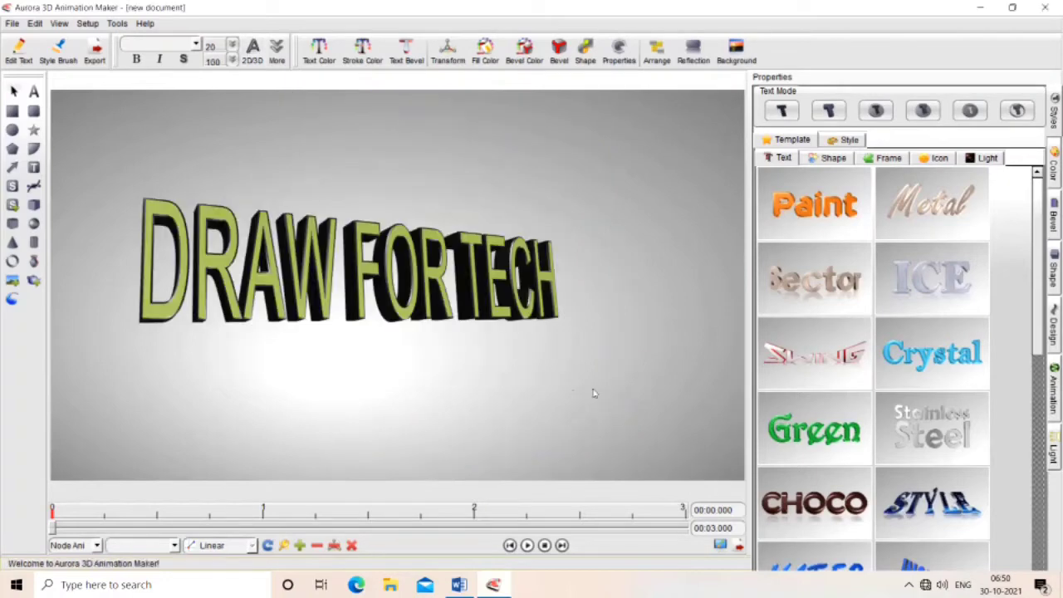
Examine the text's animation, color, bevel, shape, design and light properties, and look through the icon templates.
left_click(509, 310)
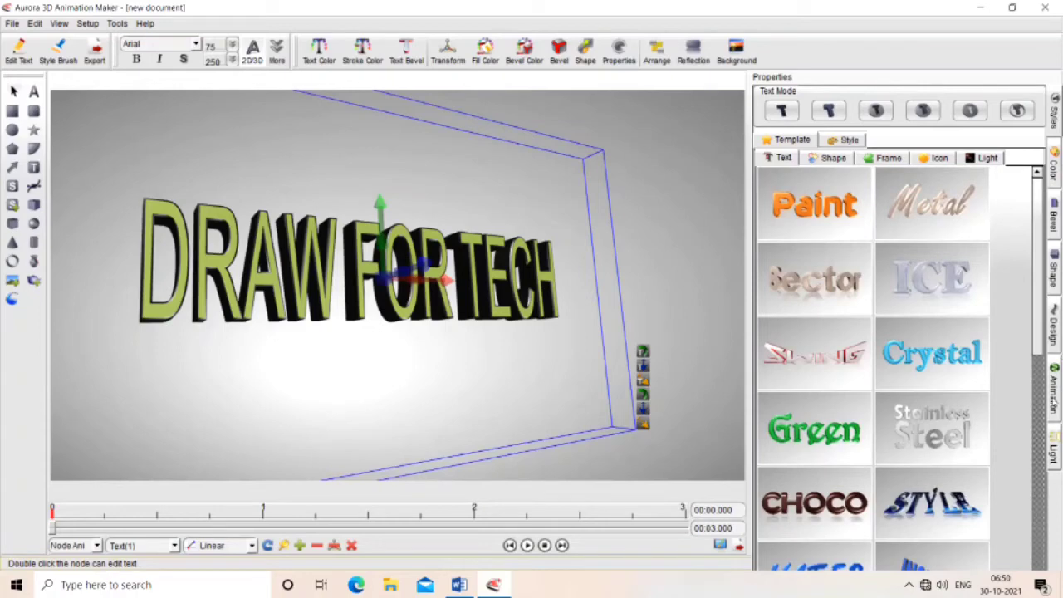
left_click(1053, 391)
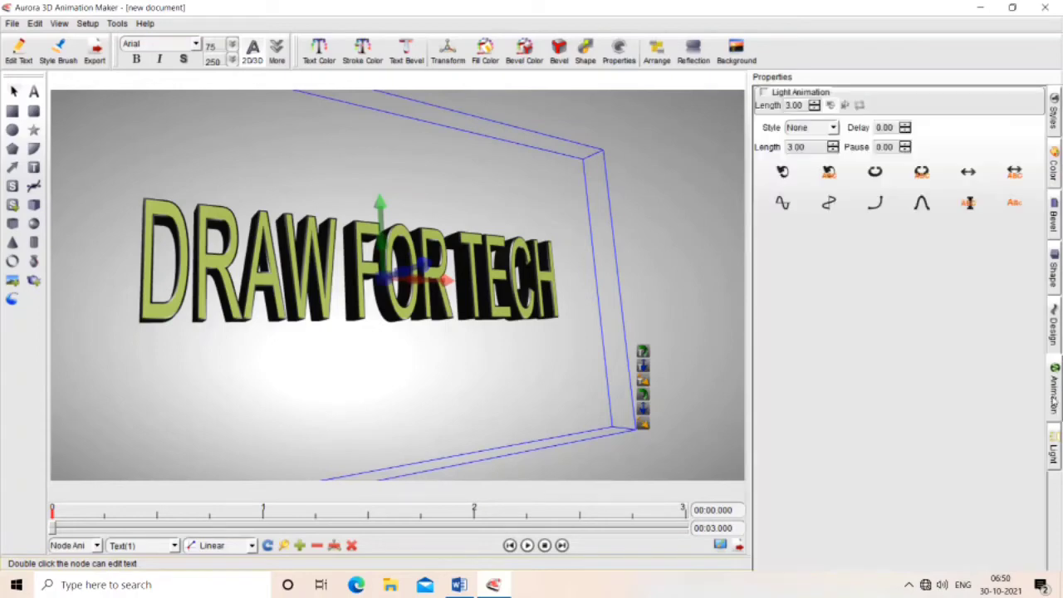
left_click(1054, 119)
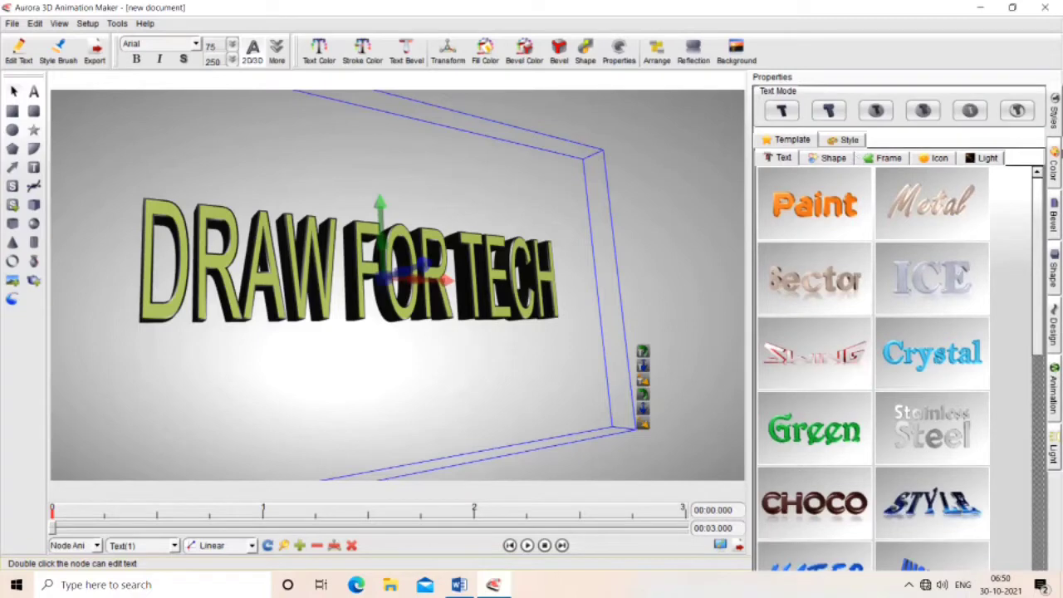
left_click(1056, 166)
left_click(1056, 211)
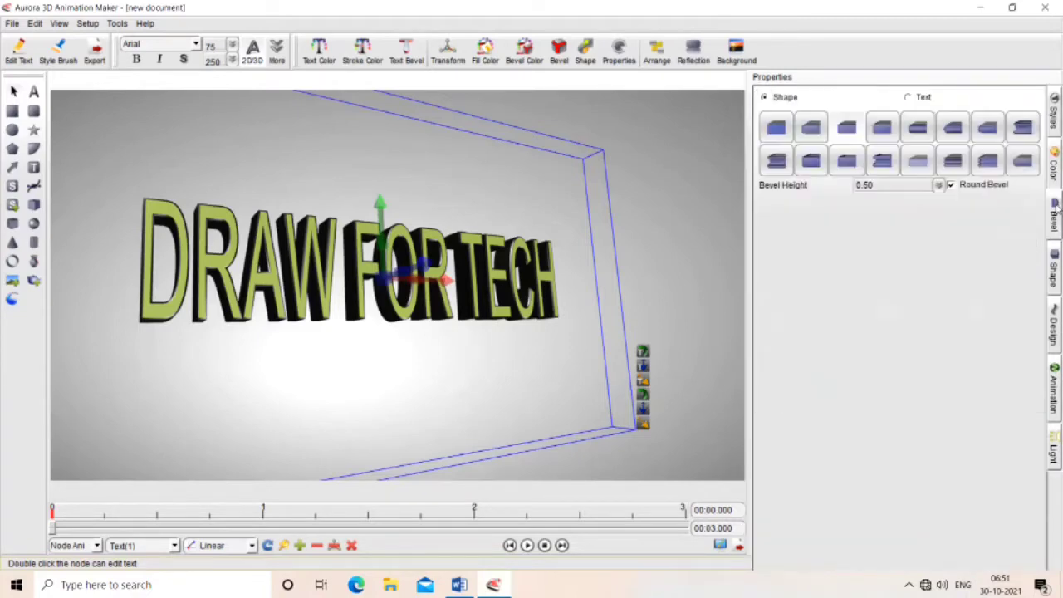
left_click(1056, 274)
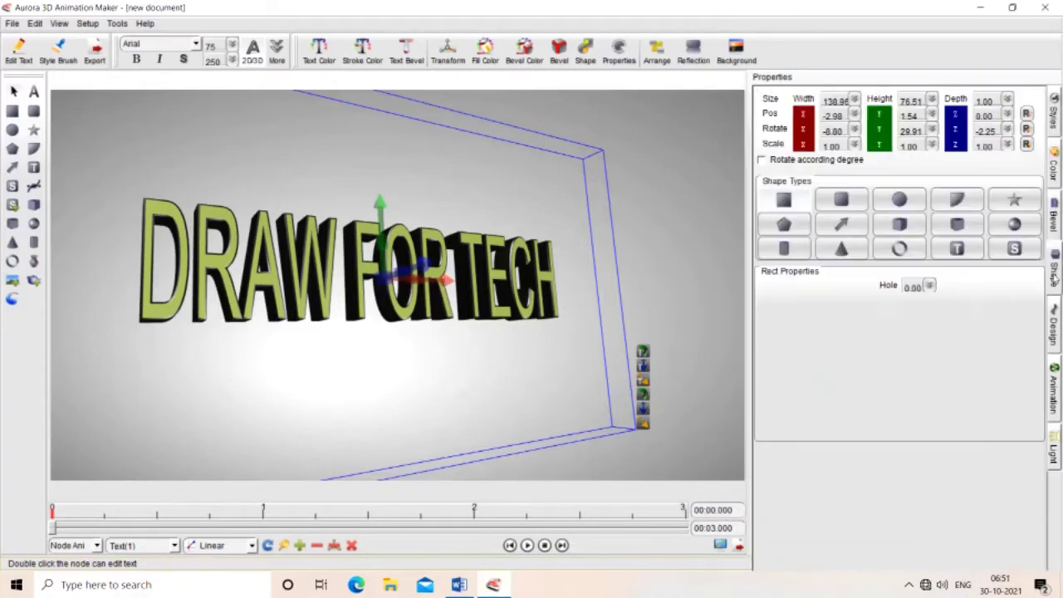
left_click(1056, 326)
left_click(1058, 386)
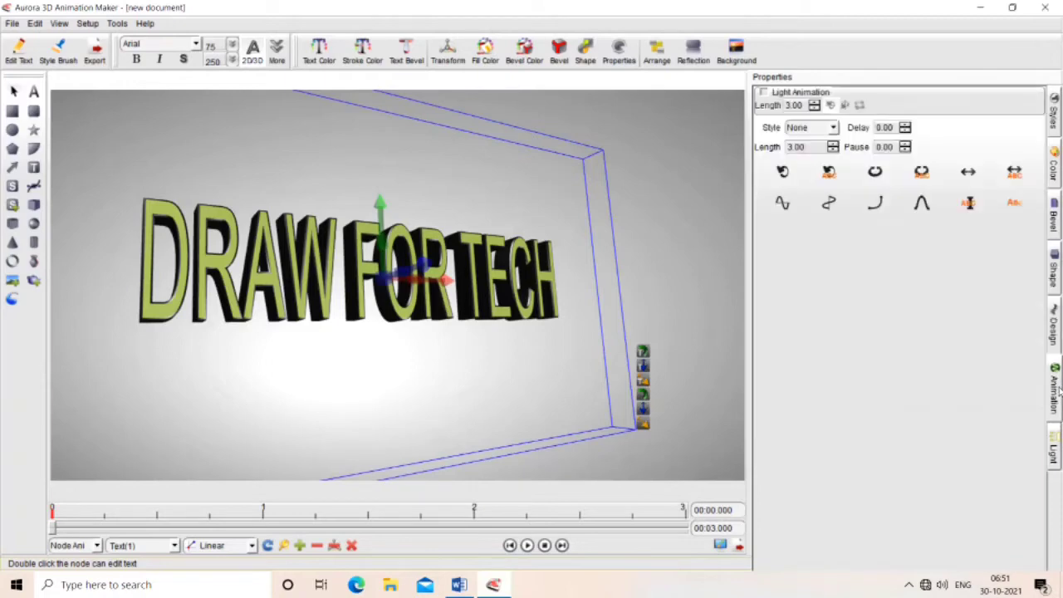
left_click(1057, 459)
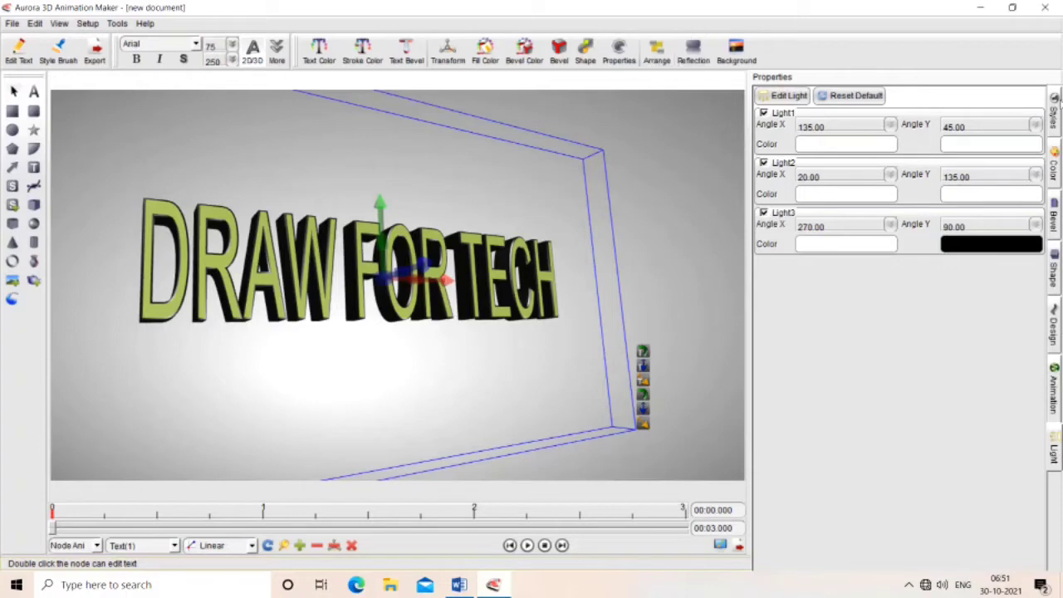
left_click(1056, 108)
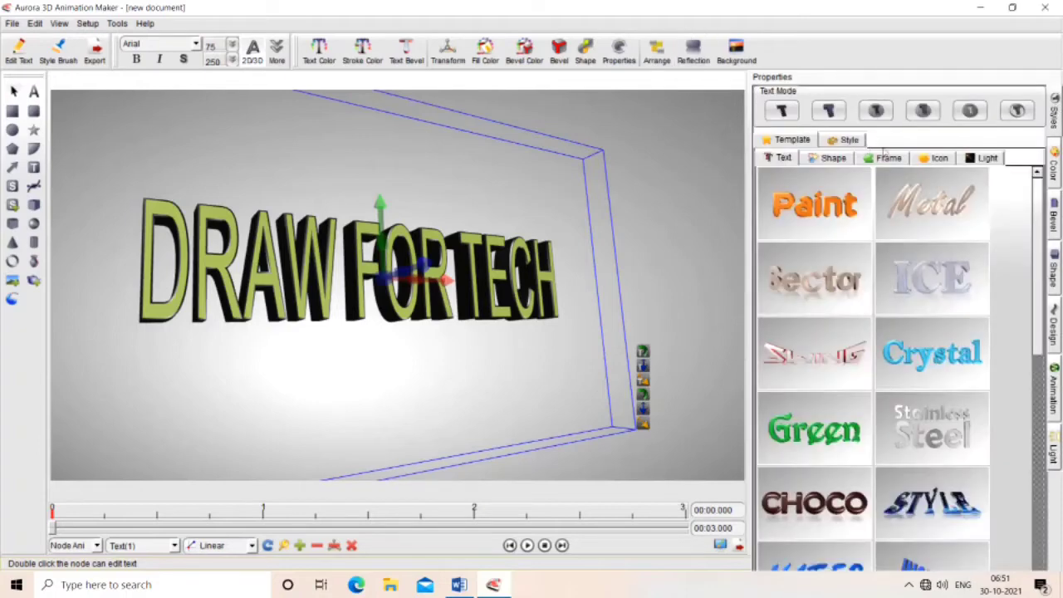
left_click(939, 159)
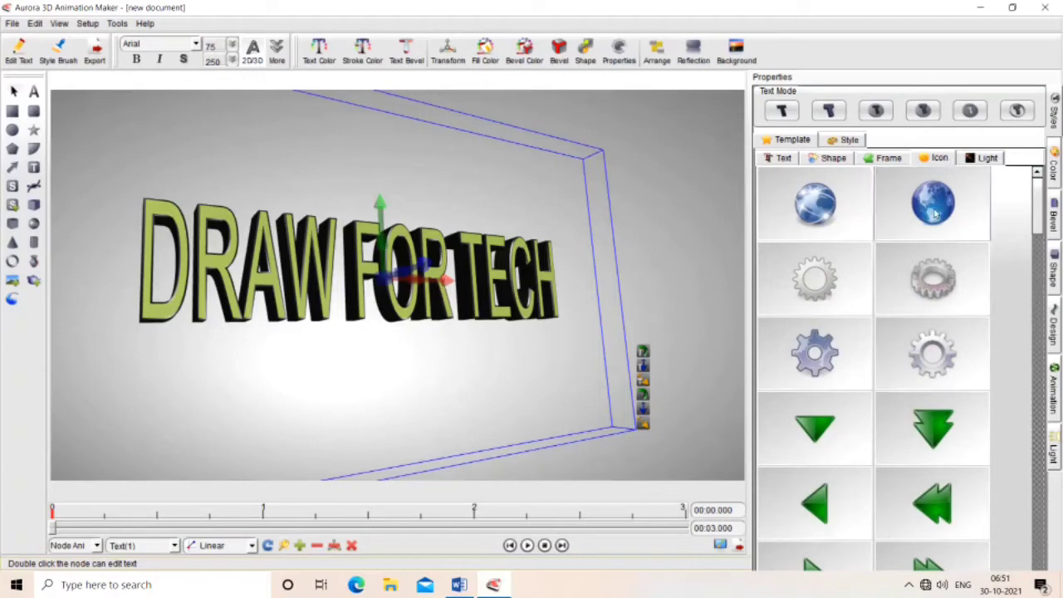
scroll(937, 237, "down", 10)
scroll(936, 237, "down", 5)
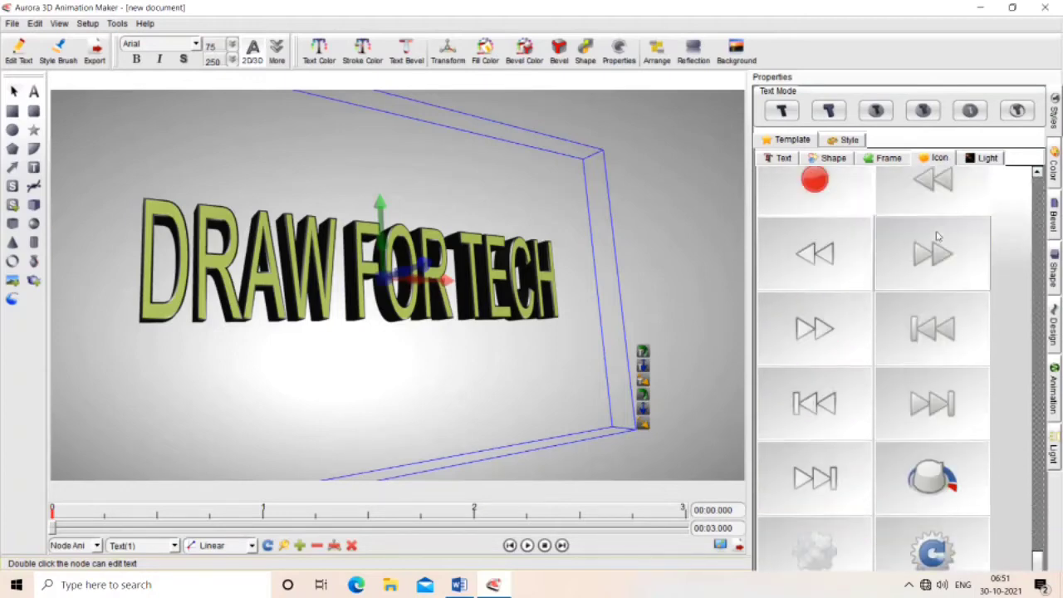
scroll(936, 237, "up", 15)
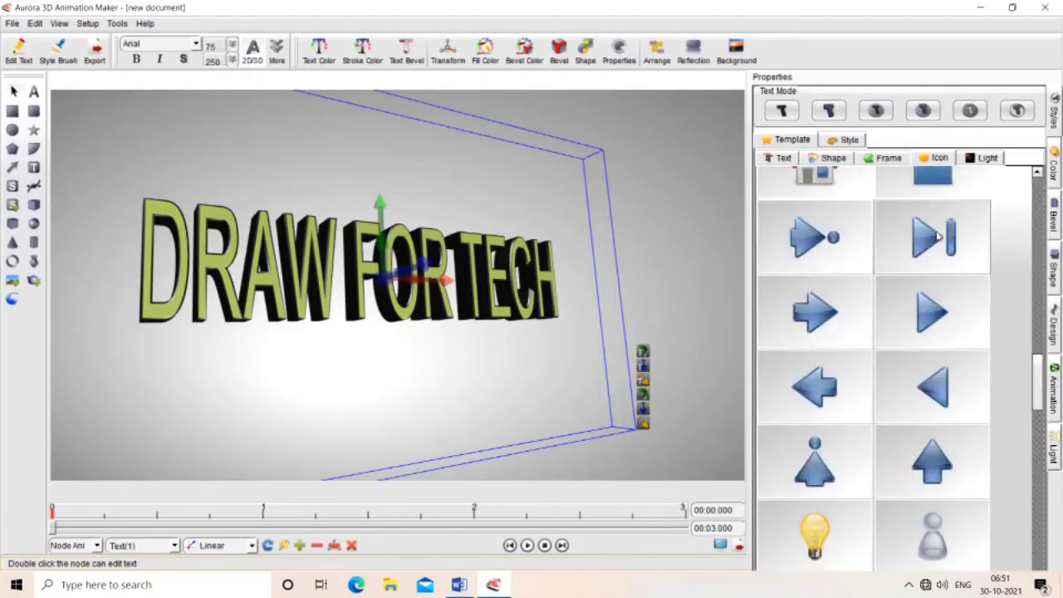
Try the soft glow light template, replace it with the dotted ring light, and stretch that across nearly the canvas width.
left_click(988, 158)
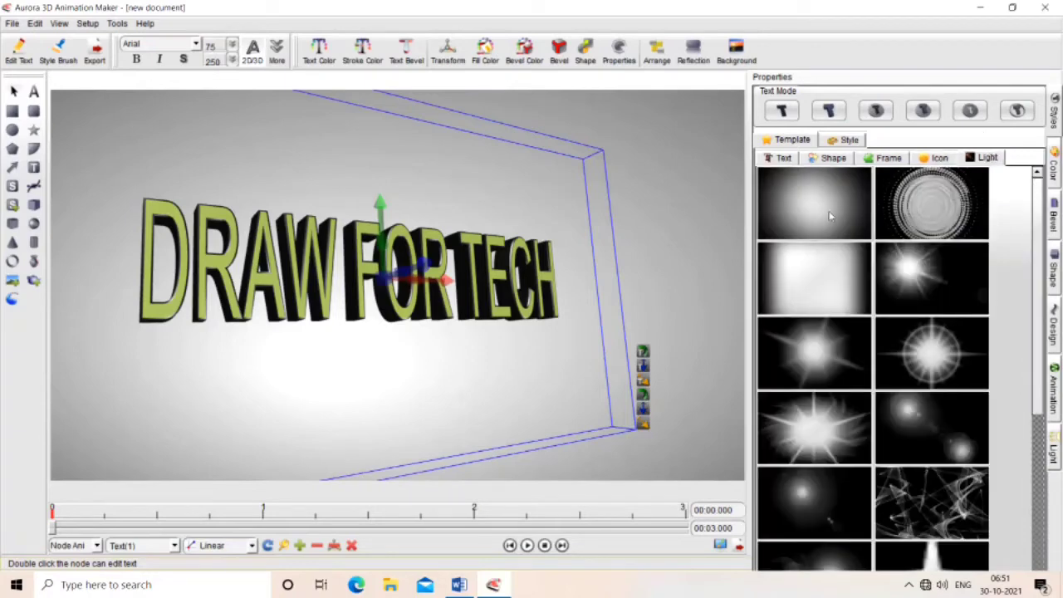
left_click(802, 221)
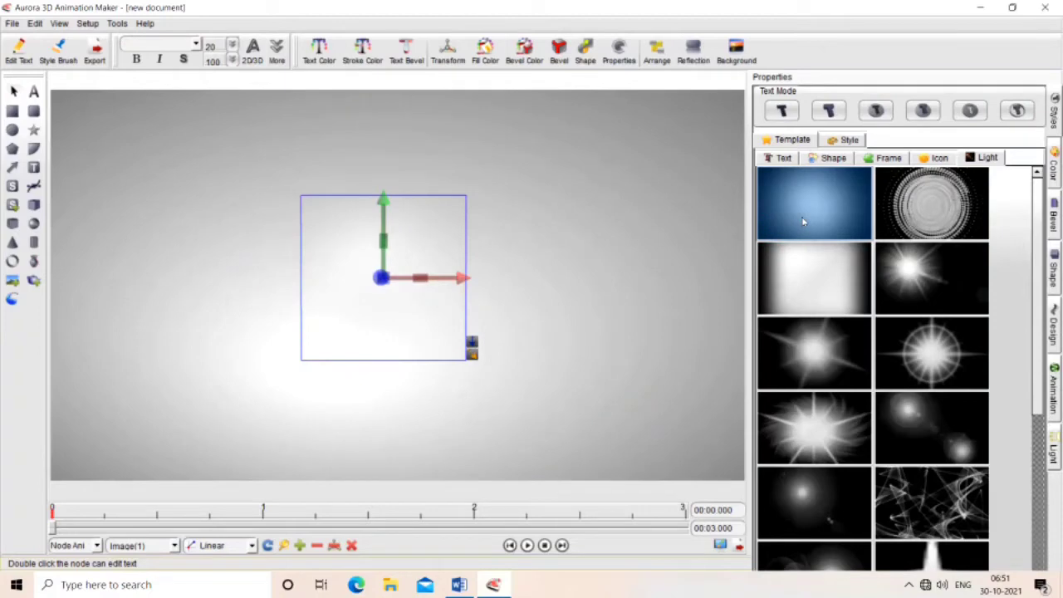
left_click(932, 204)
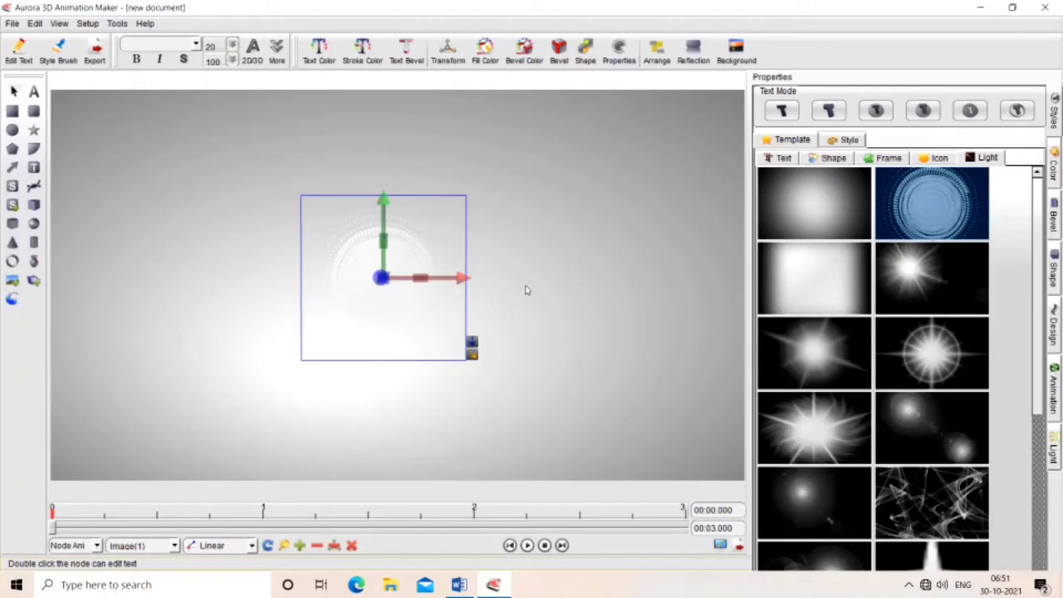
left_click_drag(469, 288, 648, 301)
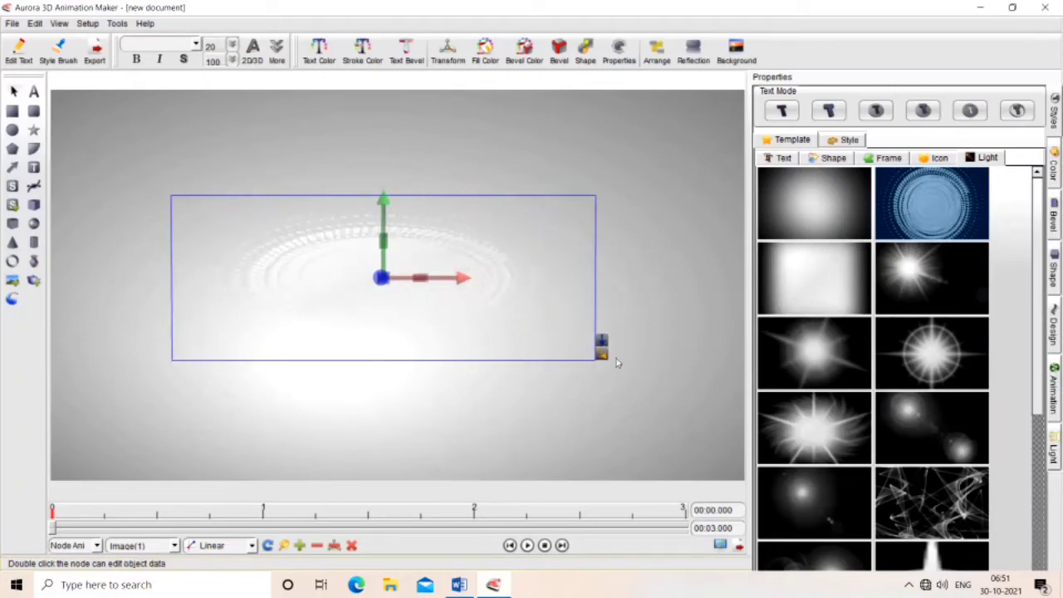
left_click_drag(605, 356, 648, 414)
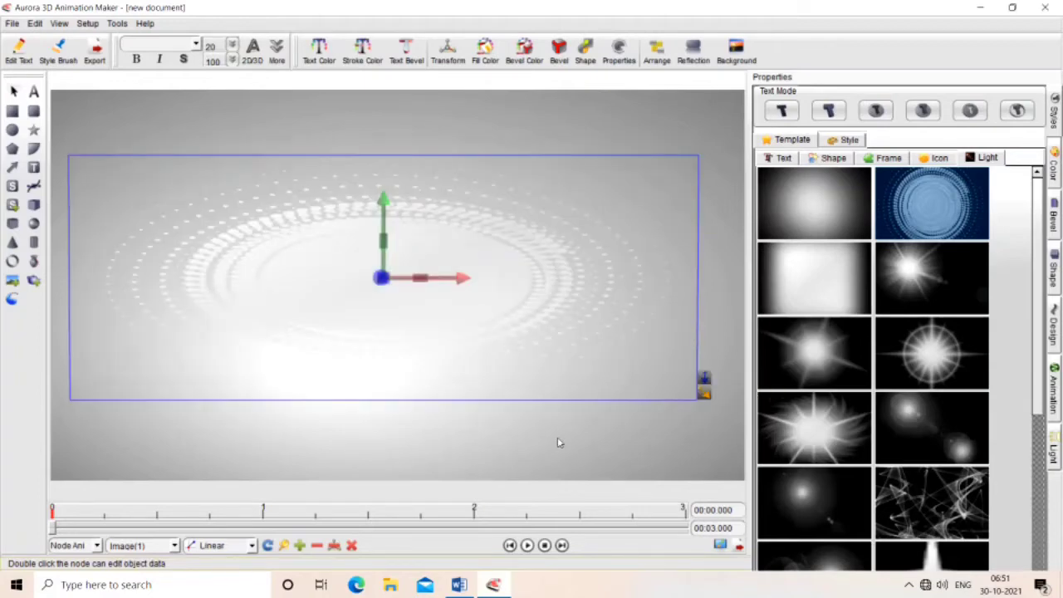
Play the animation and tilt the dotted ring light about its X axis so it lies back in perspective.
left_click(527, 547)
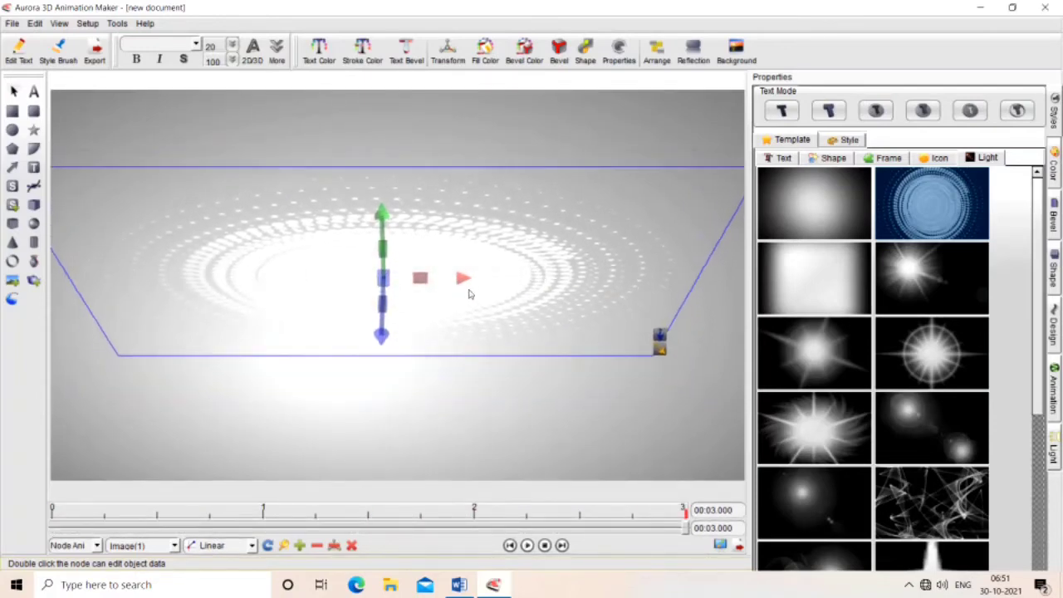
mouse_move(399, 321)
left_mouse_down()
mouse_move(387, 308)
mouse_move(437, 308)
mouse_move(387, 327)
left_mouse_up()
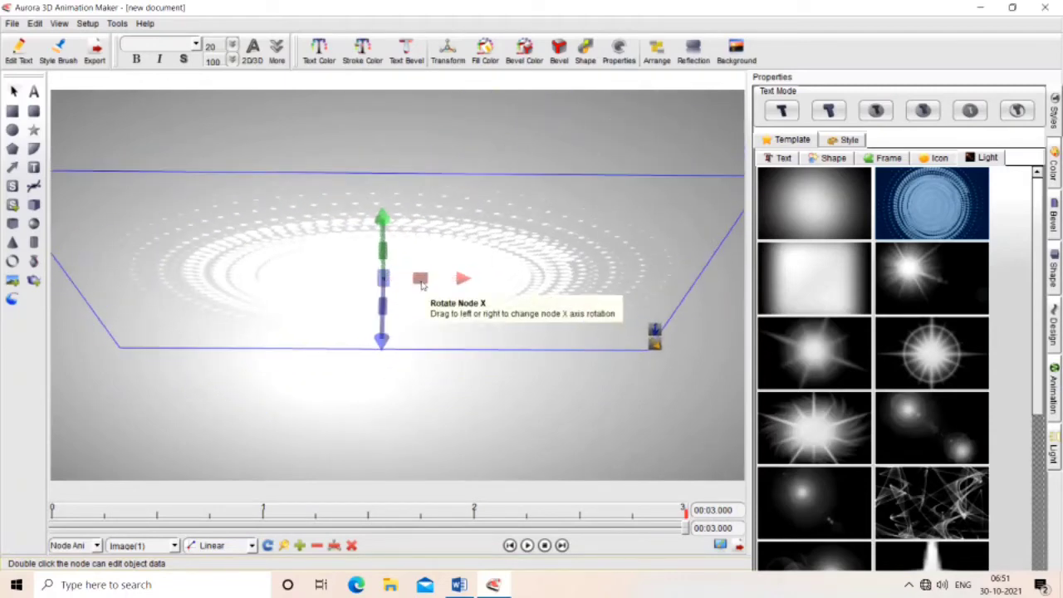
left_click_drag(420, 281, 538, 274)
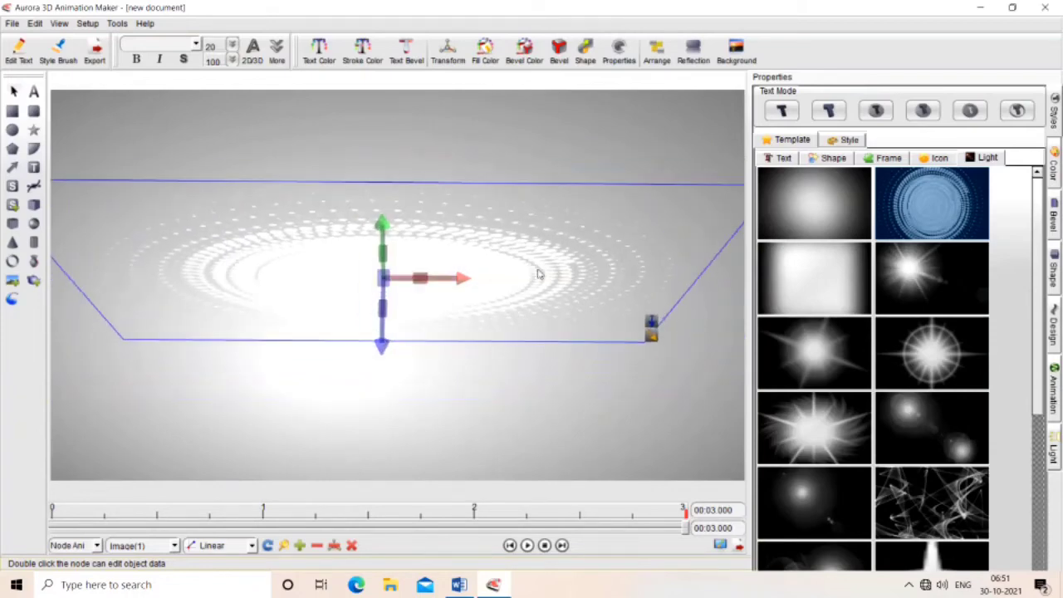
Try the silver gear icon template, followed by the blue and red two-part ring shape template.
left_click(934, 159)
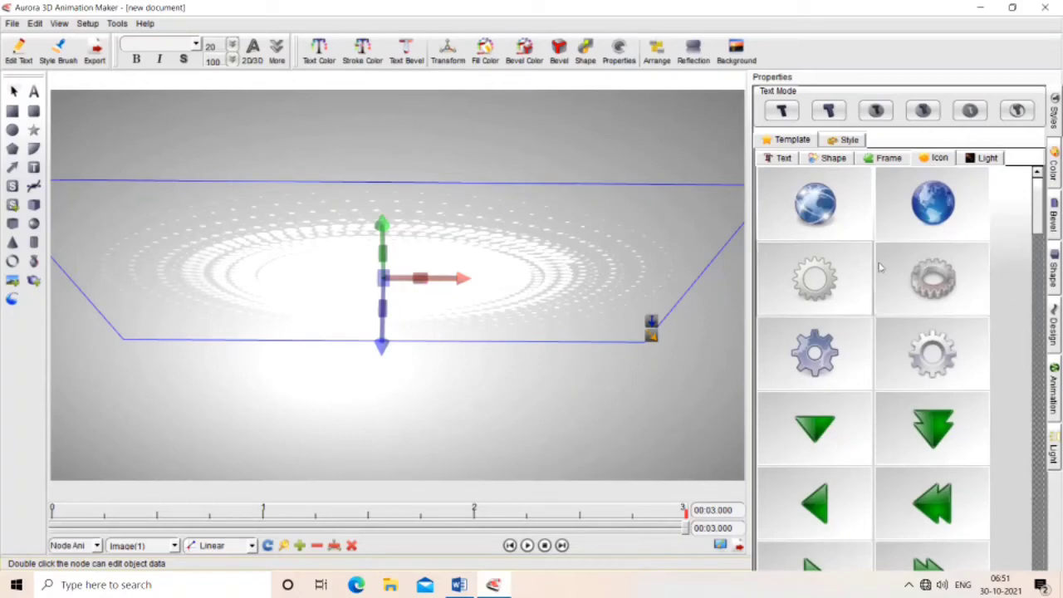
left_click(814, 283)
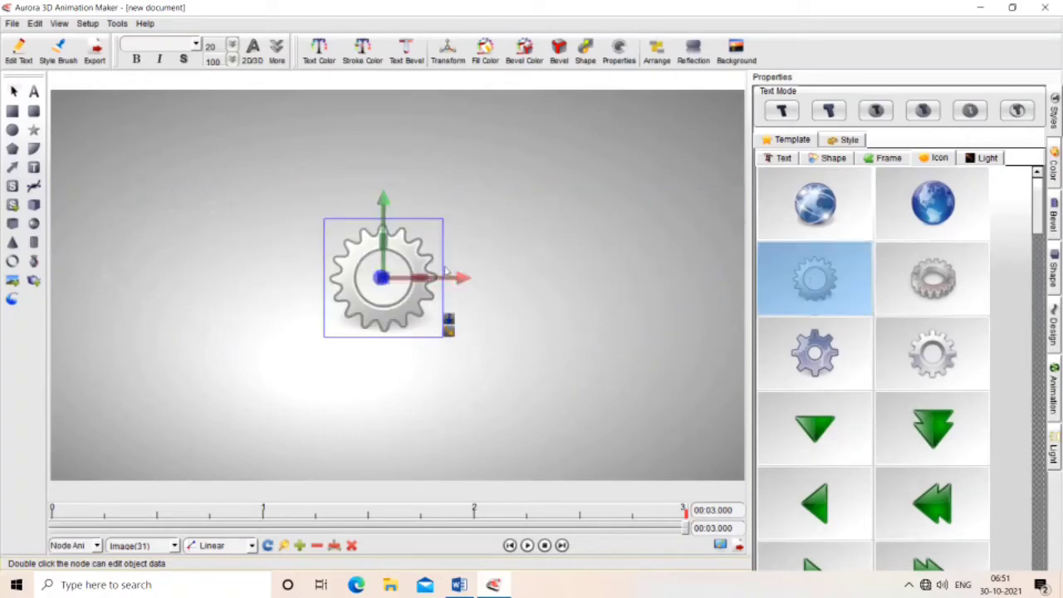
left_click(832, 158)
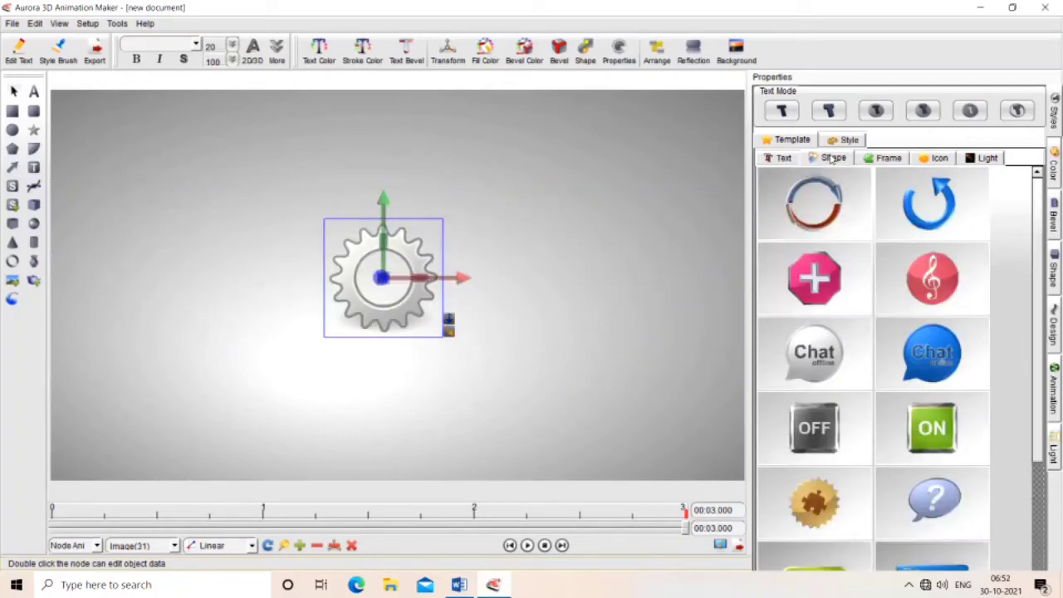
left_click(827, 197)
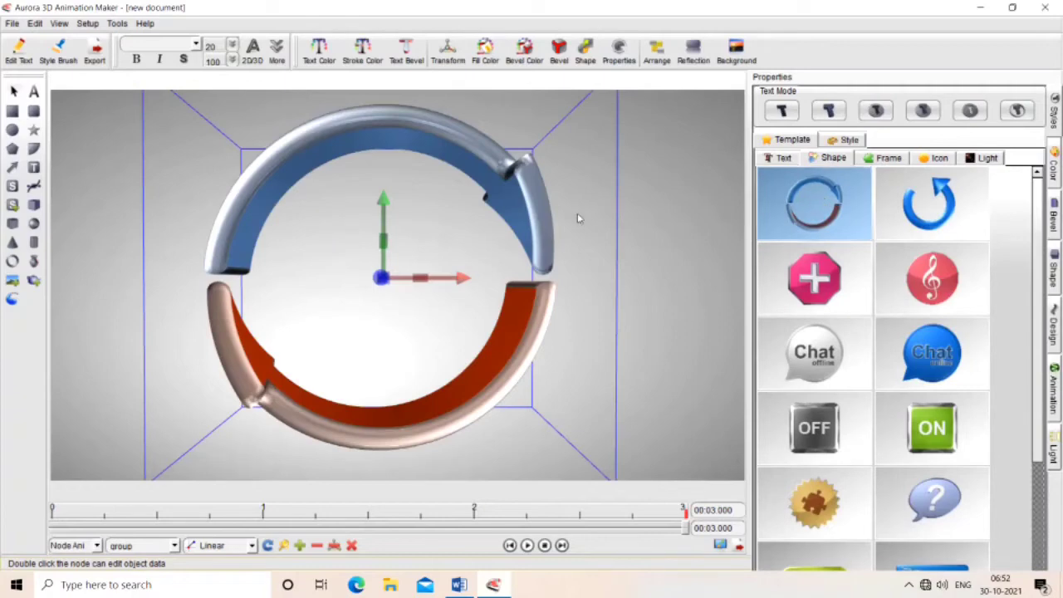
Insert the orange Paint text template and rotate it so the end of the word recedes and slants upward.
left_click(781, 159)
left_click(804, 210)
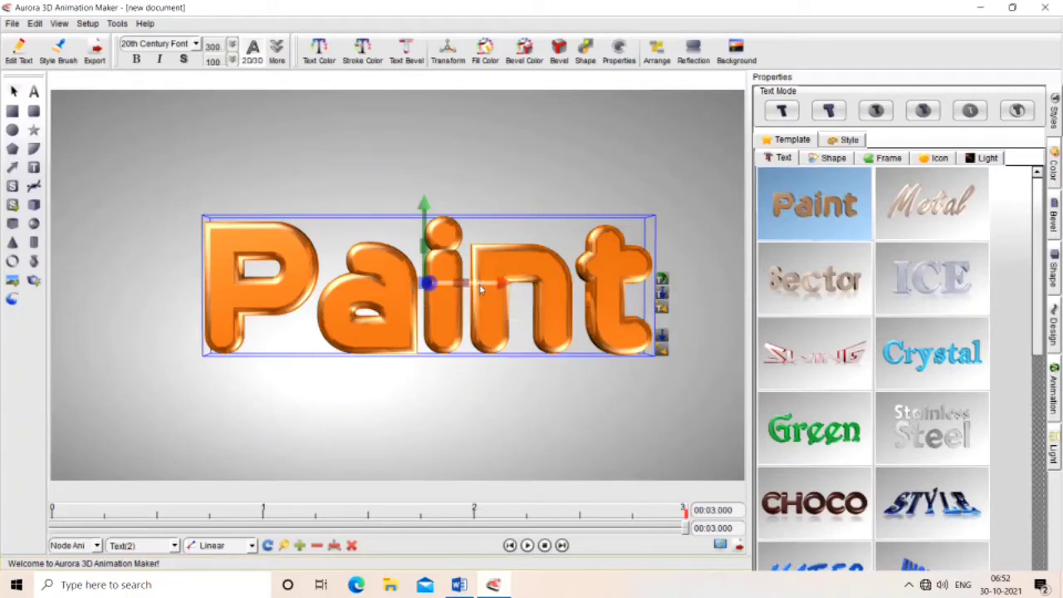
mouse_move(479, 288)
left_mouse_down()
mouse_move(510, 287)
mouse_move(465, 304)
mouse_move(426, 259)
mouse_move(460, 298)
left_mouse_up()
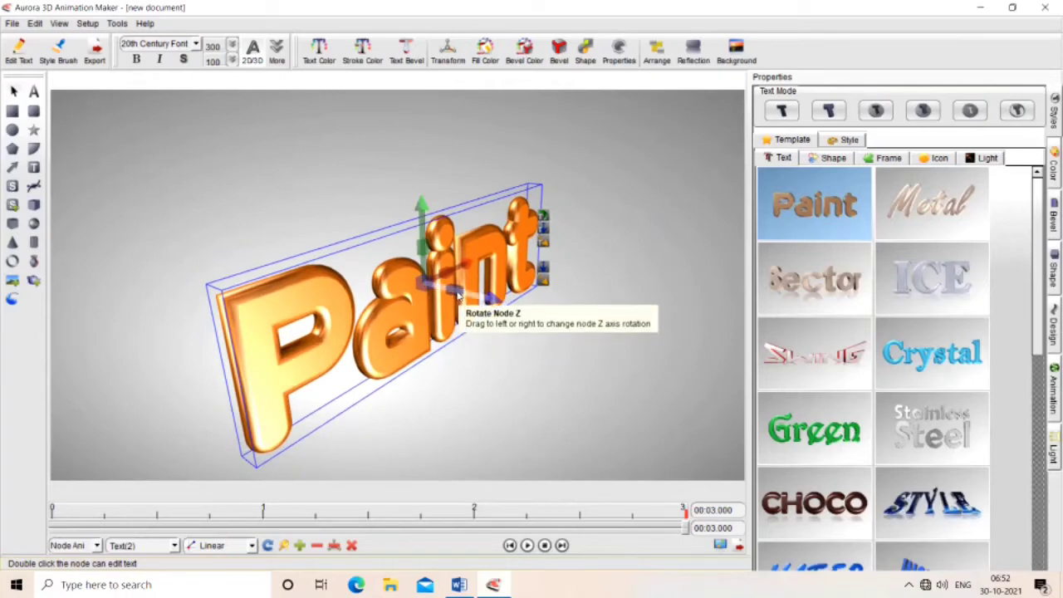
Set the Paint text color to light green (R 113, G 255, B 70) and try two of the preset textures on it.
left_click(319, 51)
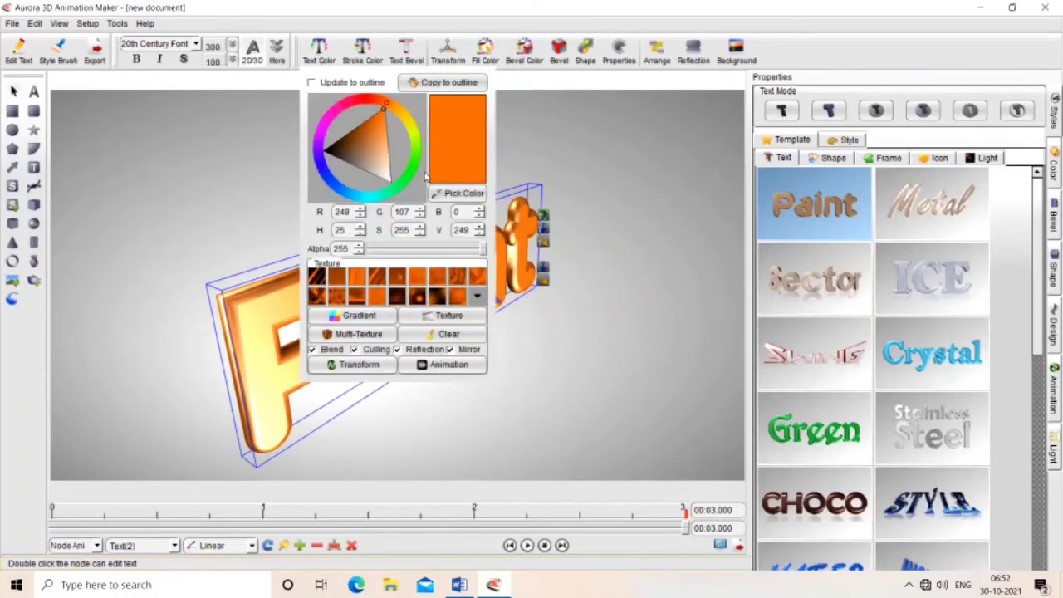
left_click(373, 157)
left_click_drag(373, 156, 408, 173)
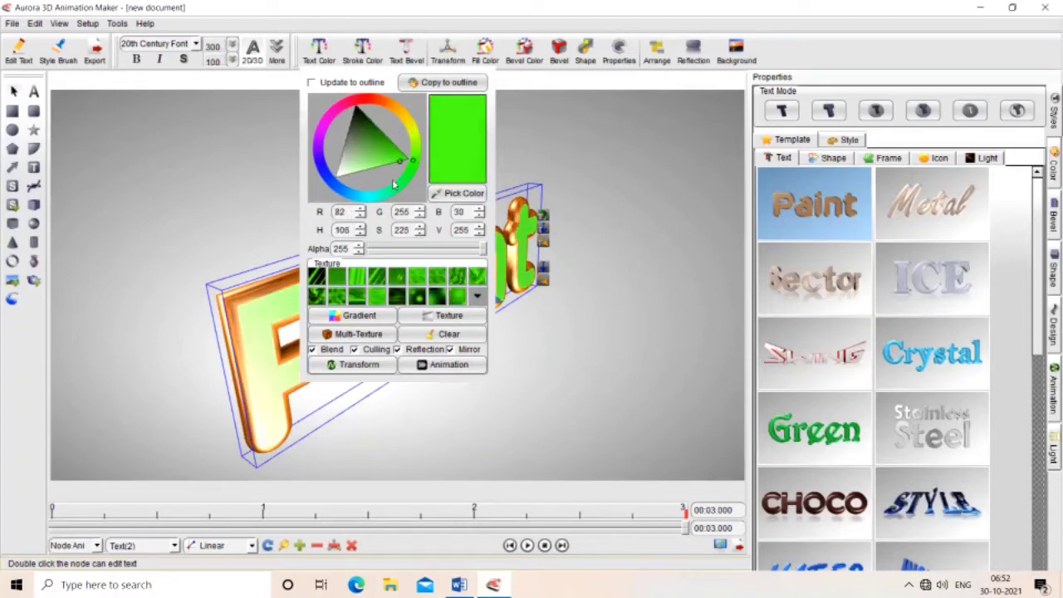
left_click(393, 185)
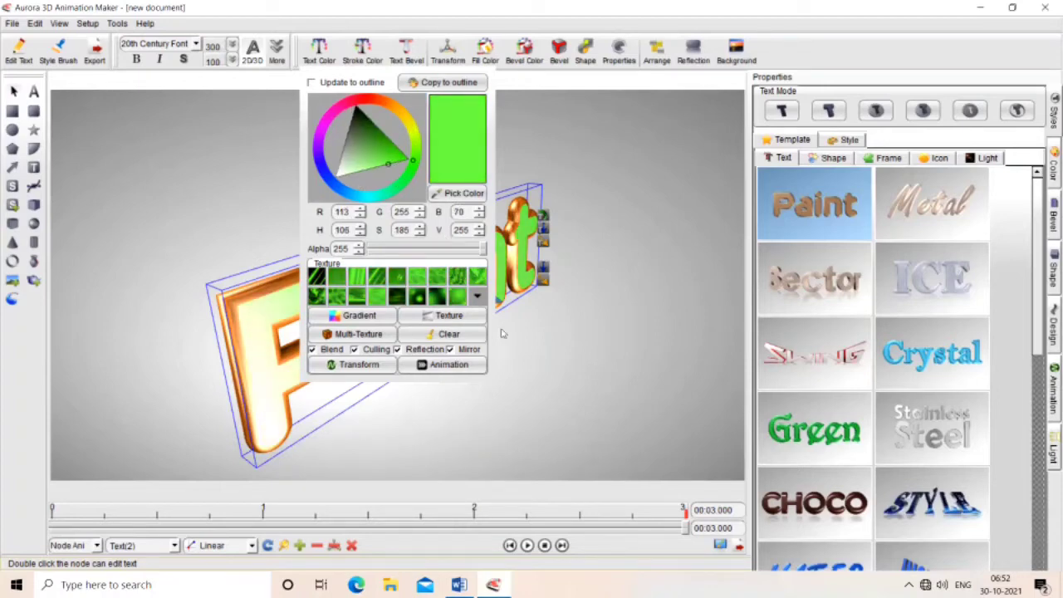
left_click(439, 279)
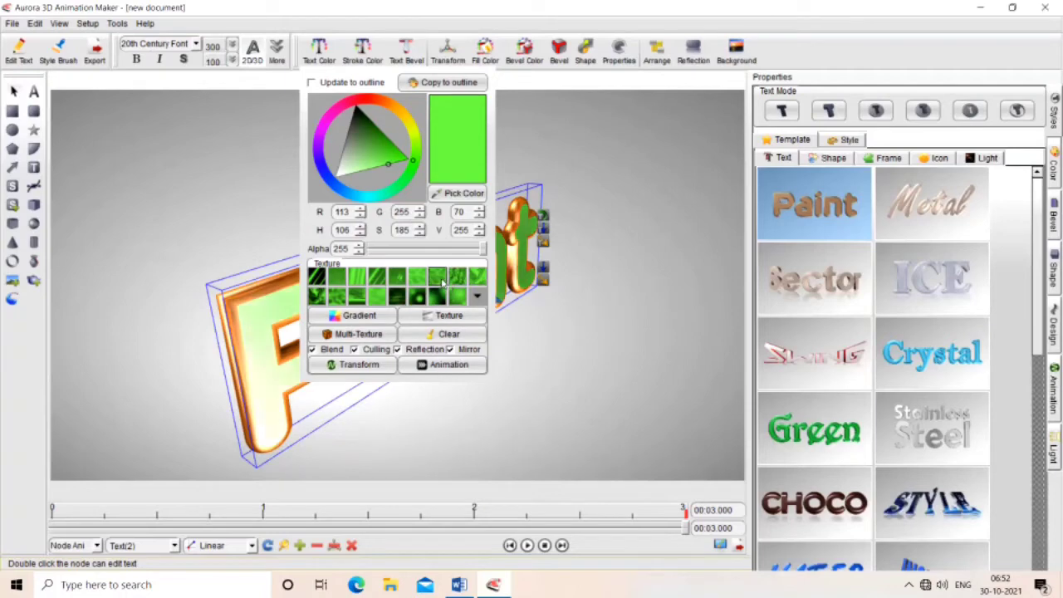
left_click(418, 279)
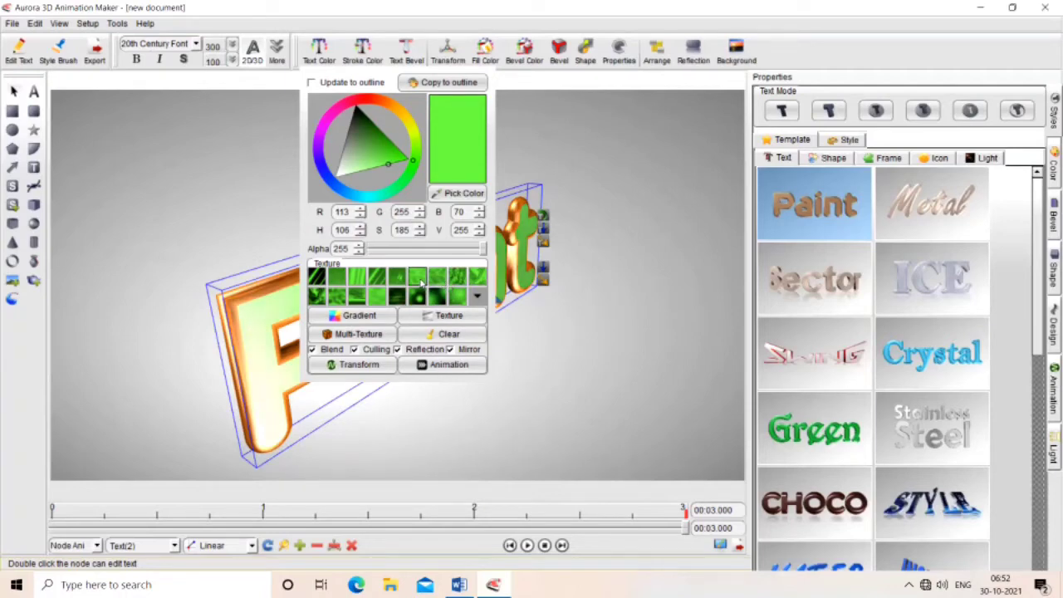
Apply the Horizontal scroll half animation template to the Paint text's texture.
left_click(453, 368)
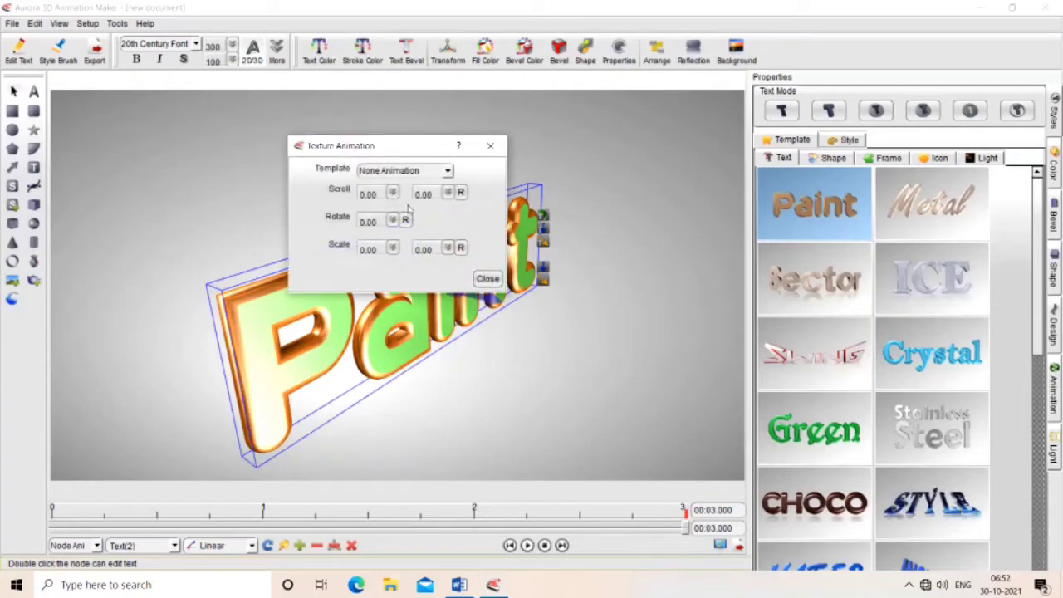
left_click(429, 172)
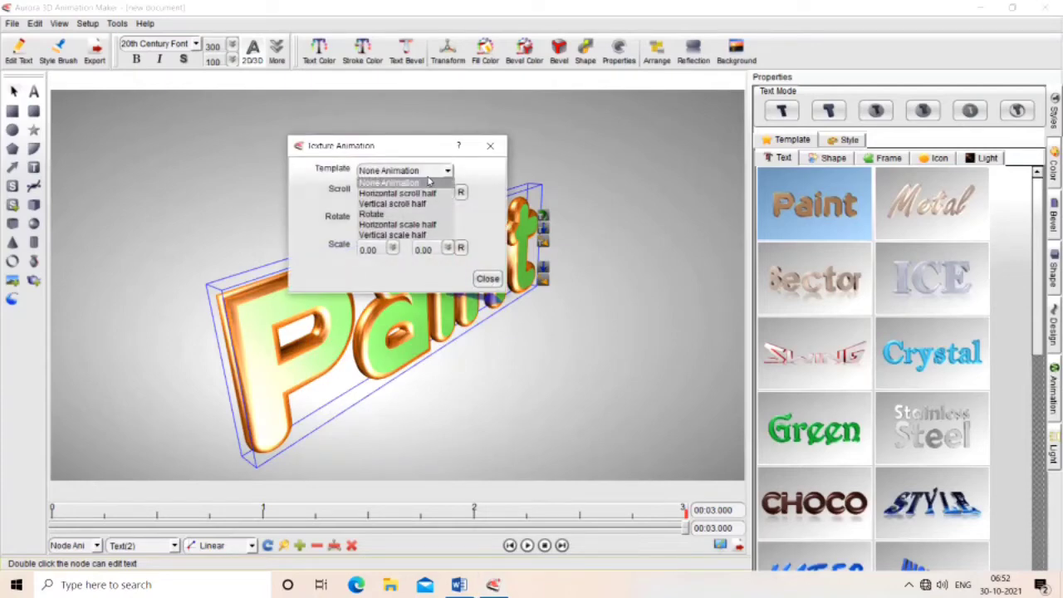
left_click(431, 194)
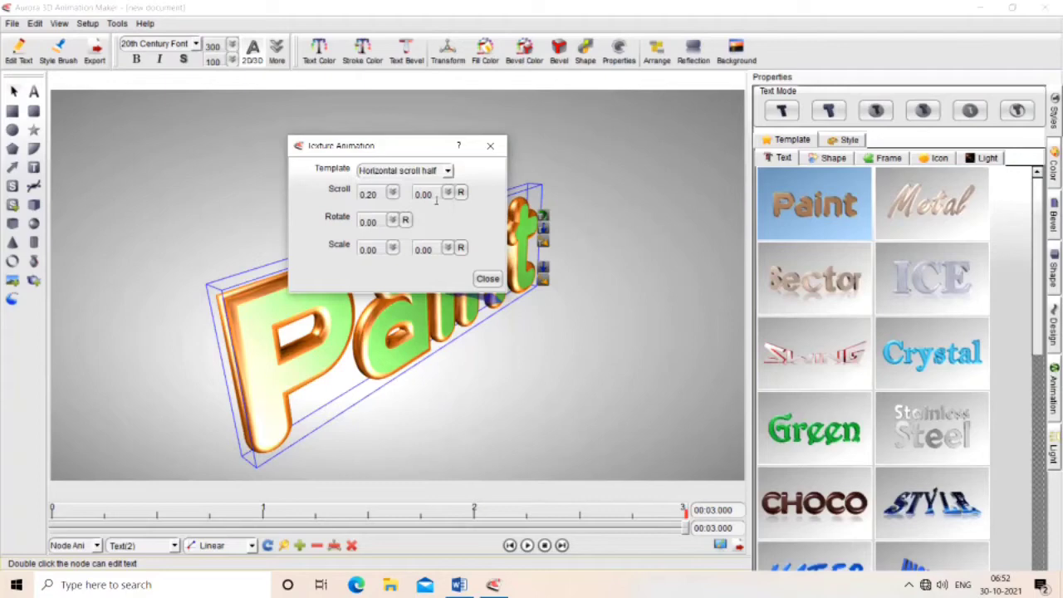
left_click(487, 280)
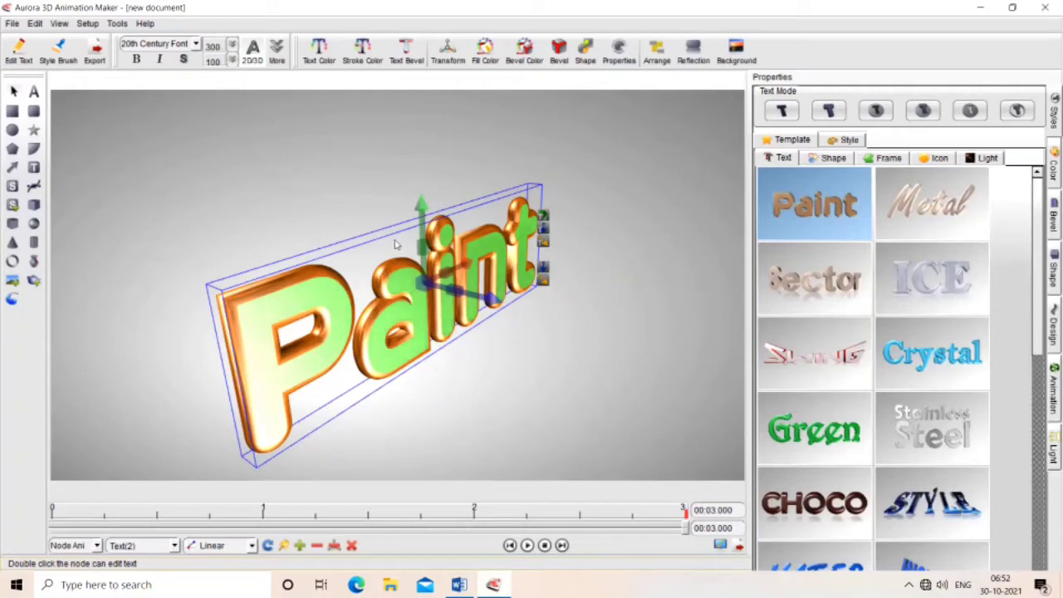
Make the Paint text bold and italic, and set its font to Arial Narrow after trying Arial Black.
left_click(138, 60)
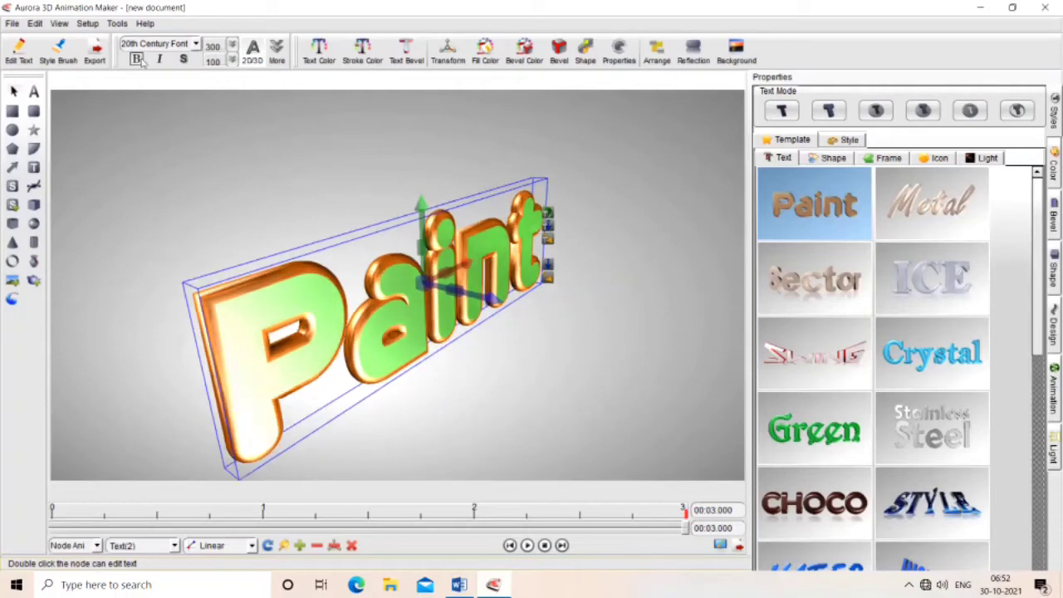
left_click(160, 61)
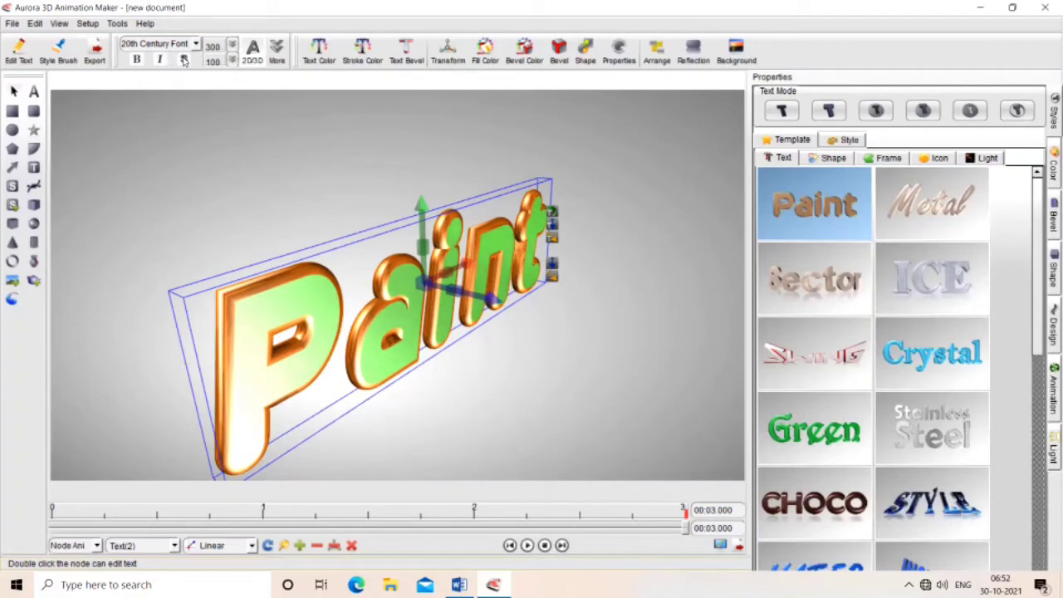
left_click(195, 43)
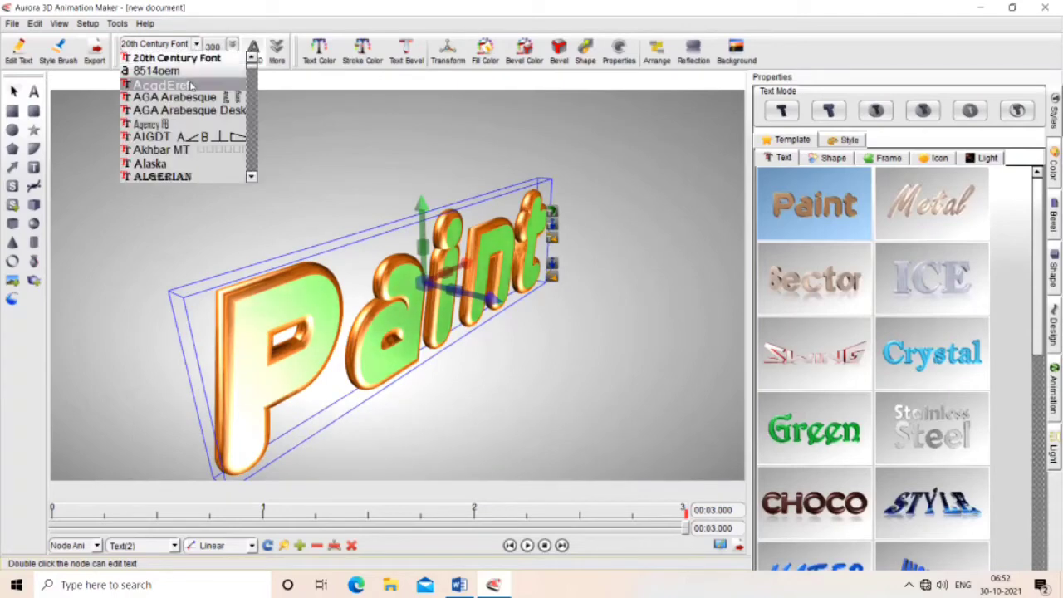
scroll(191, 86, "down", 5)
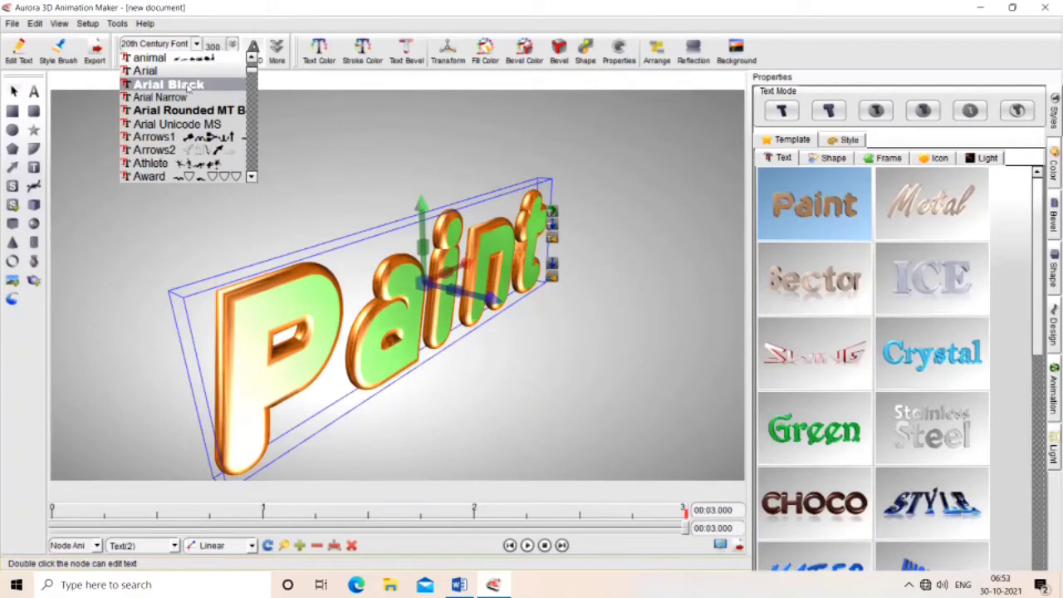
left_click(169, 85)
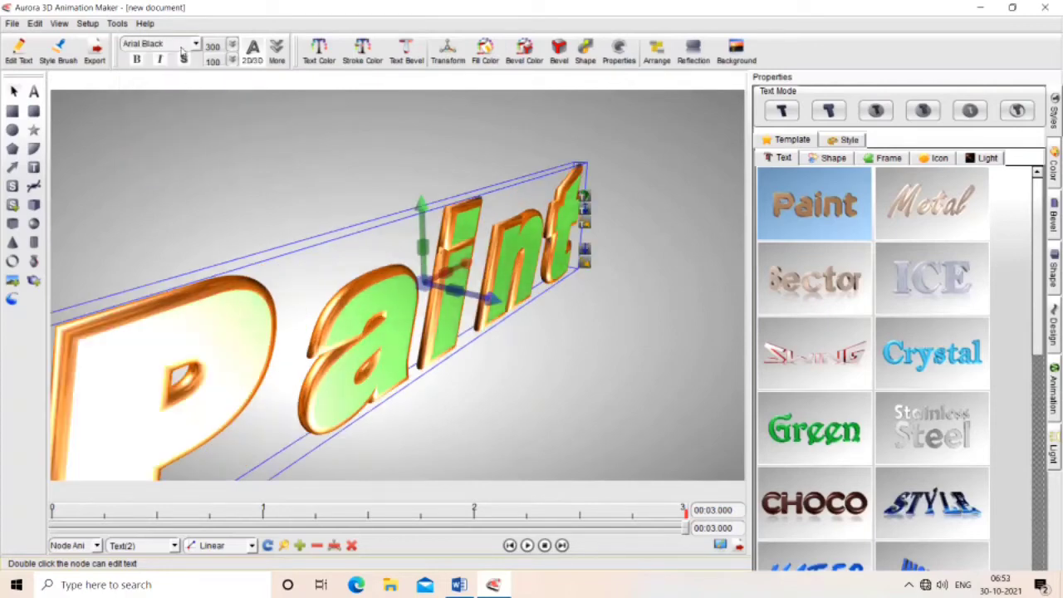
left_click(196, 46)
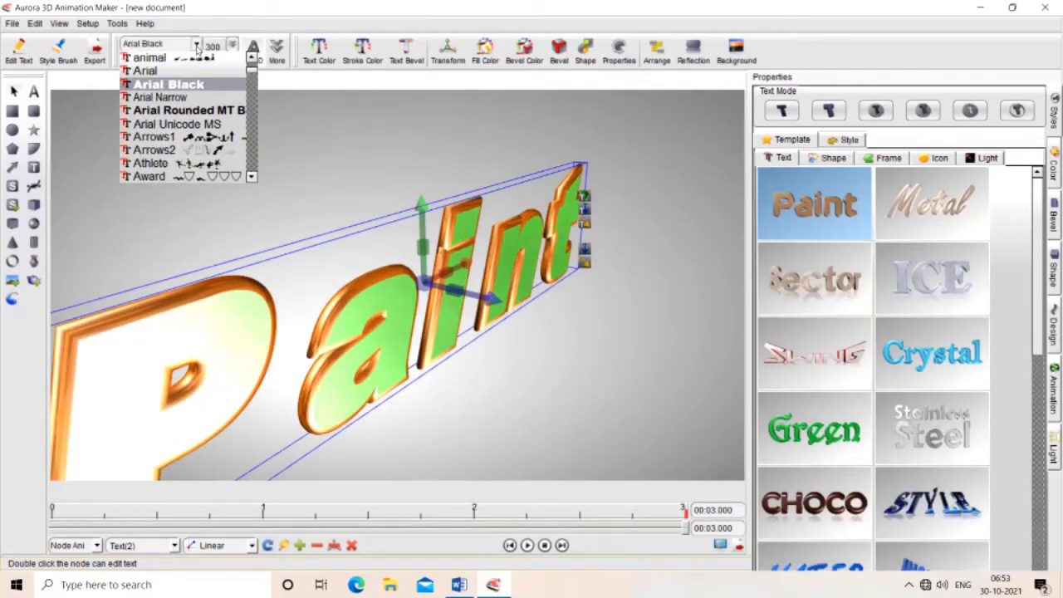
left_click(177, 98)
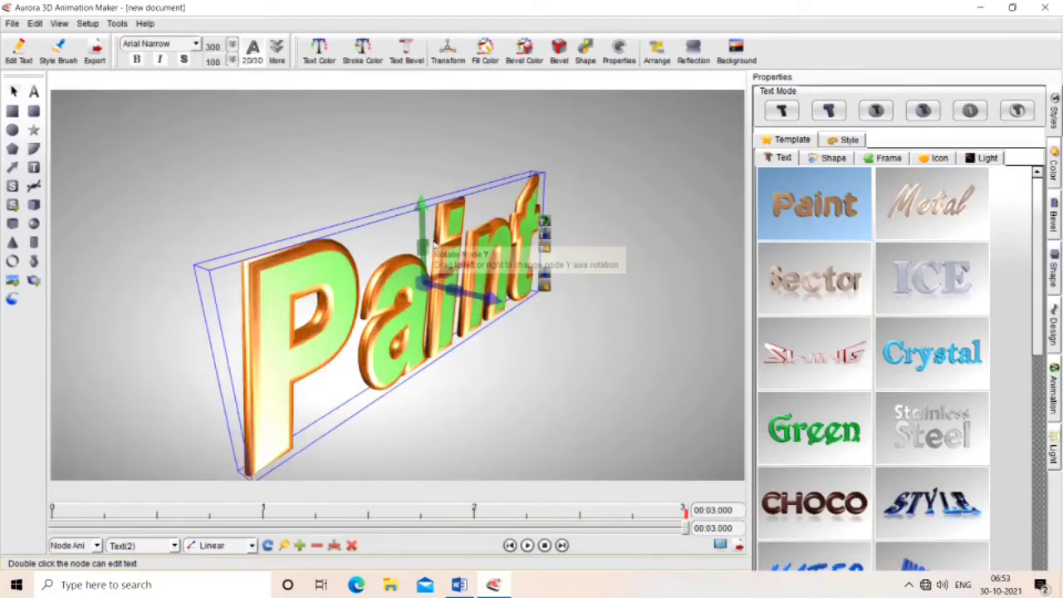
Rotate the Paint text slightly further into perspective and bring up its stroke color options.
mouse_move(467, 304)
left_mouse_down()
mouse_move(441, 253)
mouse_move(470, 288)
left_mouse_up()
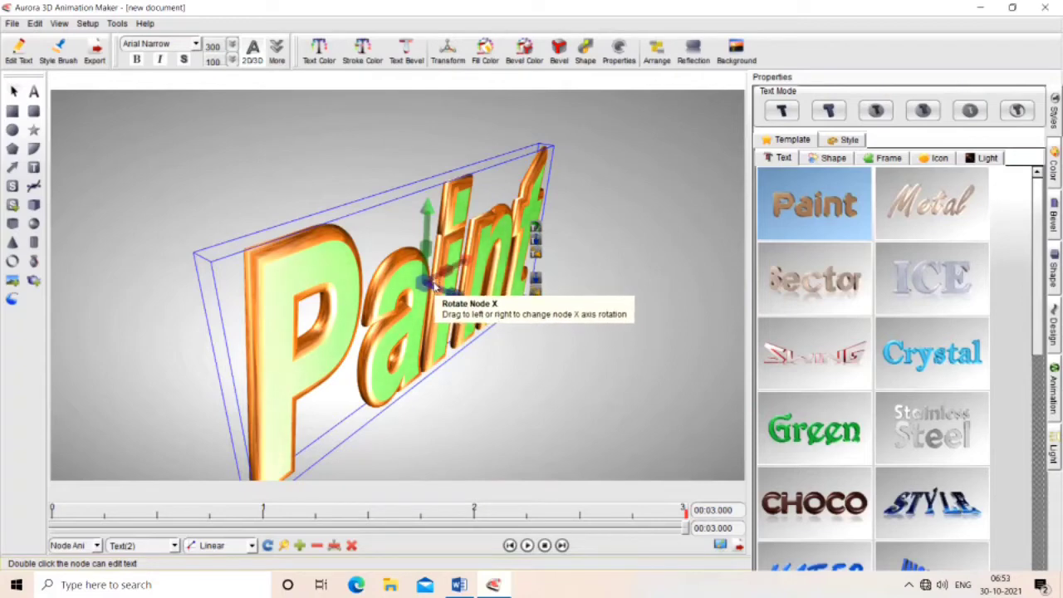
left_click_drag(433, 286, 432, 283)
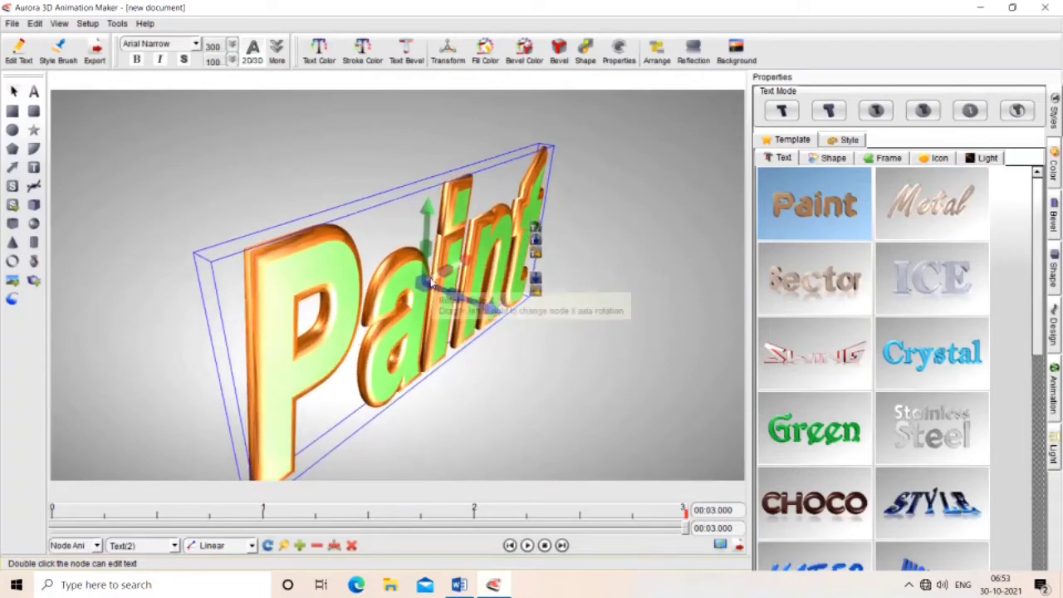
left_click(378, 61)
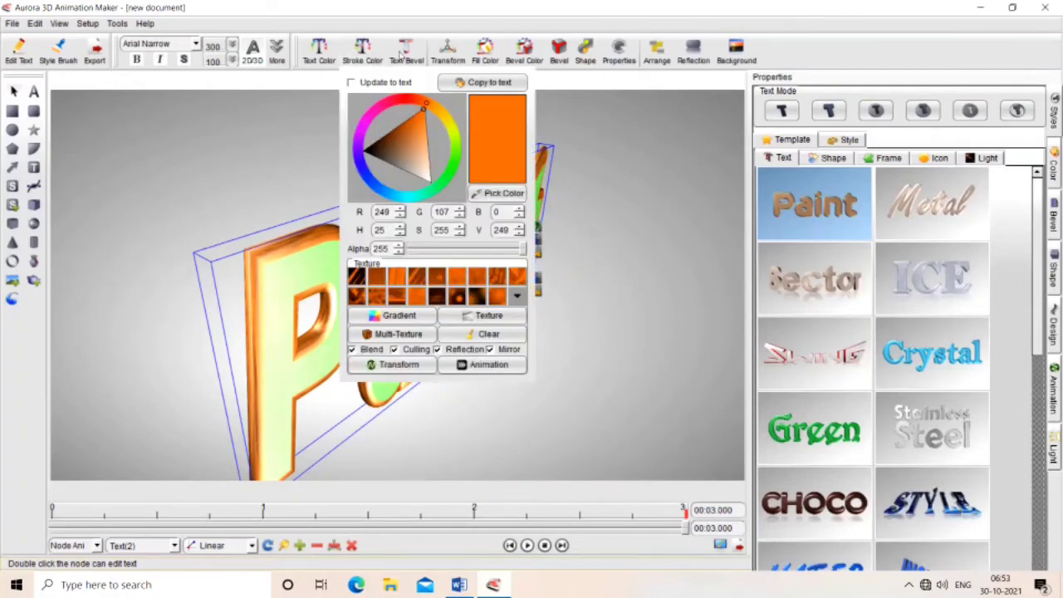
Try the second to fourth text bevel profiles of the first row and the first profile of each lower row.
left_click(406, 53)
left_click(444, 107)
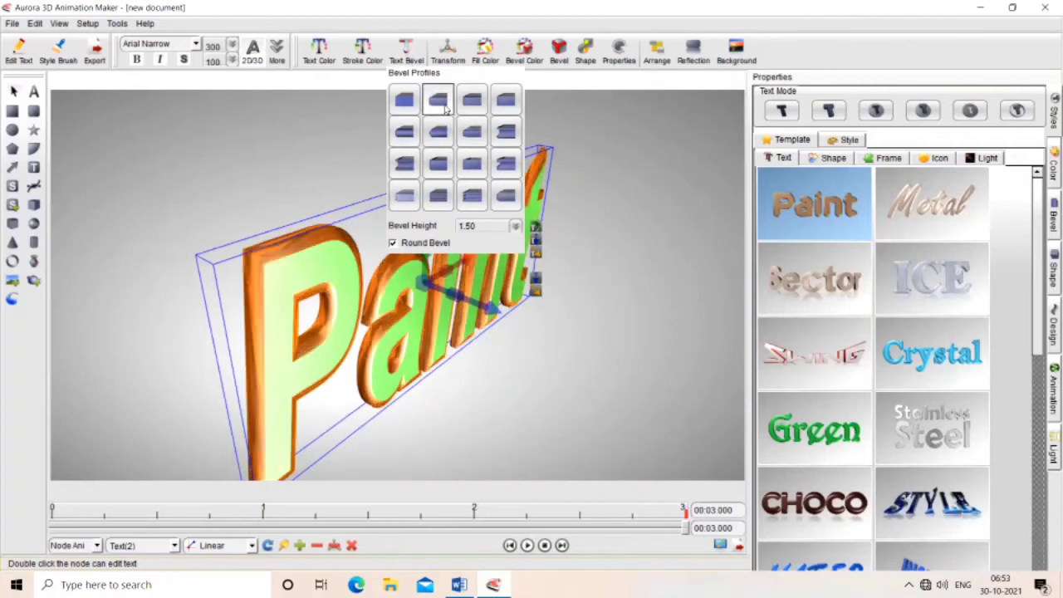
left_click(471, 103)
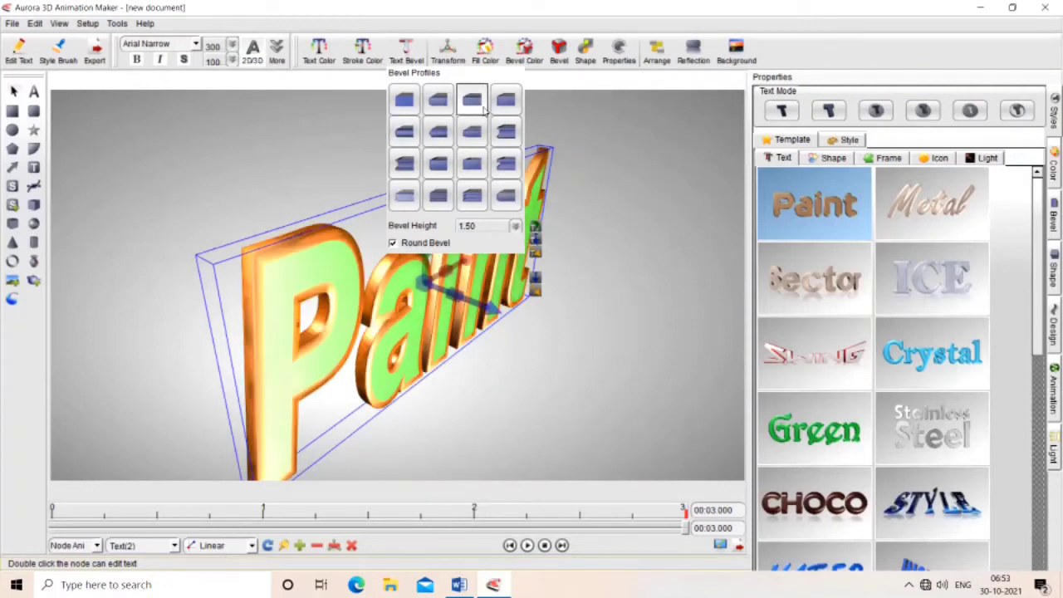
left_click(503, 103)
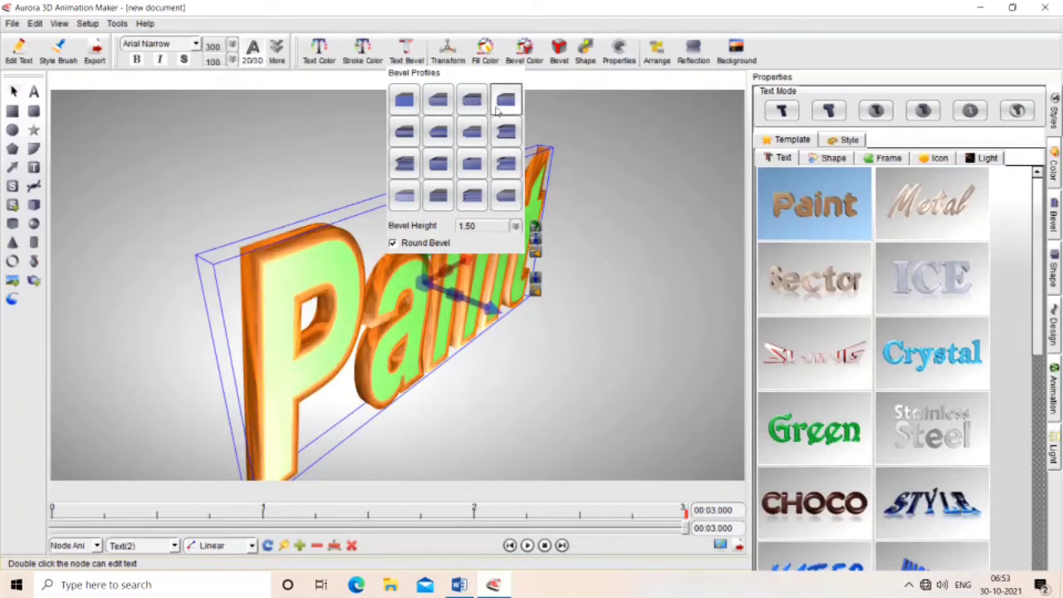
left_click(412, 138)
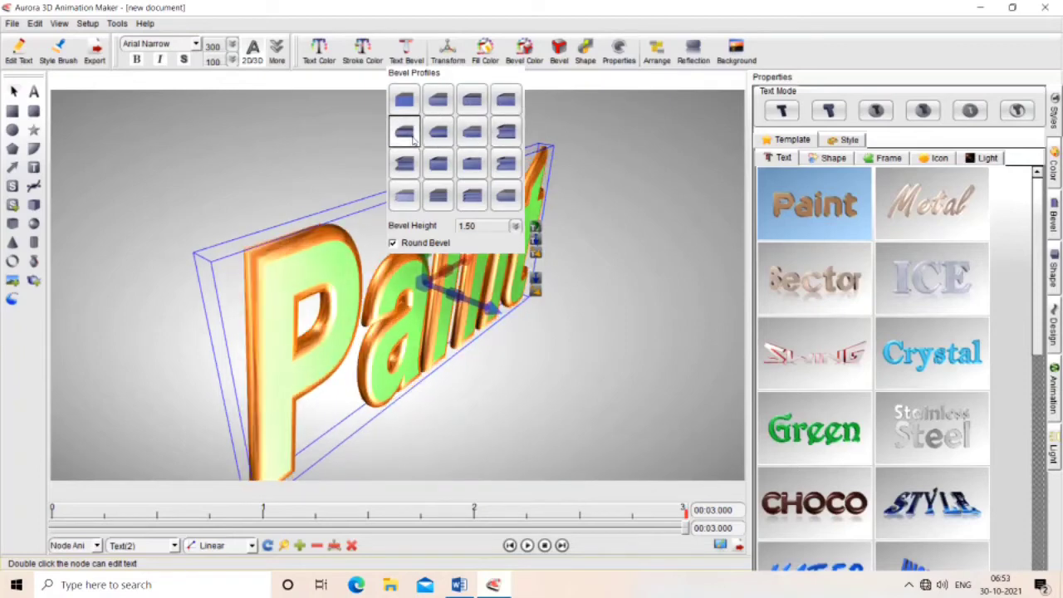
left_click(412, 169)
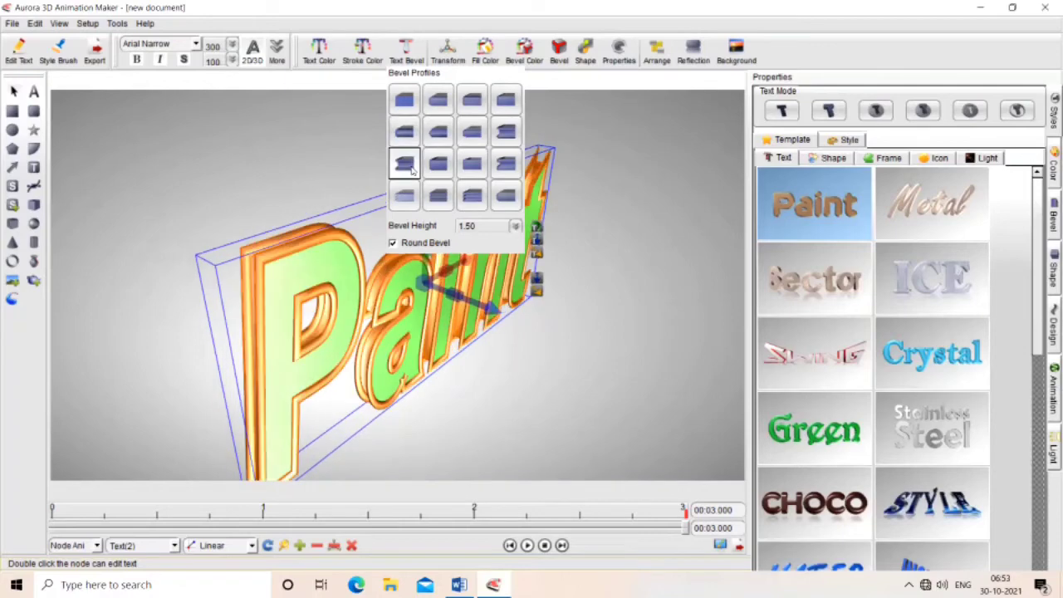
left_click(405, 194)
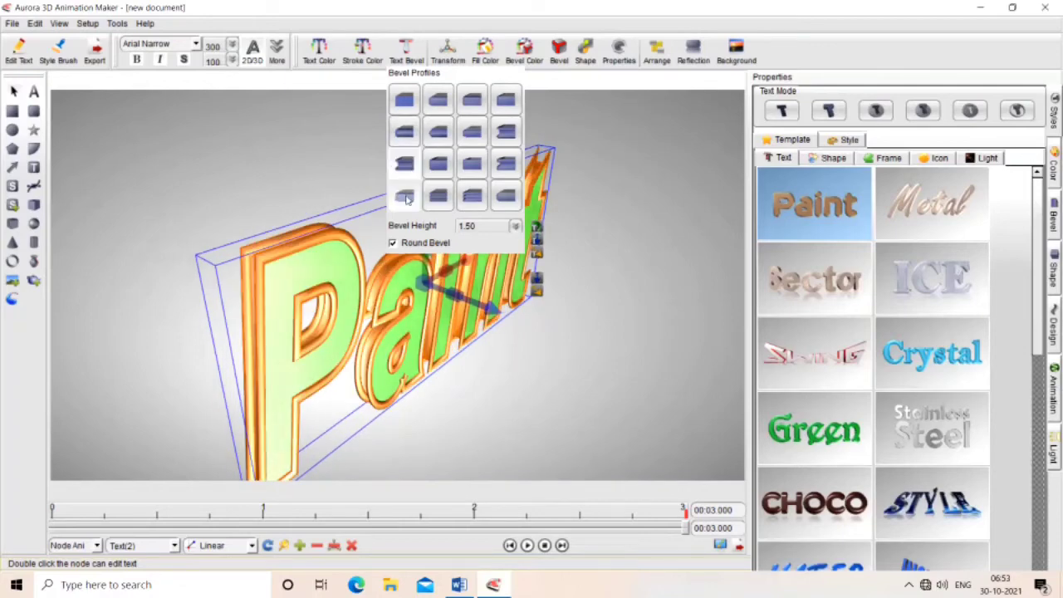
Try bevel heights of 2 and 5 on the Paint text with the first two profiles of the last row.
double_click(482, 226)
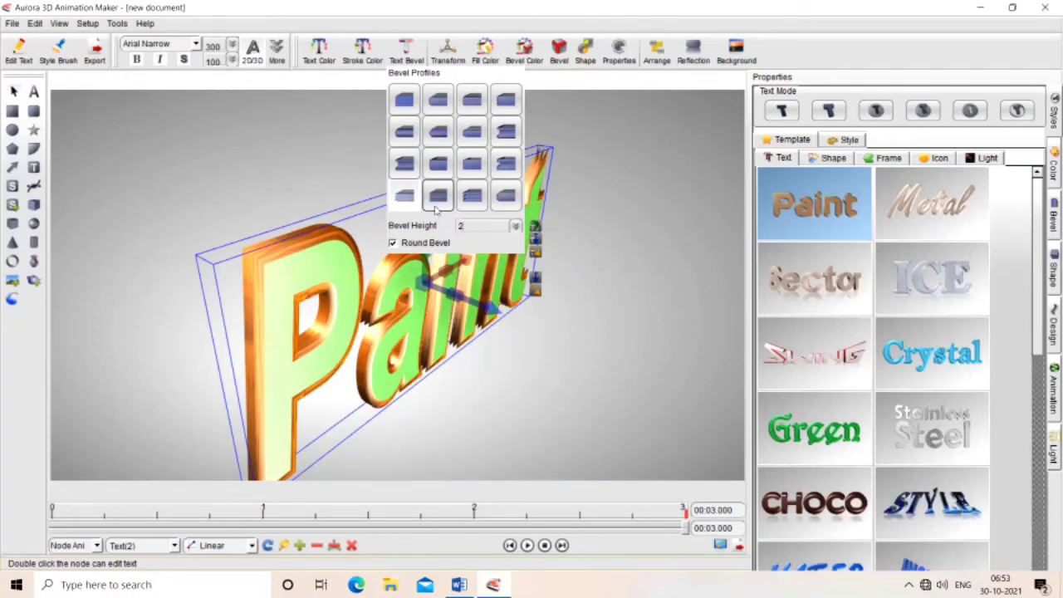
left_click(438, 199)
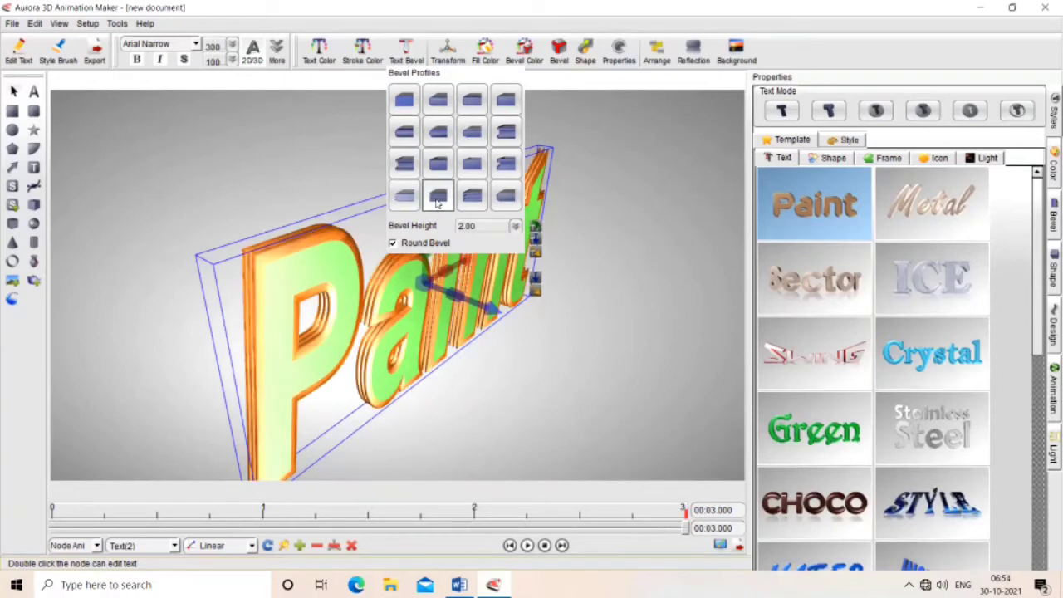
left_click_drag(478, 226, 436, 220)
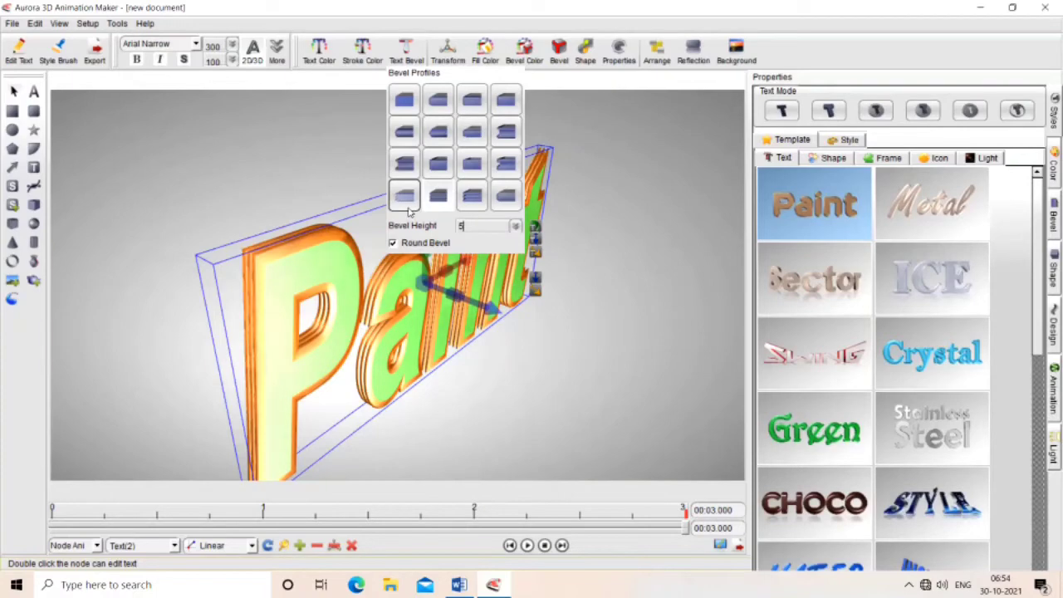
type("5")
left_click(413, 208)
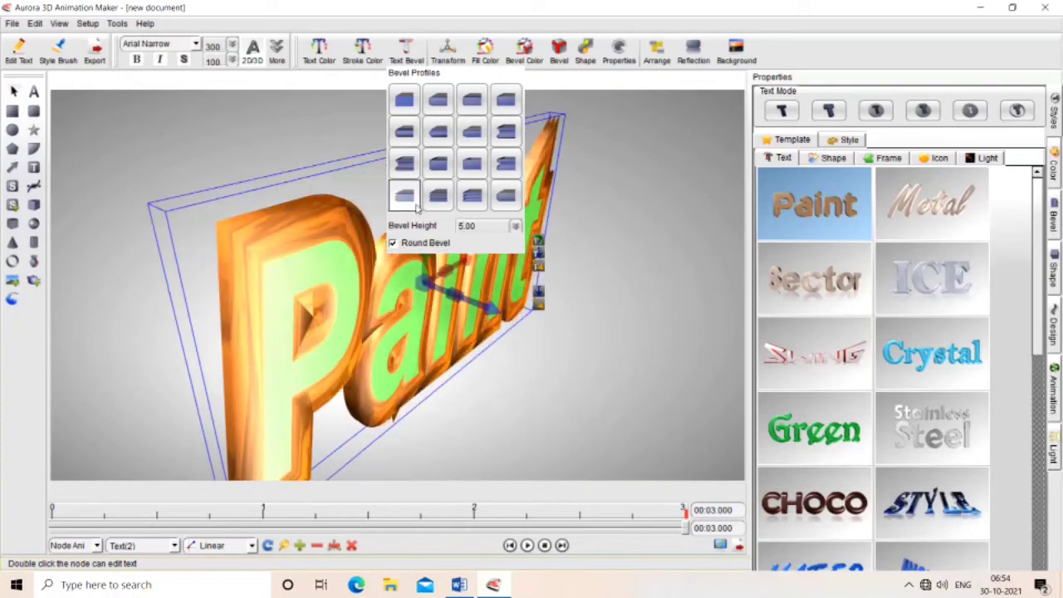
left_click(436, 197)
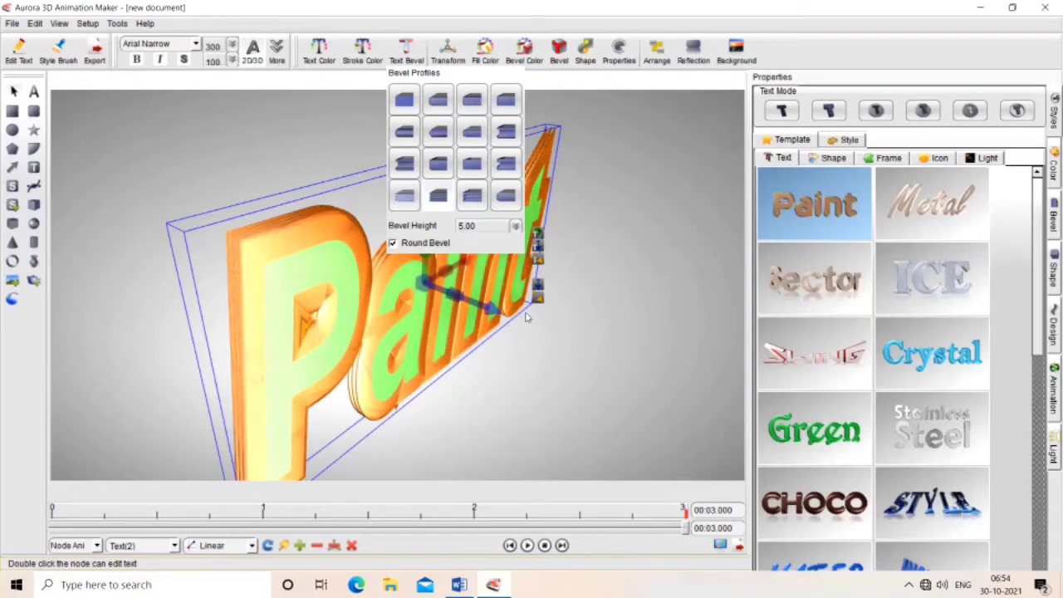
Try a bevel height of 10 with the last profile and with the third profiles of the last and second rows.
left_click(507, 197)
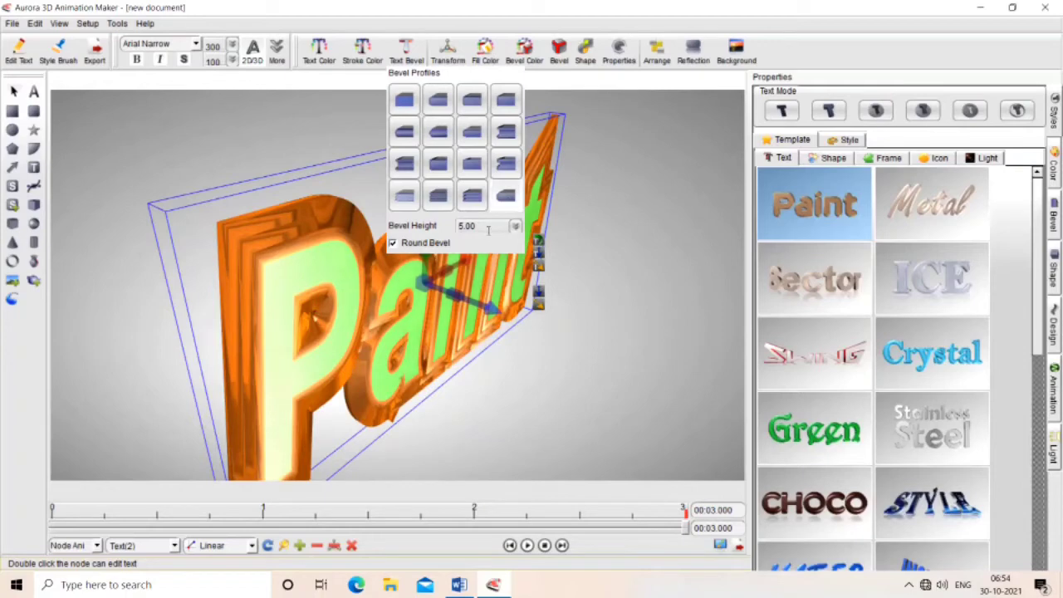
key("Tab")
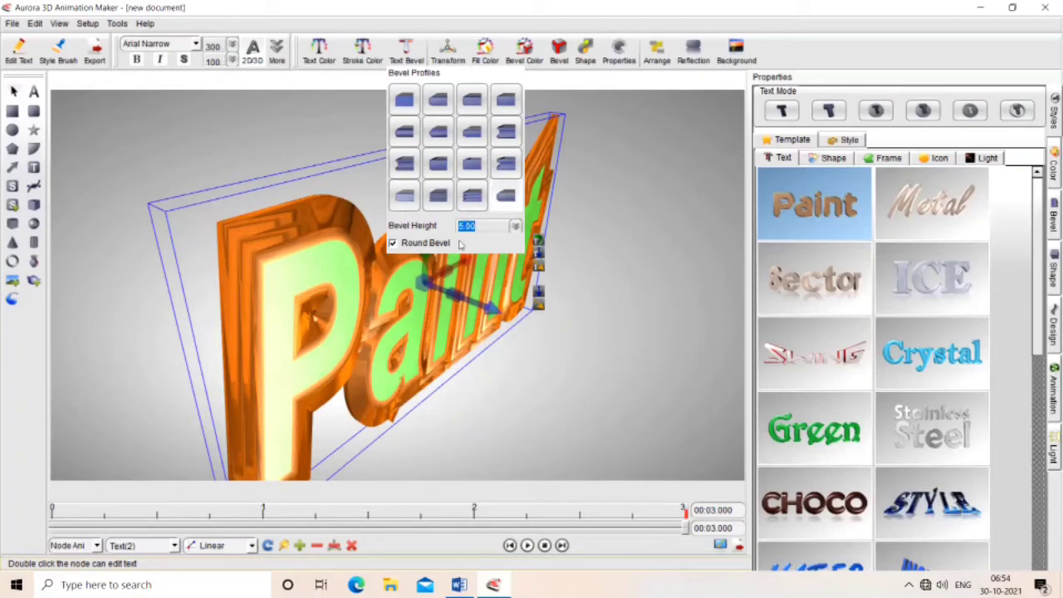
type("10")
key("Return")
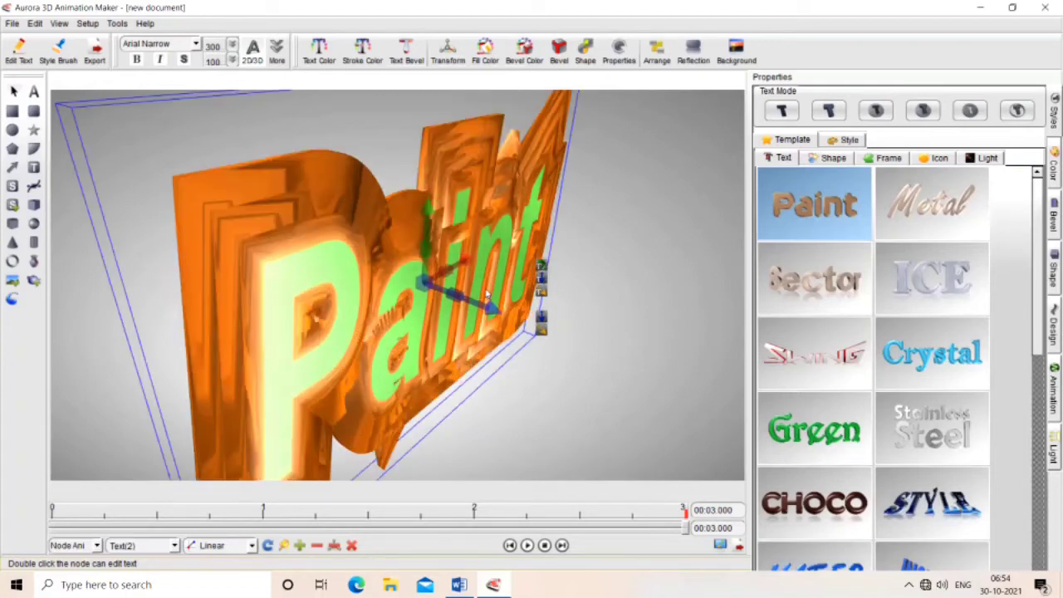
left_click(407, 54)
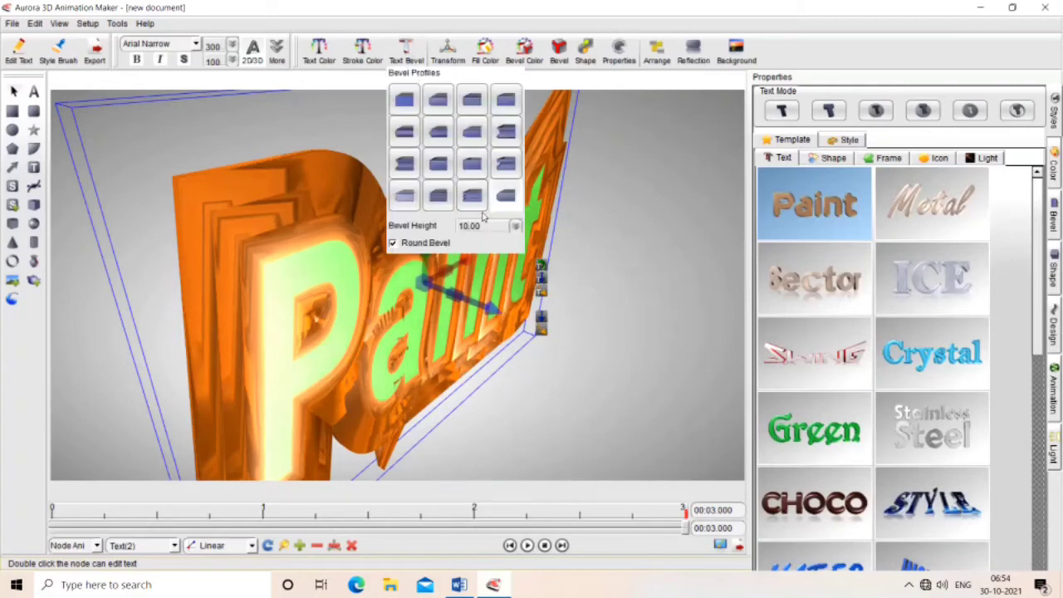
left_click(473, 203)
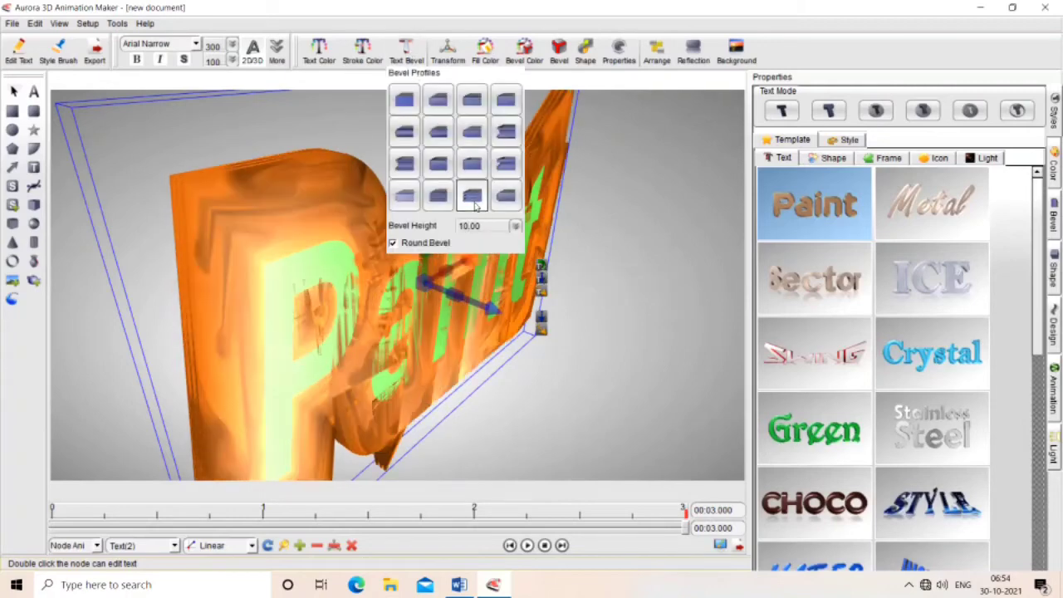
left_click(470, 163)
Set the text bevel height to 0.75 and apply the third row's first profile after trying the two above it.
left_click(402, 203)
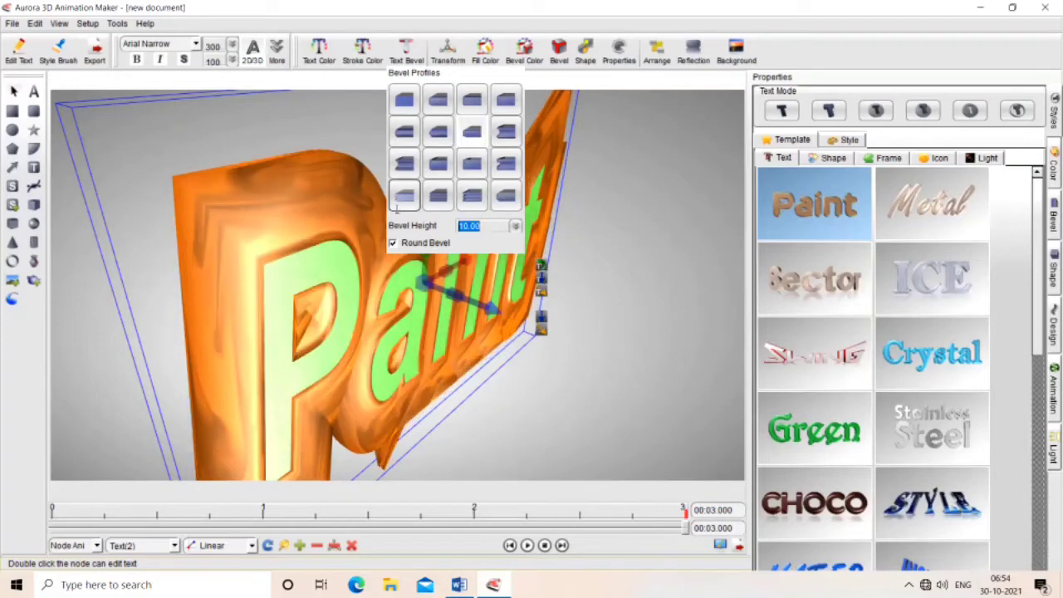
key("BackSpace")
type(".75")
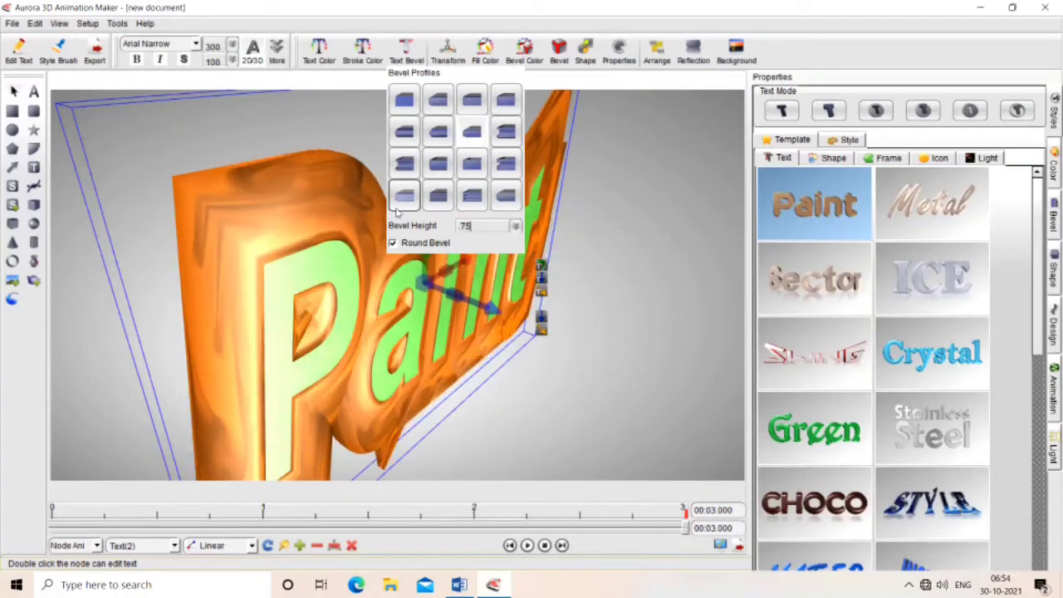
left_click(404, 143)
left_click(402, 100)
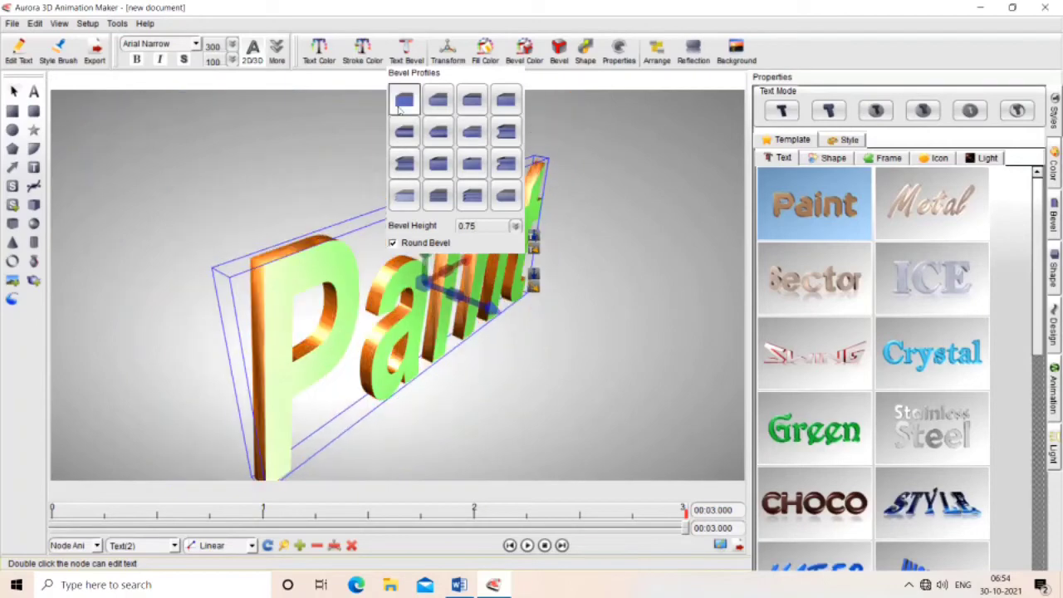
left_click(411, 137)
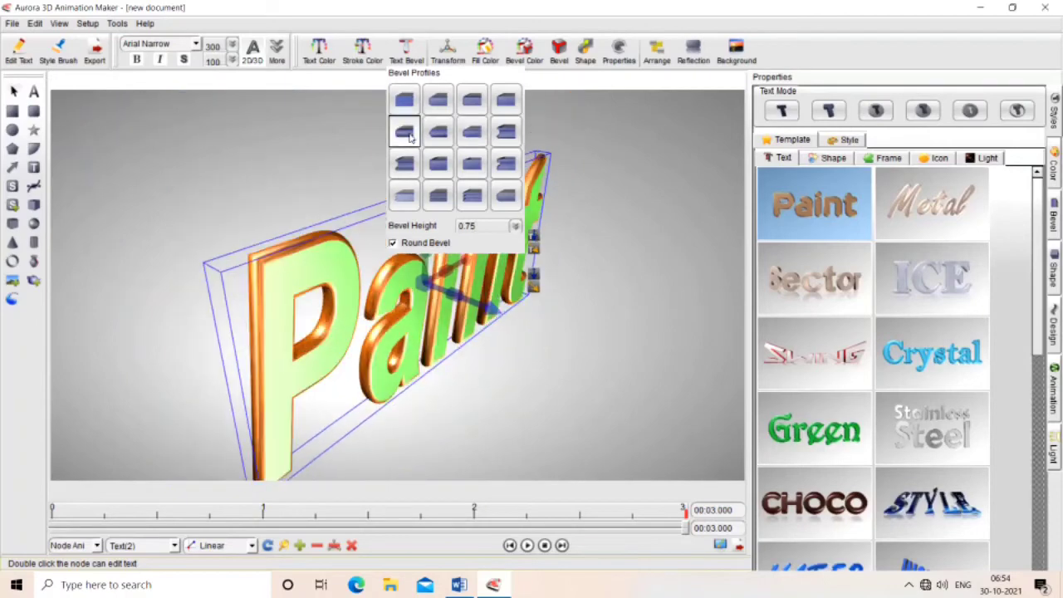
left_click(404, 166)
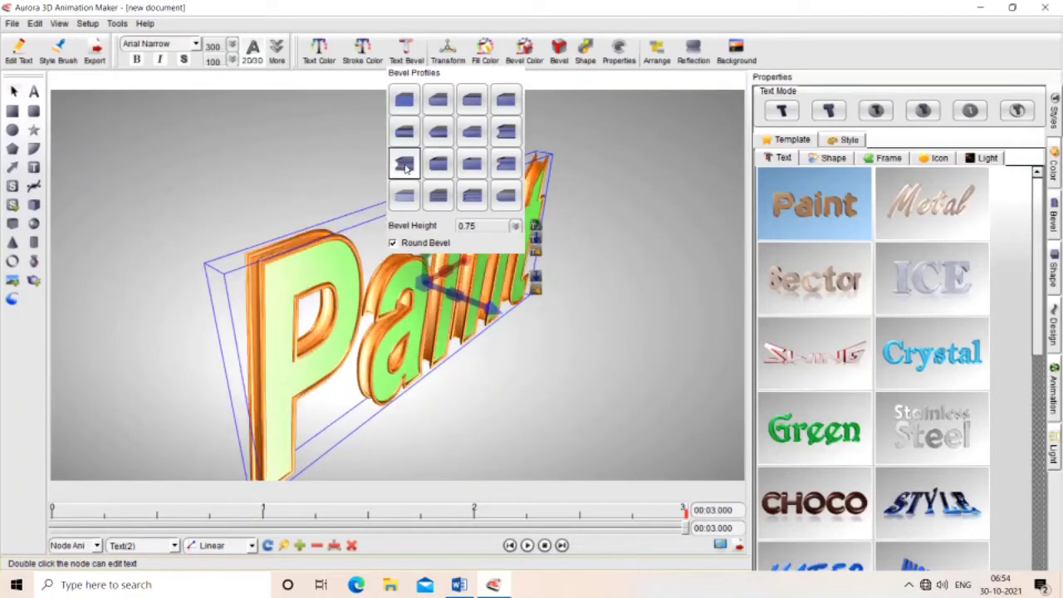
Apply the last row's second text bevel profile and slightly stretch the Paint text along its Z axis.
left_click(436, 197)
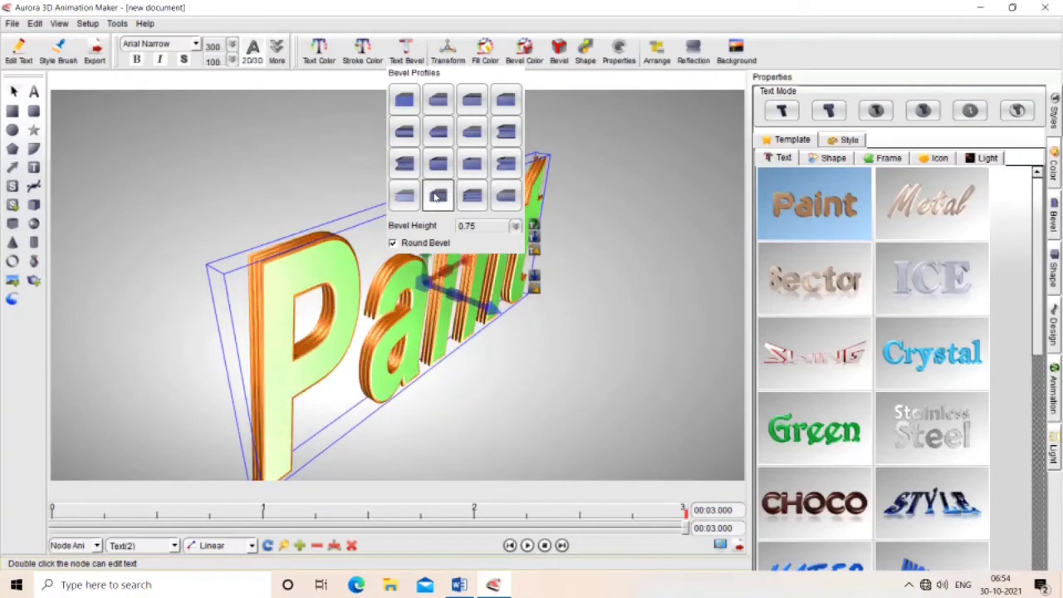
left_click(607, 280)
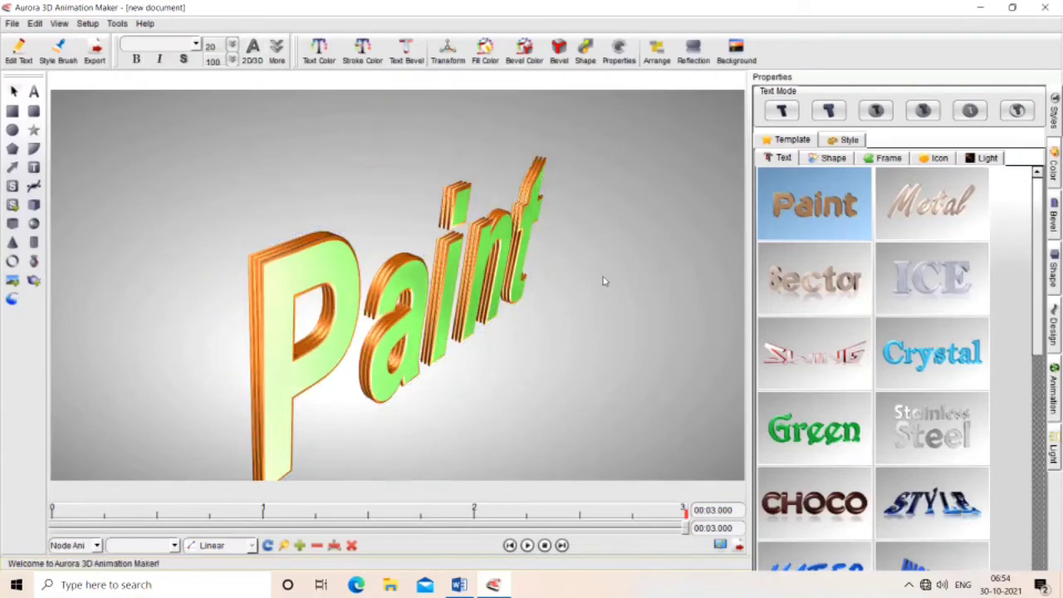
left_click(419, 283)
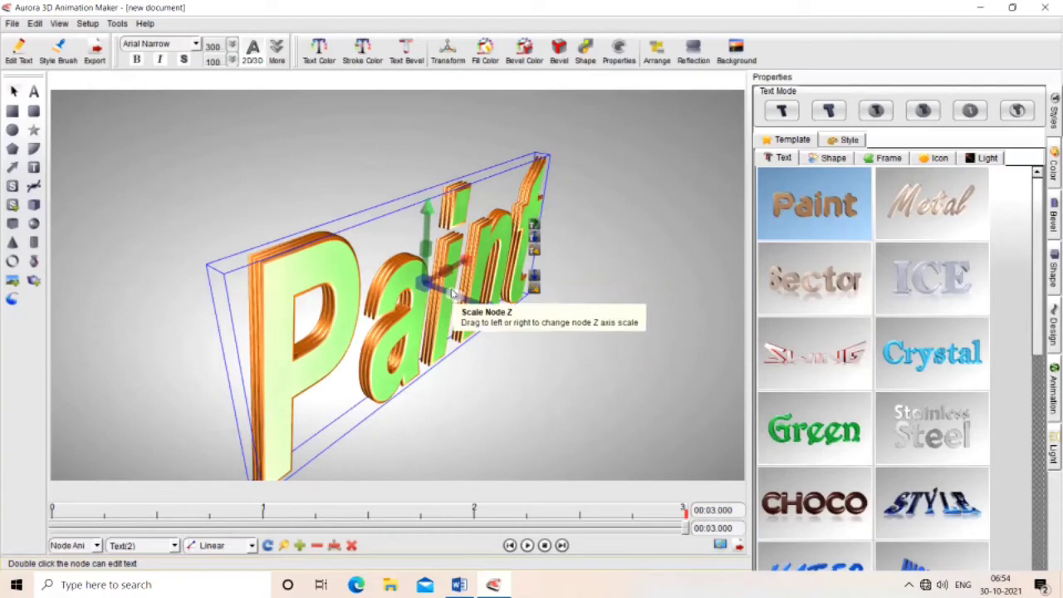
left_click_drag(453, 292, 495, 311)
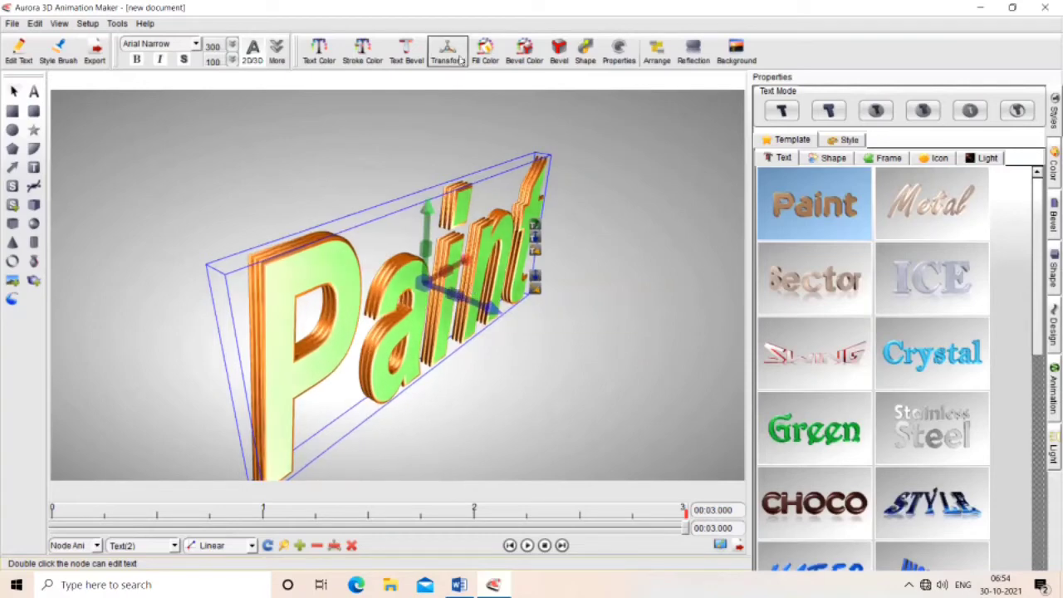
Set the fill color to crimson with RGB 178, 0, 56 after trying a darker orange, and check the texture animation settings.
left_click(486, 51)
left_click(541, 146)
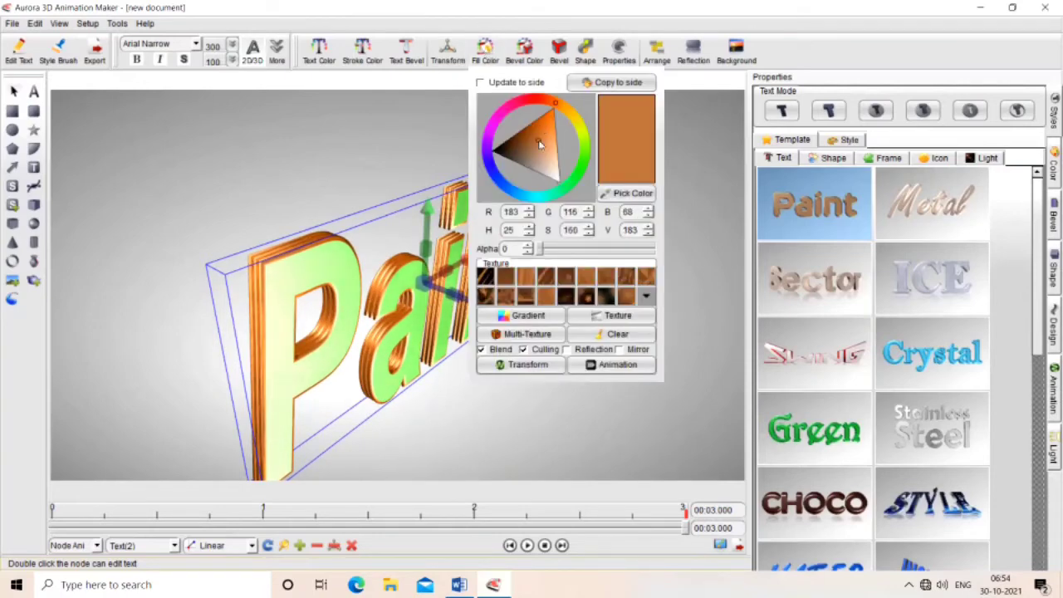
mouse_move(540, 146)
left_mouse_down()
mouse_move(527, 171)
mouse_move(536, 135)
left_mouse_up()
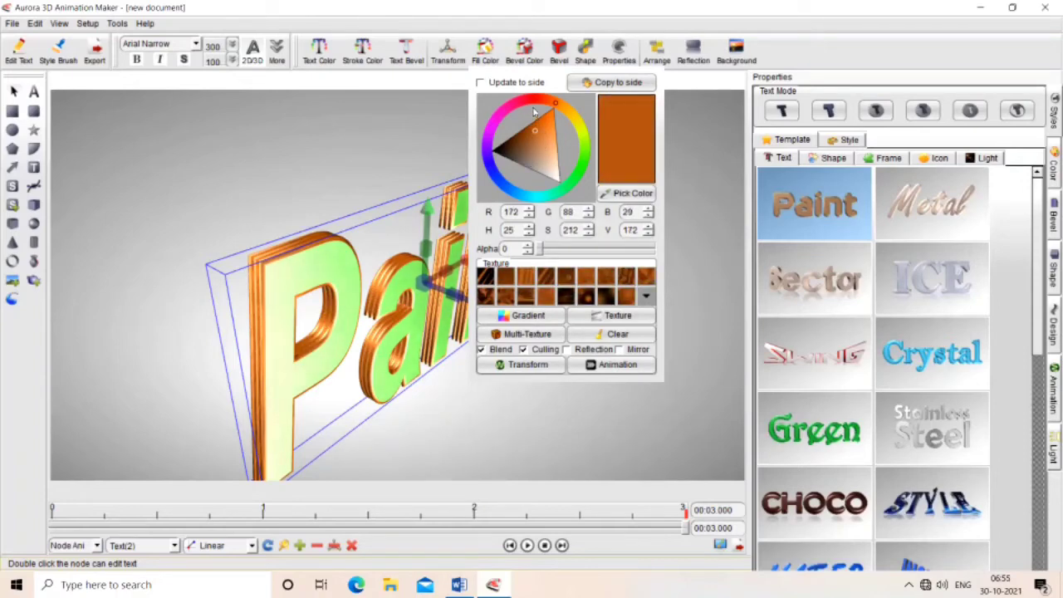
left_click(521, 103)
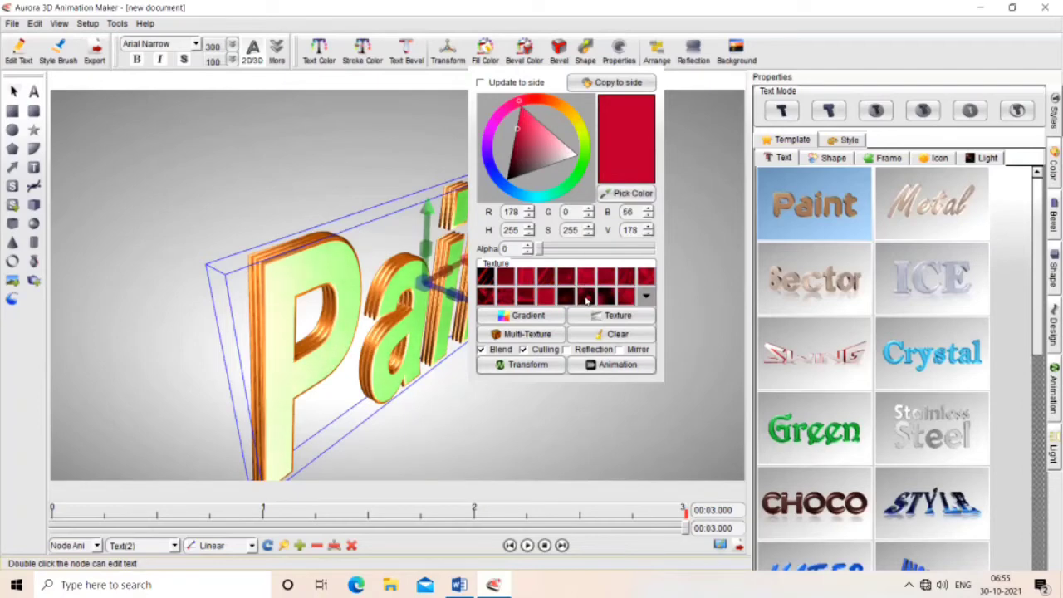
left_click(617, 368)
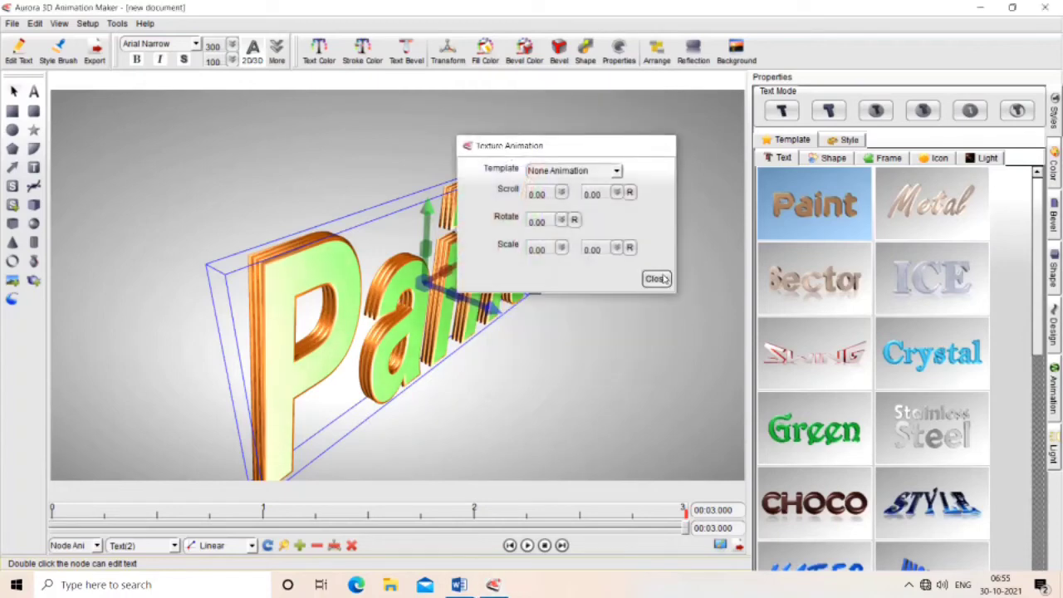
left_click(650, 279)
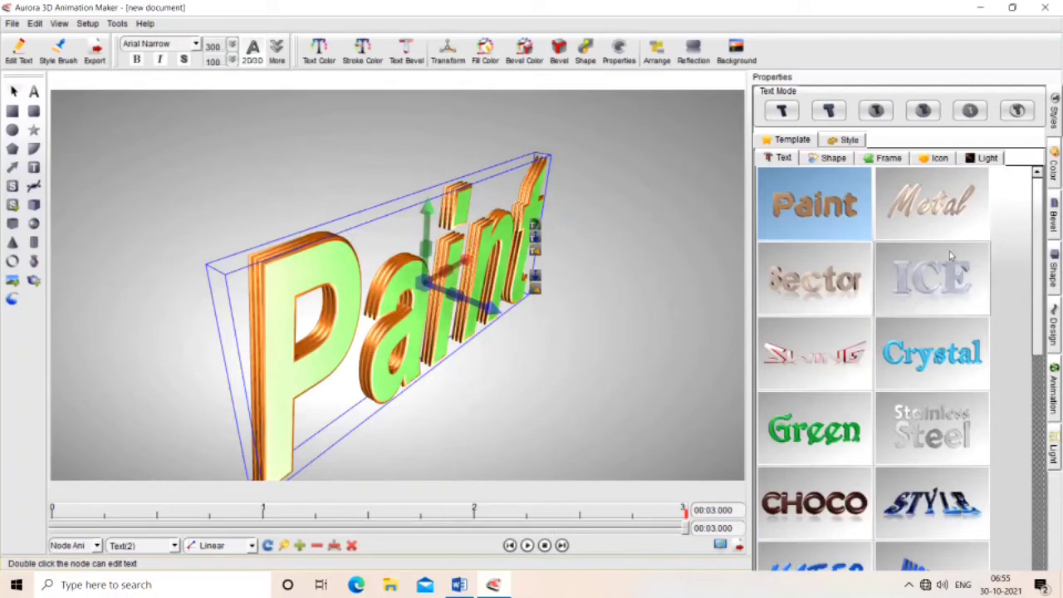
Switch light animation on and off again, and set the Paint text's animation style to Rotate.
left_click(1053, 389)
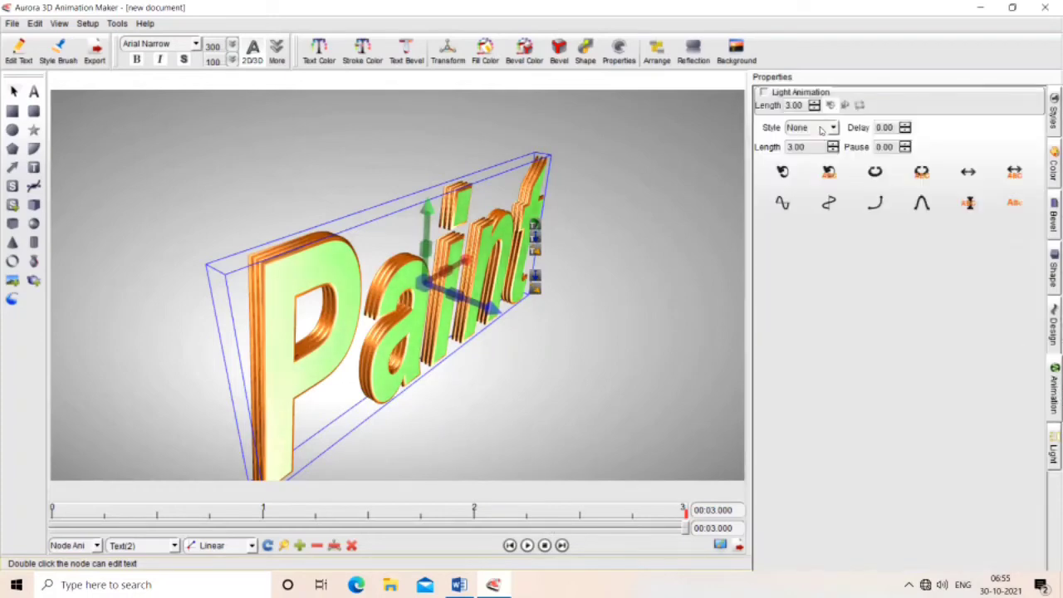
left_click(765, 92)
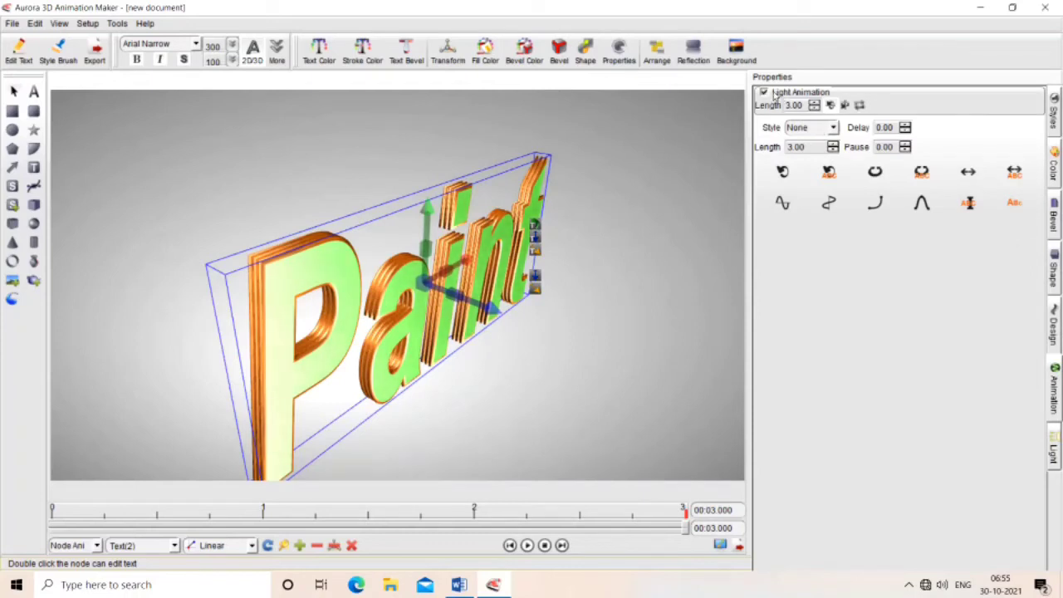
left_click(774, 96)
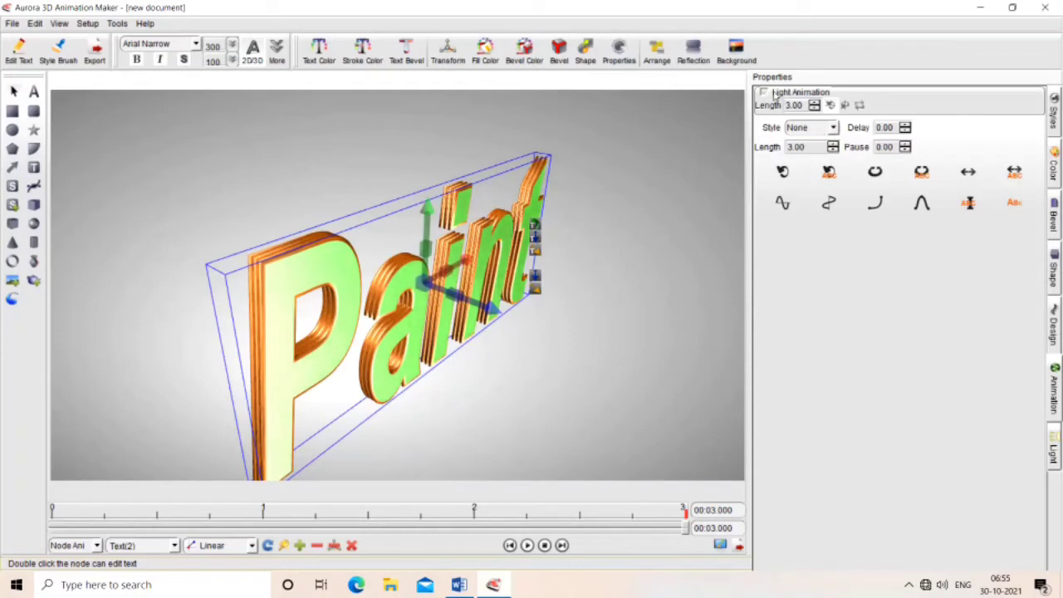
left_click(834, 128)
left_click(800, 151)
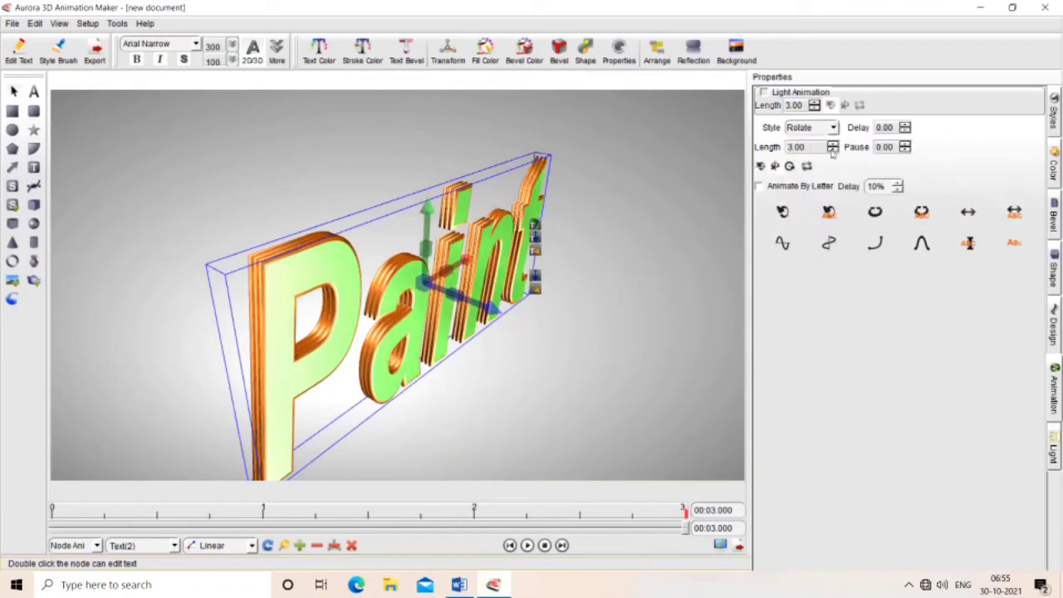
Preview the Paint text's Rotate animation, pausing partway to reselect the text before resuming playback.
left_click(527, 546)
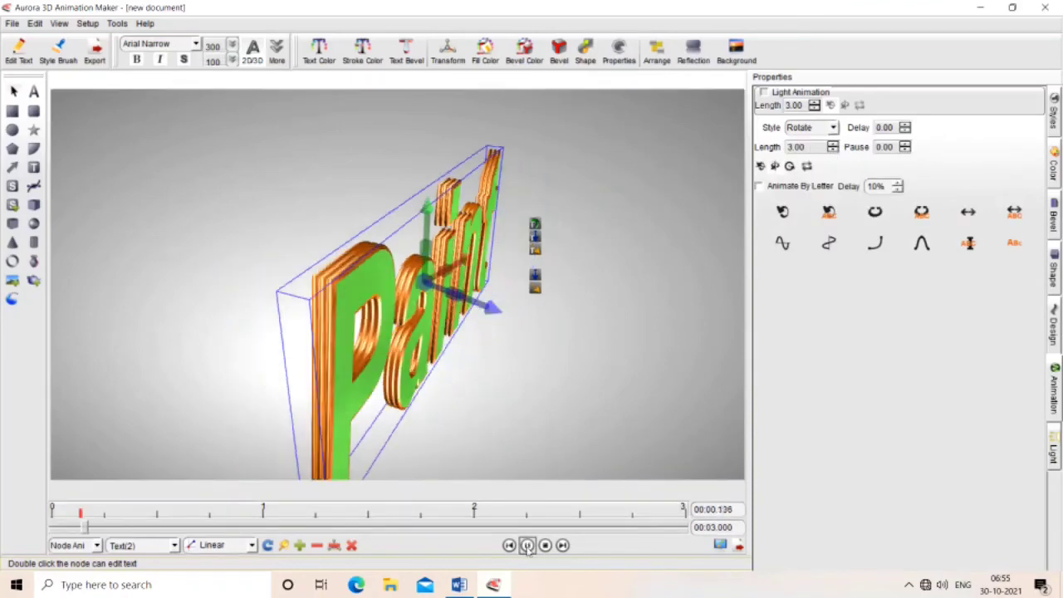
left_click(527, 546)
left_click(540, 421)
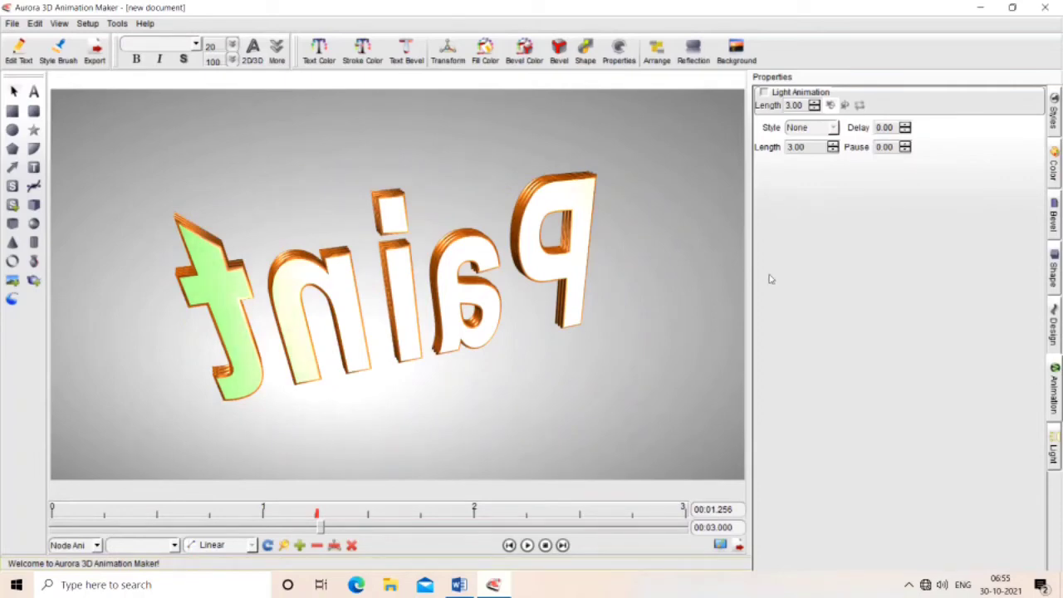
left_click(404, 263)
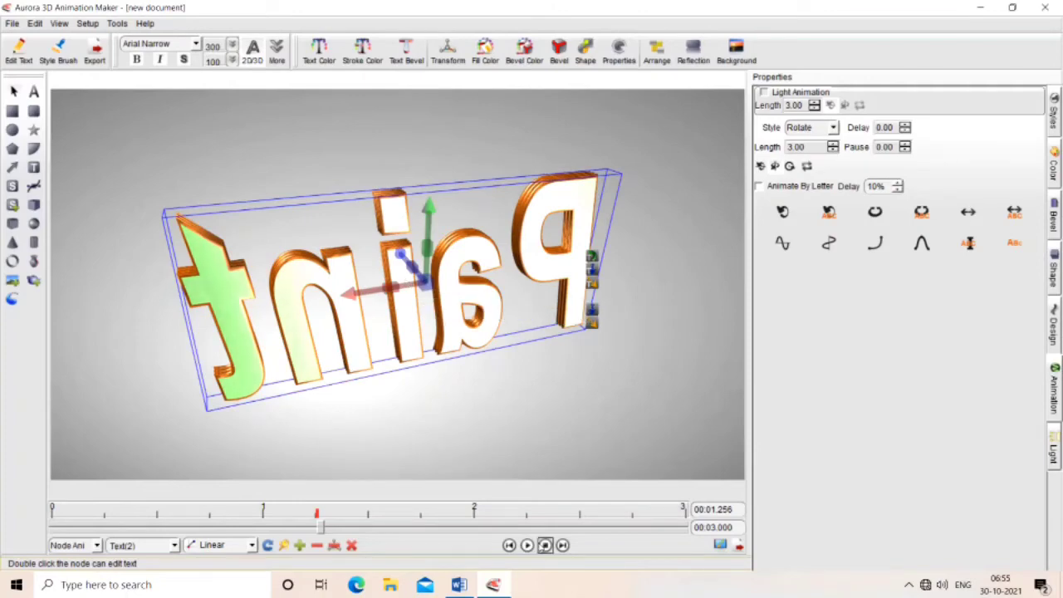
left_click(528, 546)
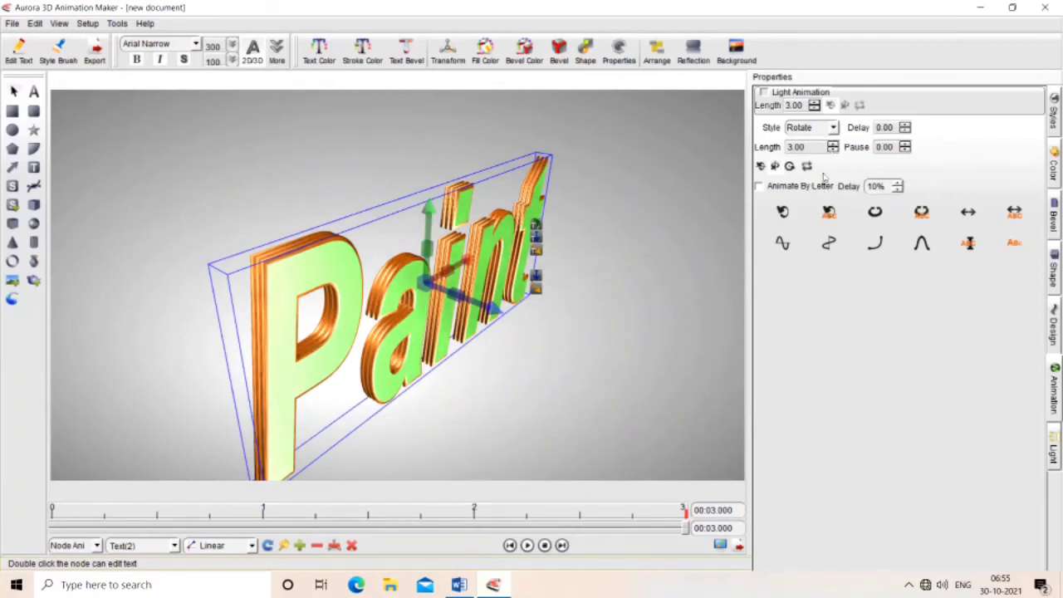
Set the text animation length to 5, apply the whole-text Rotate preset and preview it.
double_click(816, 146)
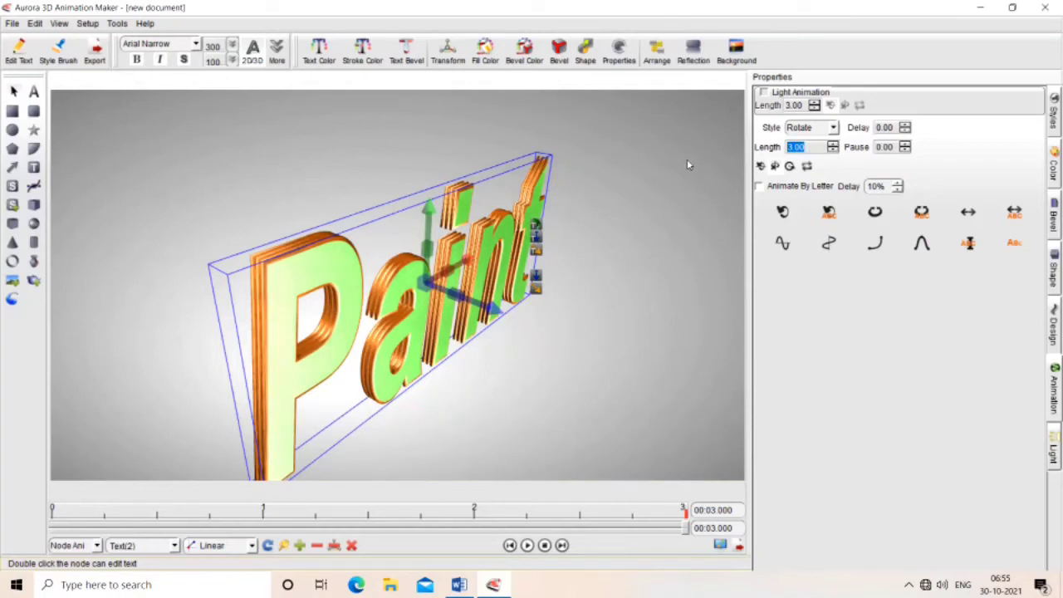
type("5")
left_click(789, 216)
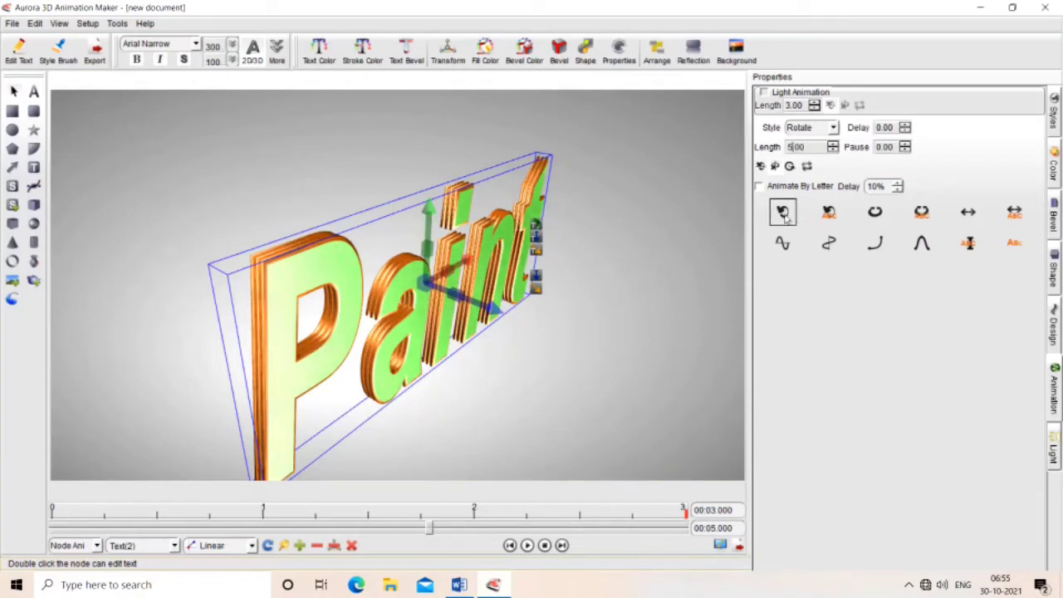
left_click(782, 214)
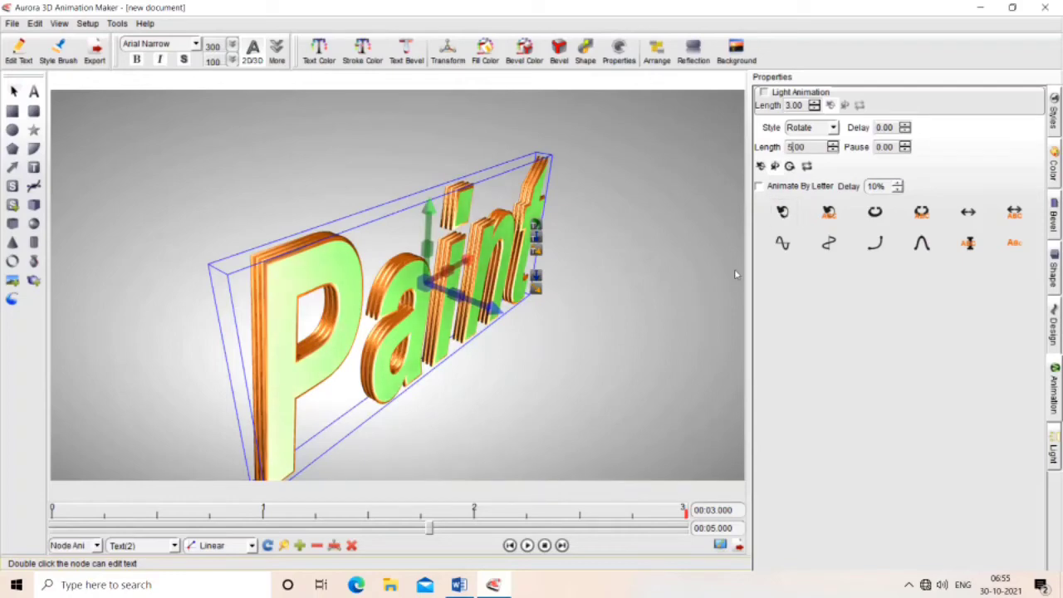
left_click(527, 546)
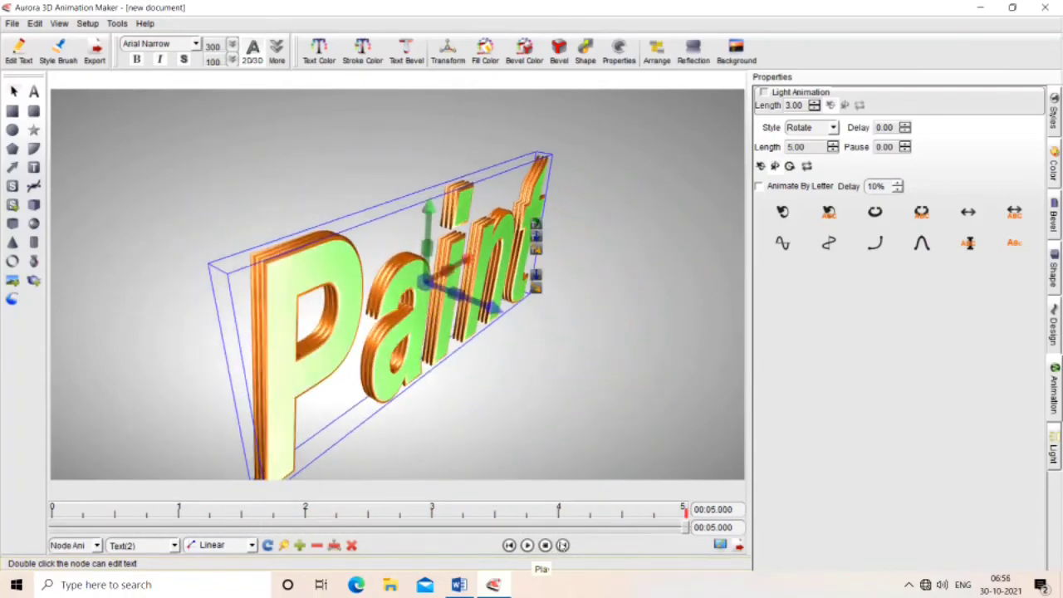
Try the by-letter Swing, whole-text Beat and Wave animation presets on the Paint text, previewing each one.
left_click(921, 212)
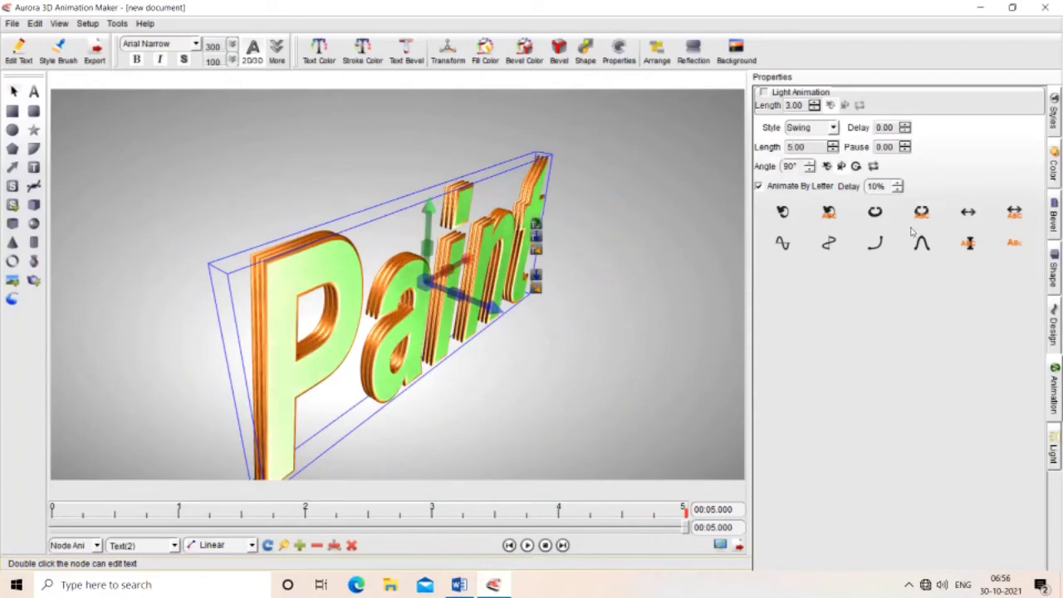
left_click(527, 545)
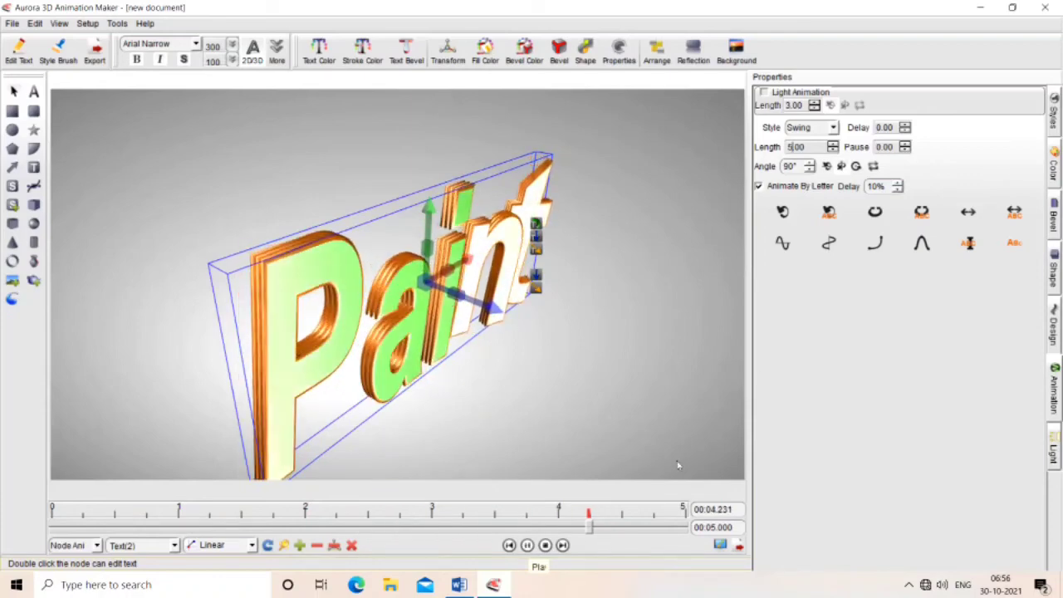
left_click(970, 216)
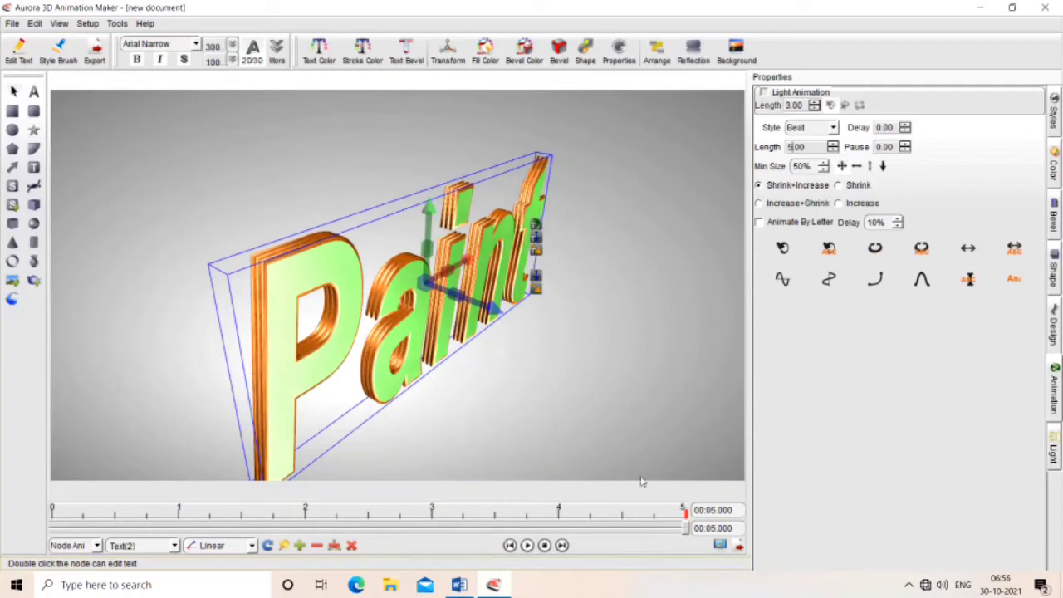
left_click(526, 545)
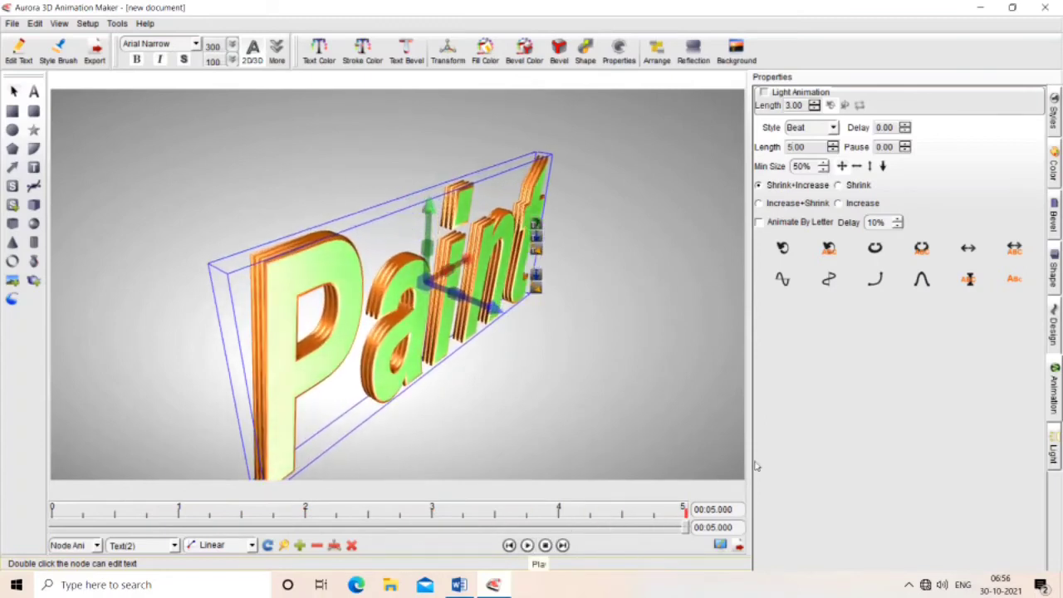
left_click(783, 280)
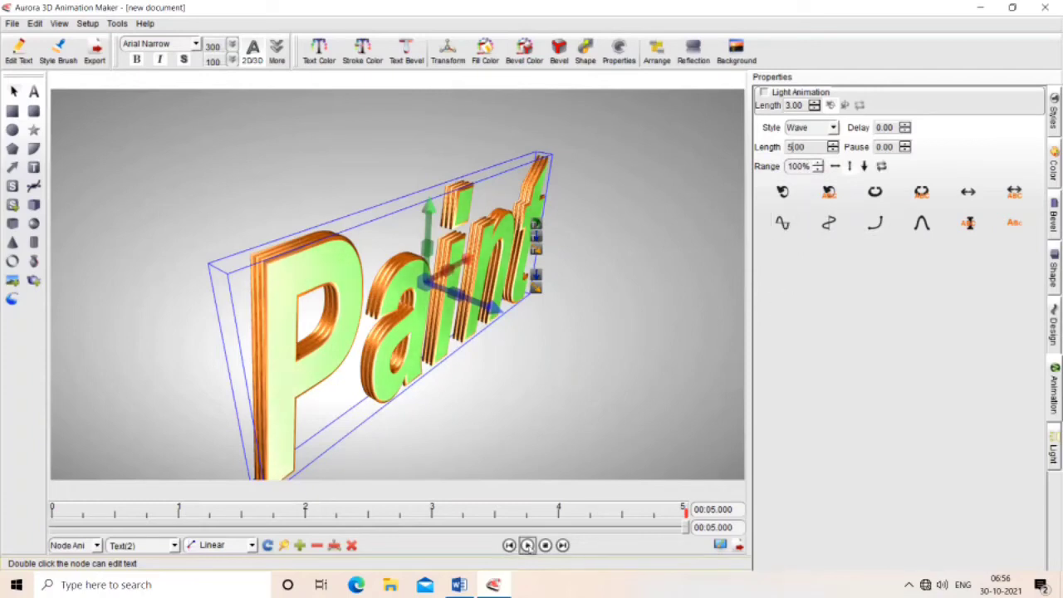
left_click(527, 546)
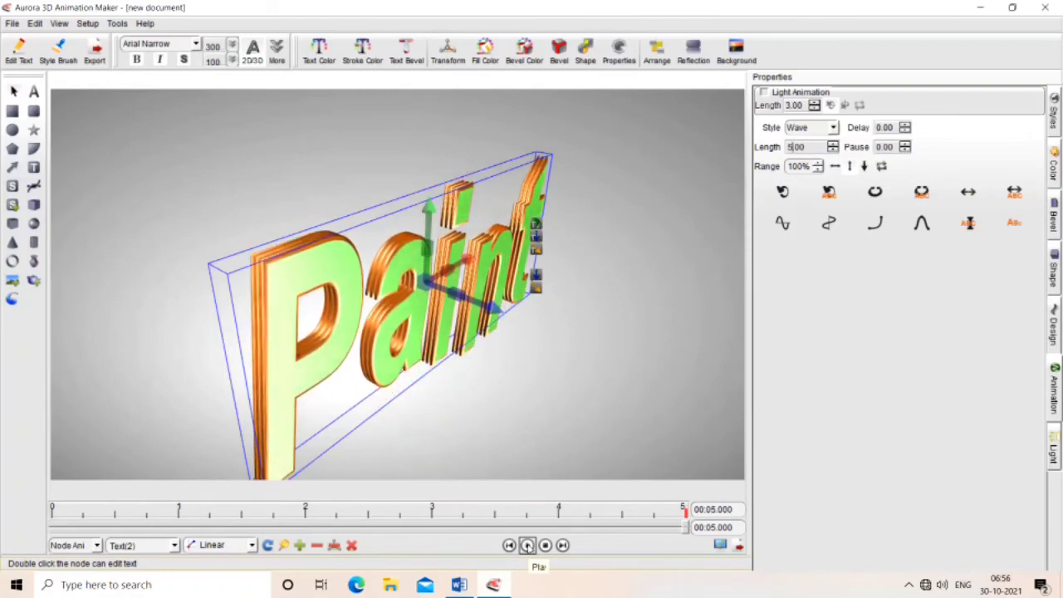
Try the Fade In+Fade Out and Fade In animation presets on the Paint text, previewing both.
left_click(923, 225)
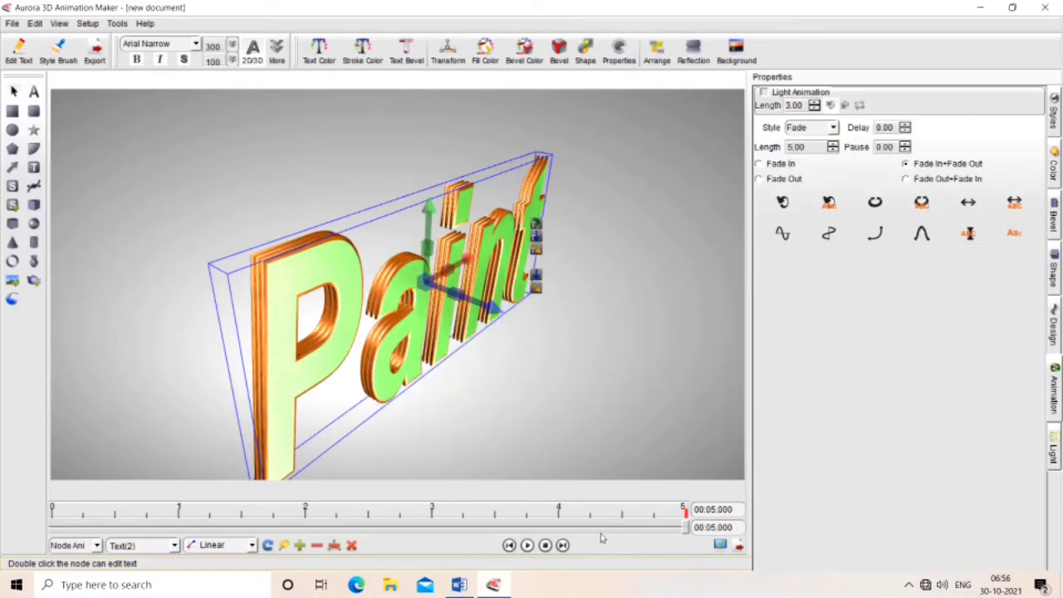
left_click(527, 546)
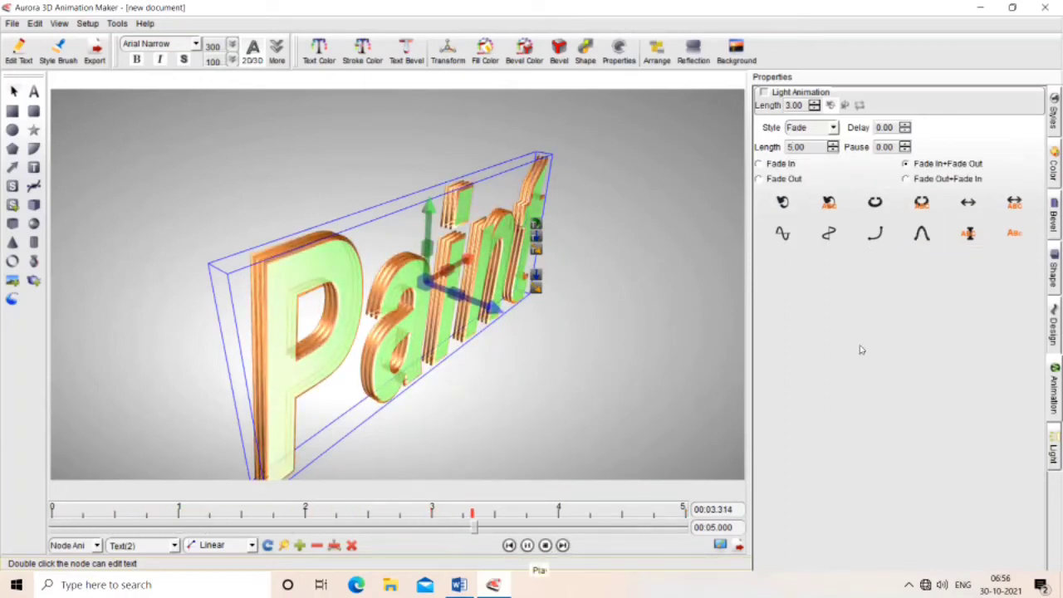
left_click(877, 235)
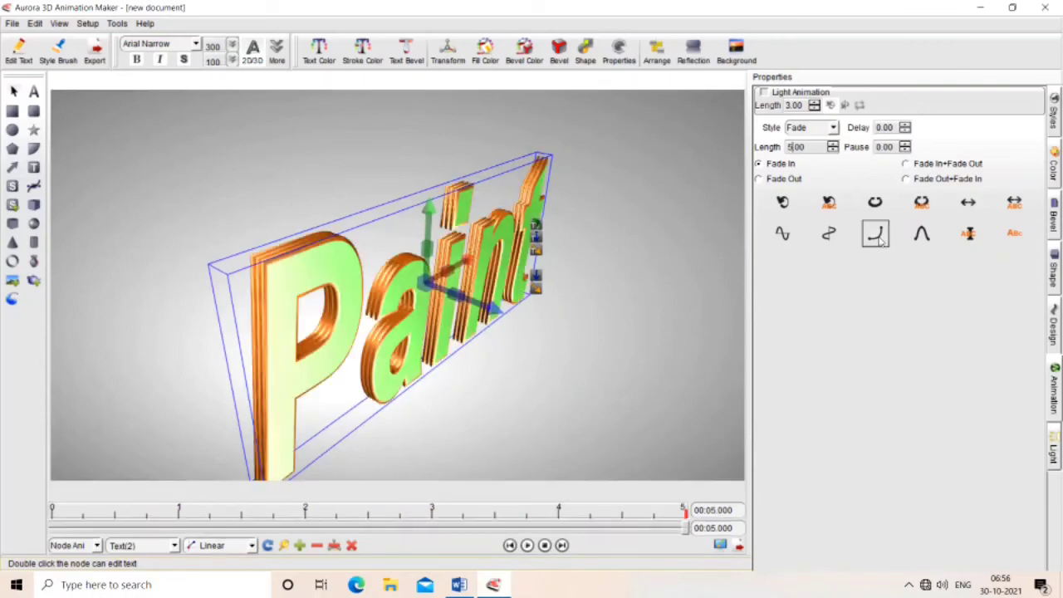
left_click(527, 546)
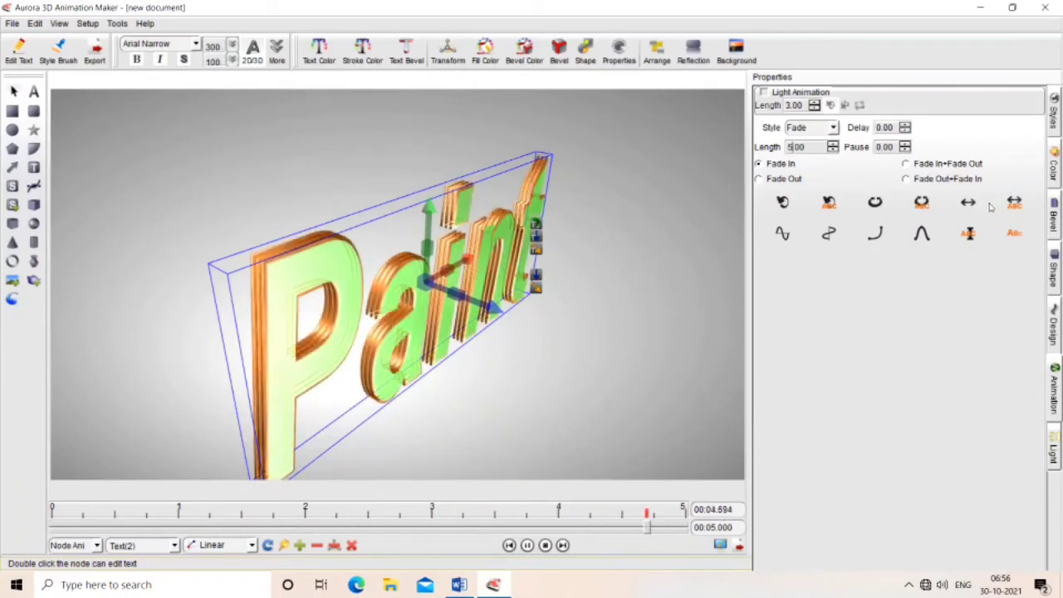
Preview the Typewriter animation preset, replace it with the Pulse preset at 110% size and preview that too.
left_click(969, 234)
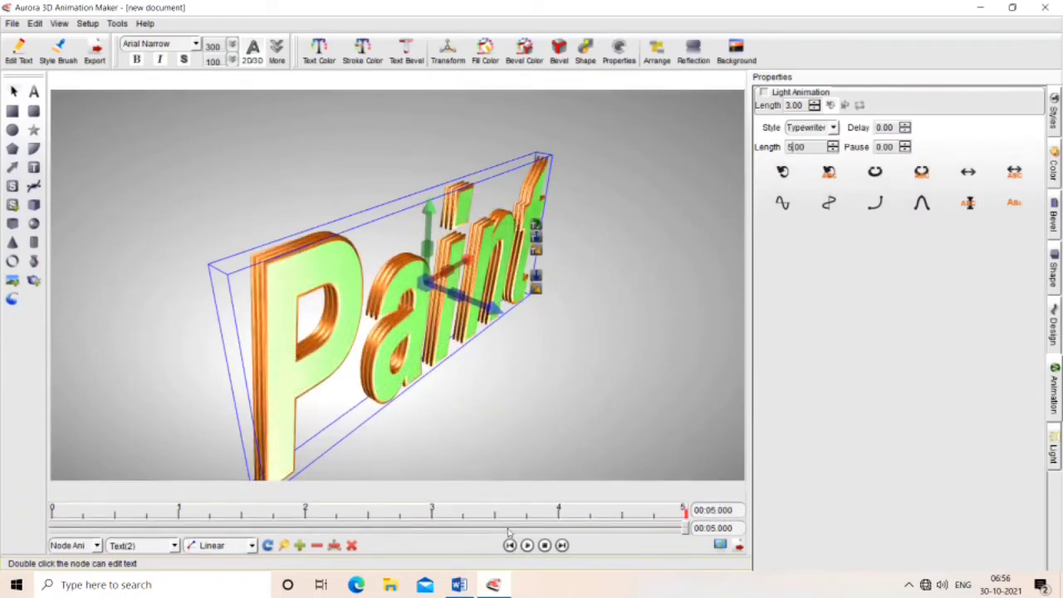
left_click(527, 546)
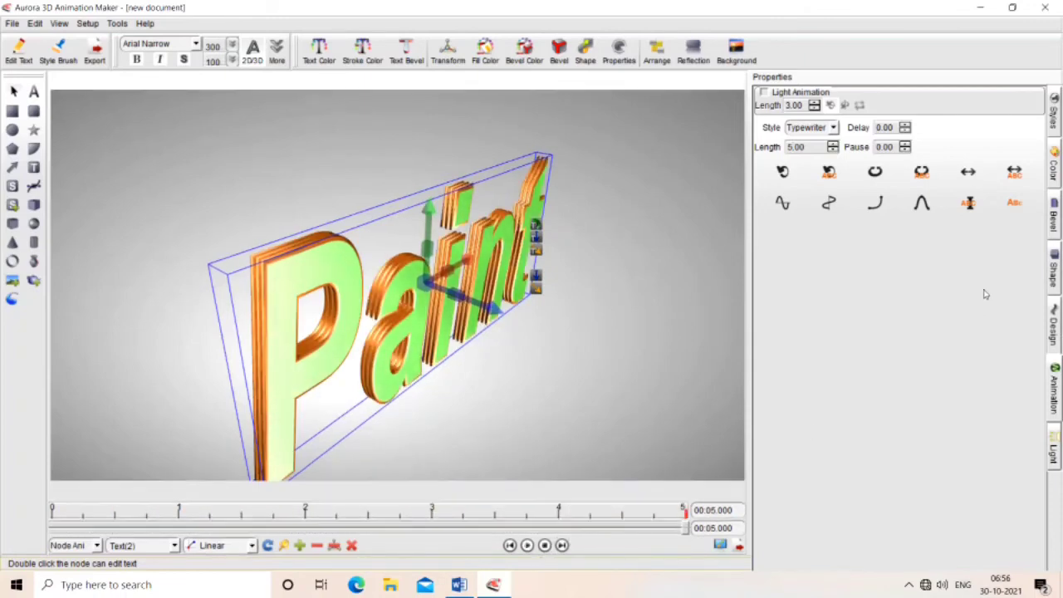
left_click(1014, 205)
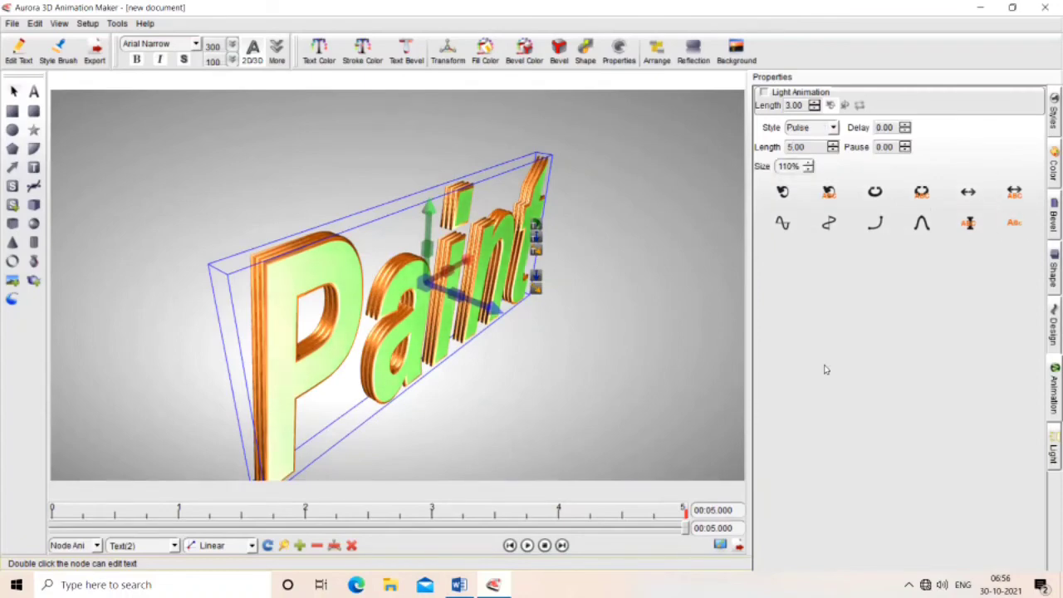
left_click(528, 546)
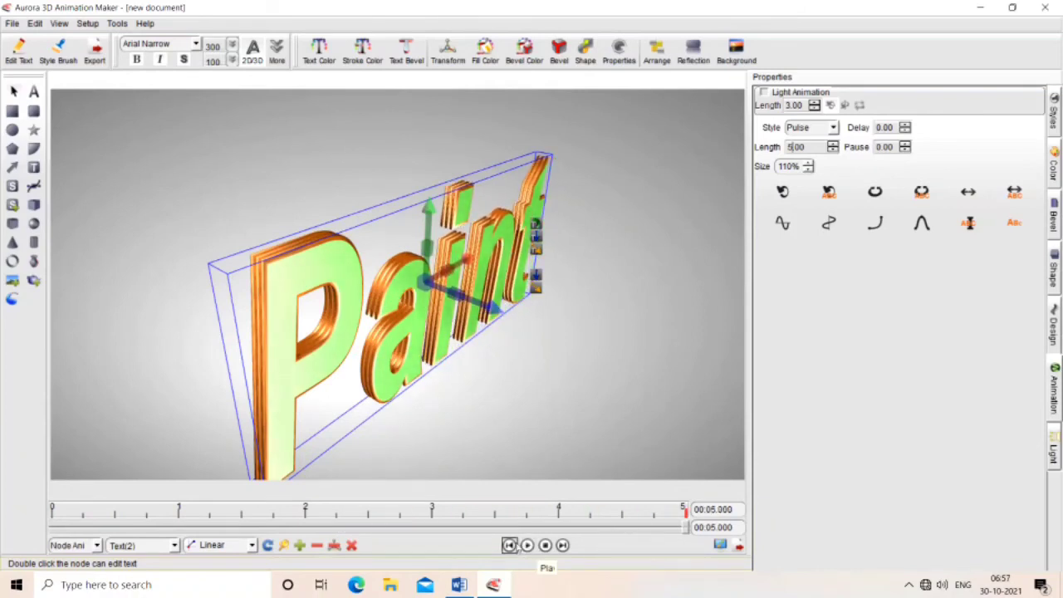
Enable light editing, set Light1's Angle X to 84.94 and preview the animation.
left_click_drag(453, 289, 497, 309)
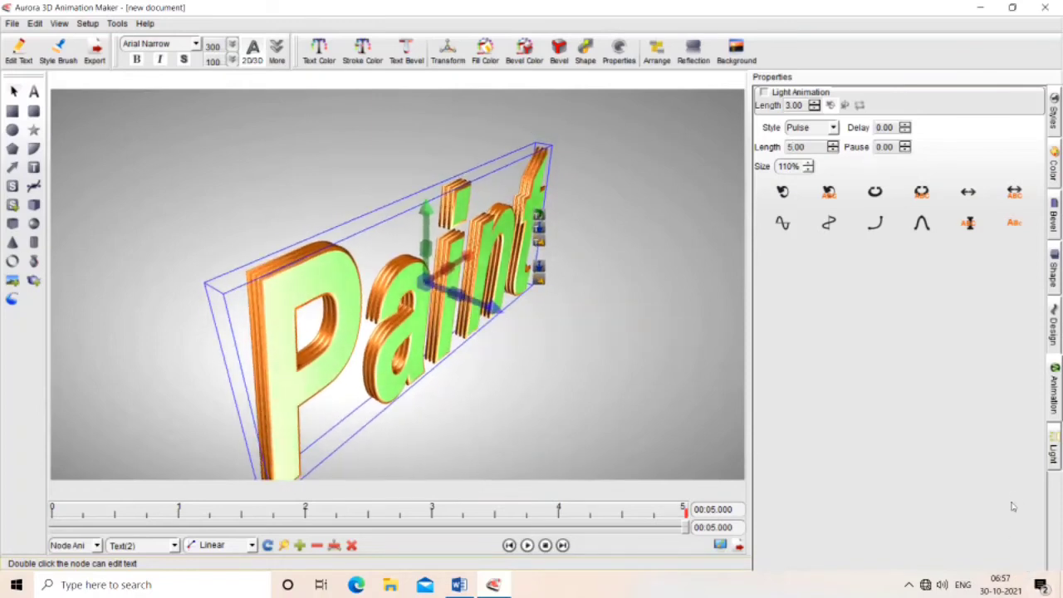
left_click(1054, 449)
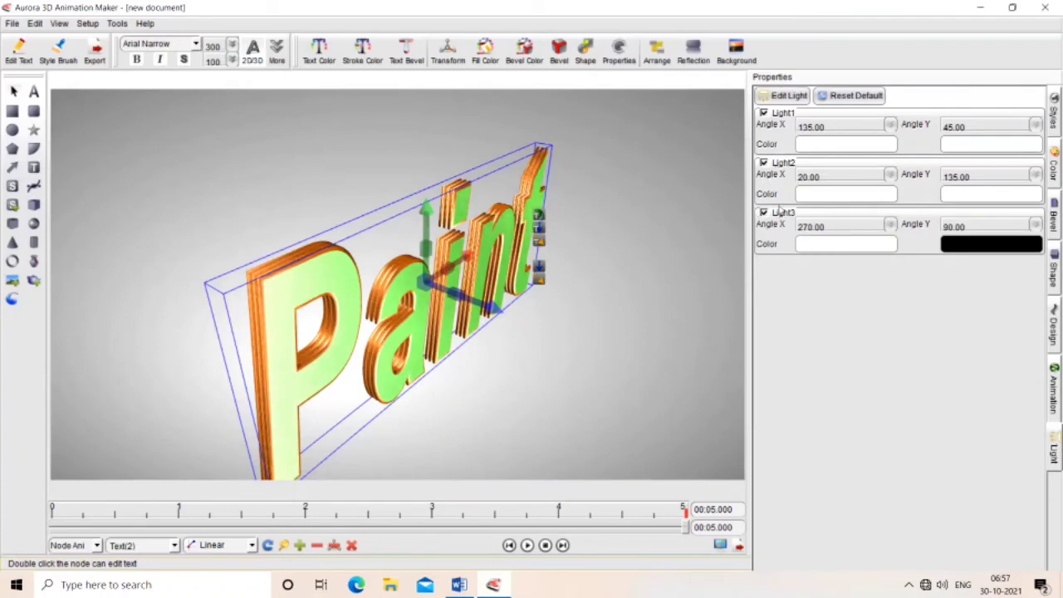
left_click(791, 97)
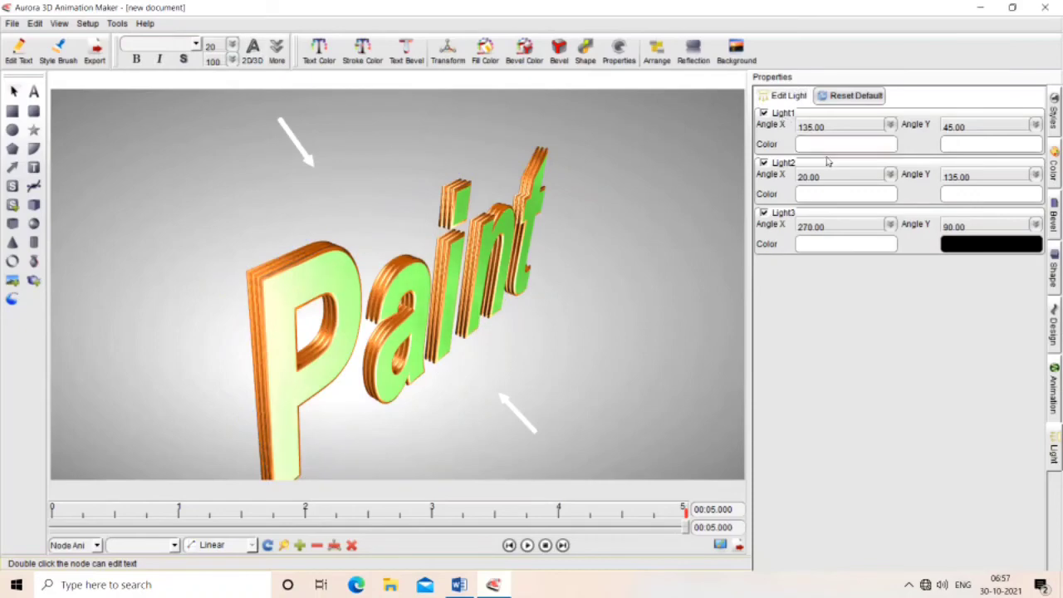
left_click(890, 125)
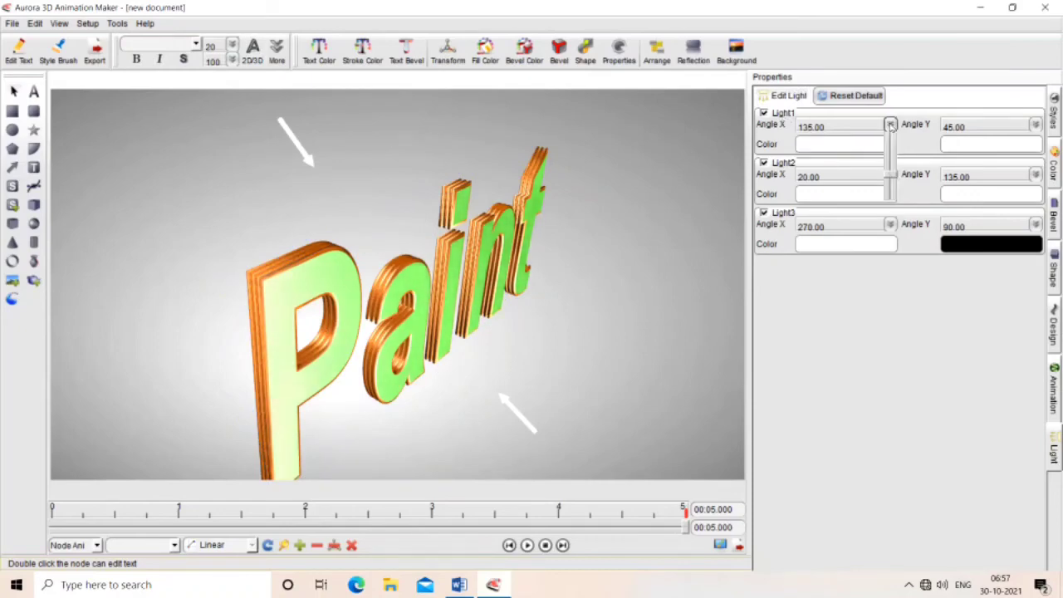
left_click_drag(890, 175, 889, 184)
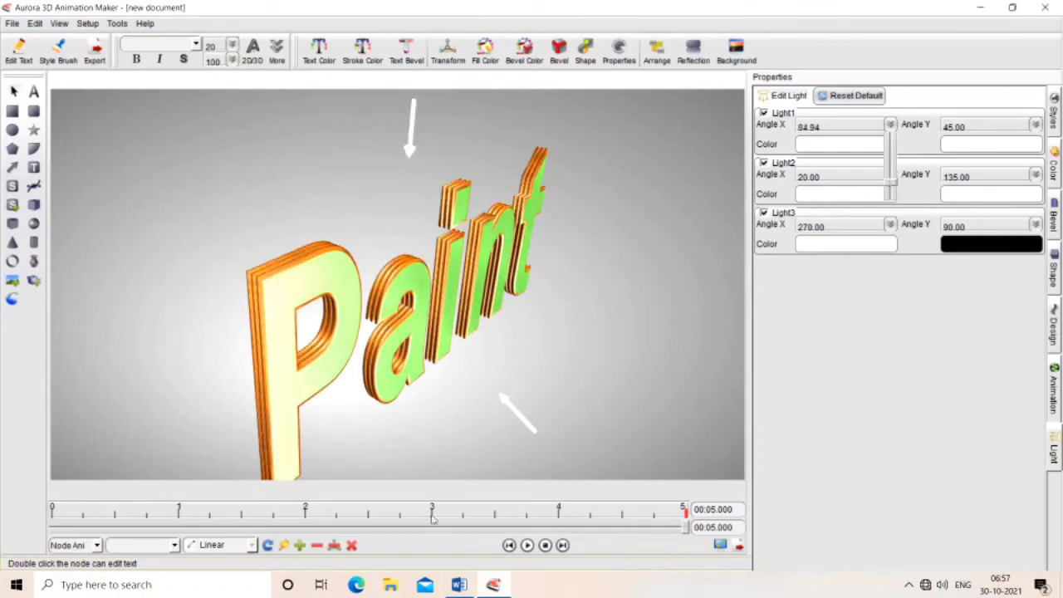
left_click(527, 545)
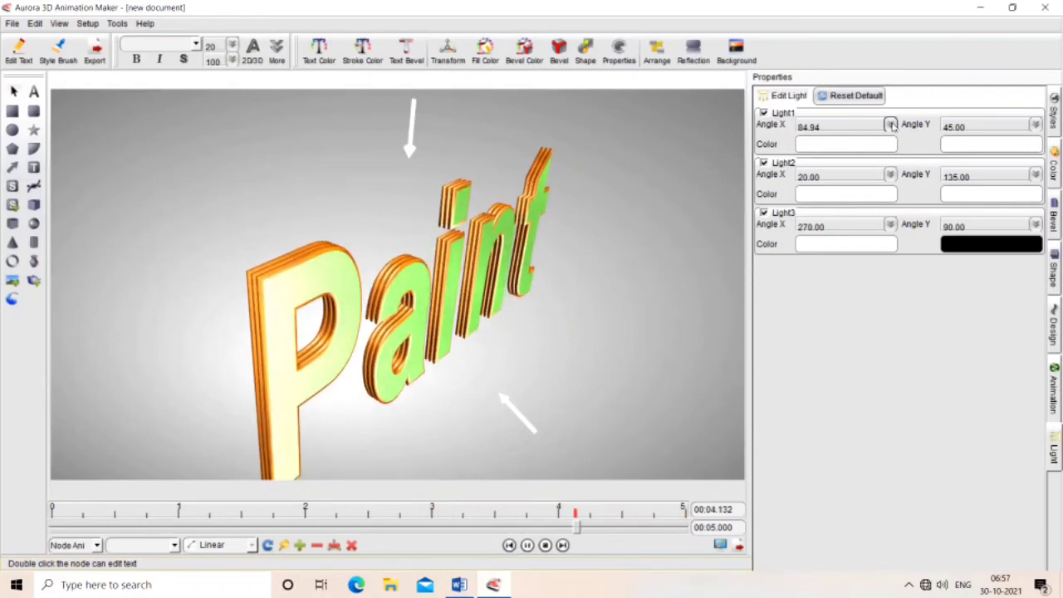
Set Angle X to 360 for Light2 and then for Light1.
left_click(892, 175)
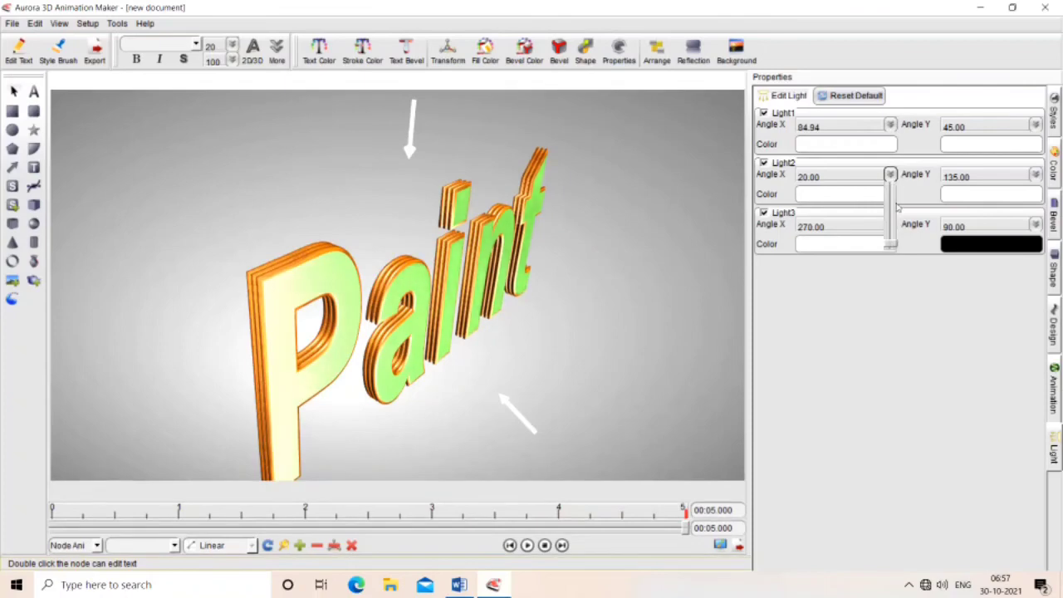
left_click_drag(892, 244, 899, 175)
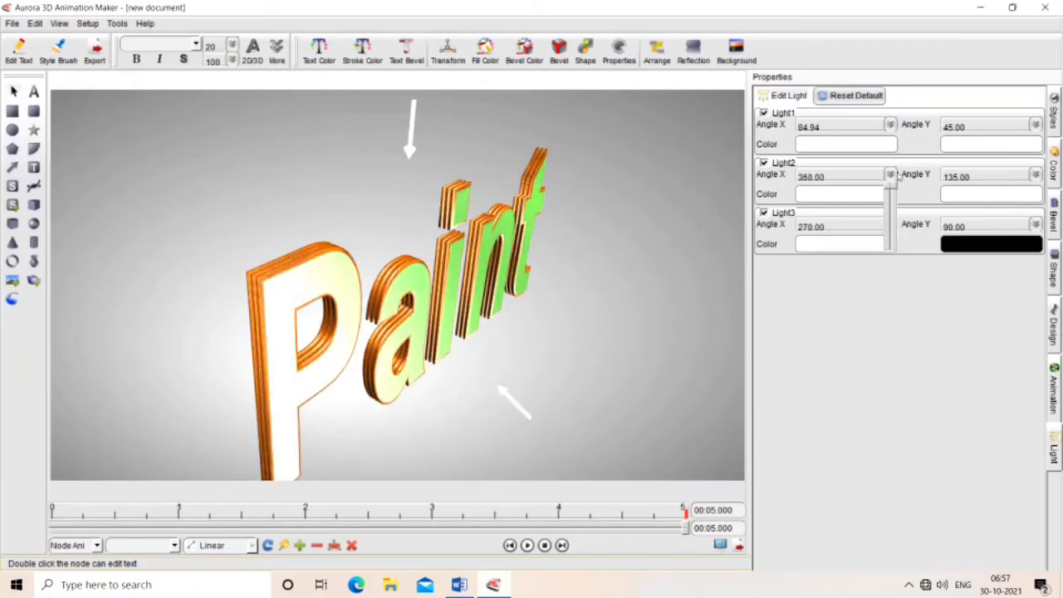
left_click(889, 124)
left_click(891, 124)
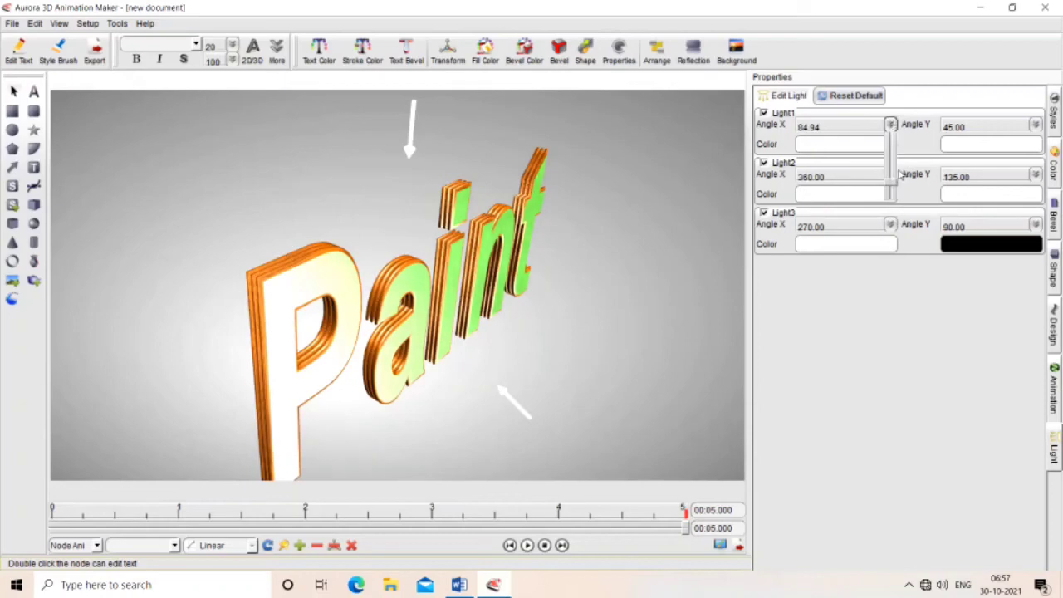
left_click_drag(894, 184, 894, 170)
mouse_move(892, 143)
left_mouse_down()
mouse_move(891, 124)
mouse_move(890, 196)
mouse_move(885, 132)
left_mouse_up()
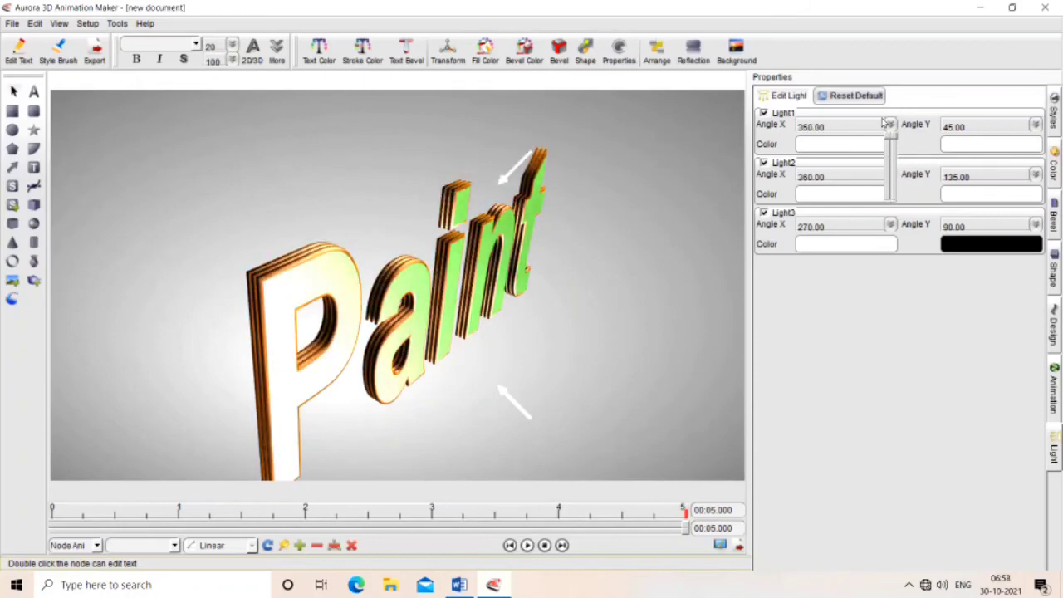
Set Angle Y to 0 for Light1 and Light2 and to 343.82 for Light3.
left_click(1036, 126)
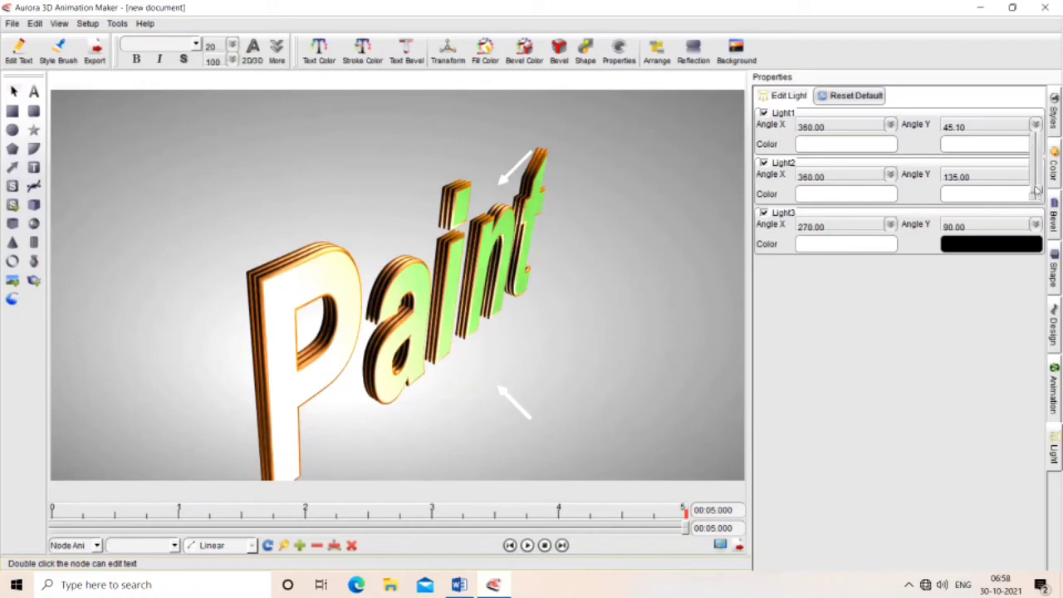
mouse_move(1036, 191)
left_mouse_down()
mouse_move(1036, 125)
mouse_move(1028, 204)
left_mouse_up()
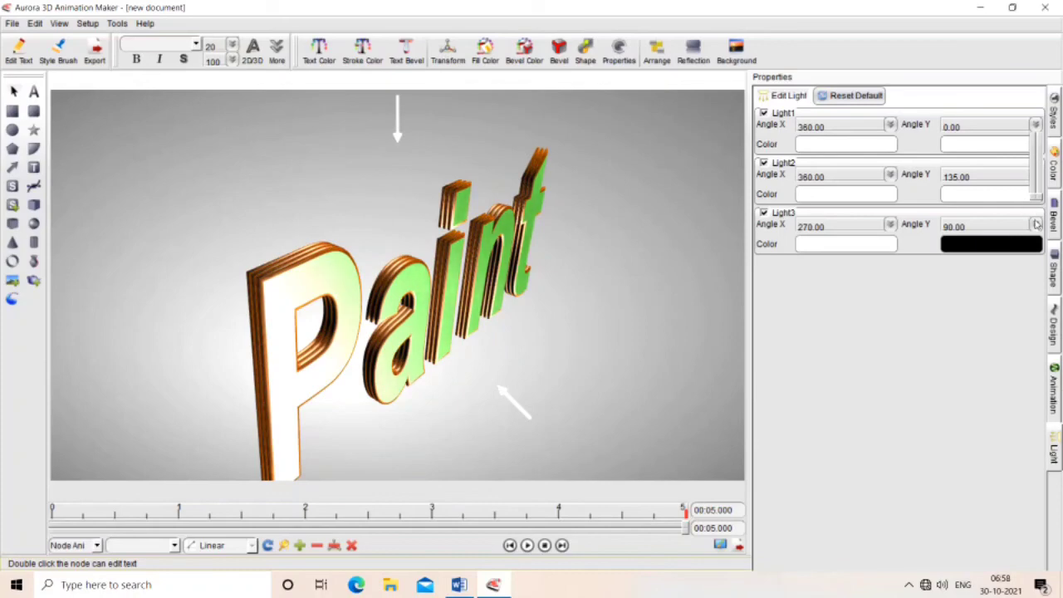
left_click(1037, 224)
left_click(1035, 174)
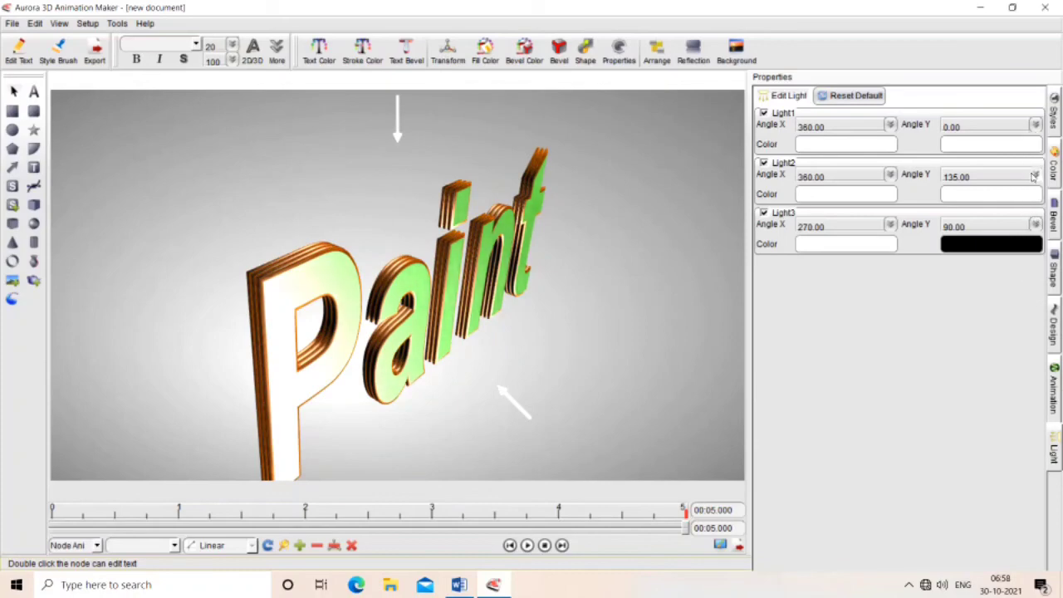
left_click_drag(1035, 212, 1042, 251)
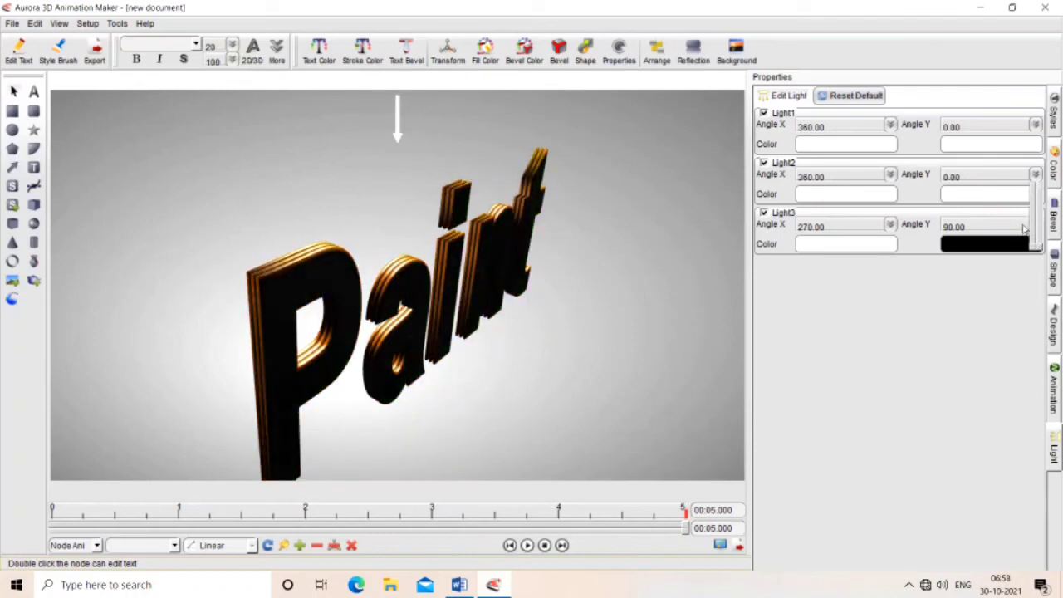
left_click(1023, 226)
left_click(1036, 225)
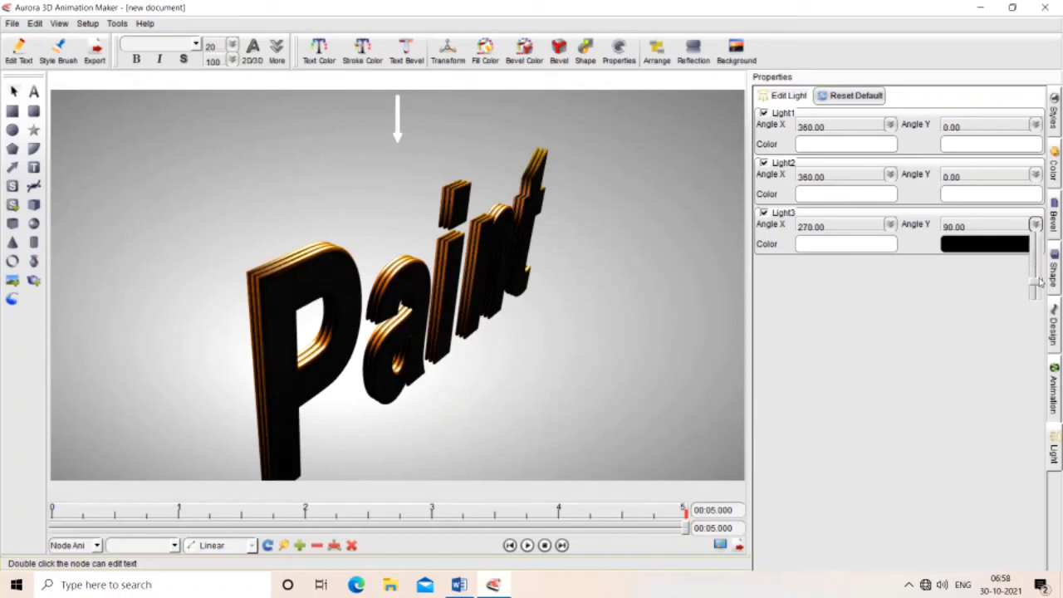
left_click_drag(1040, 283, 1044, 241)
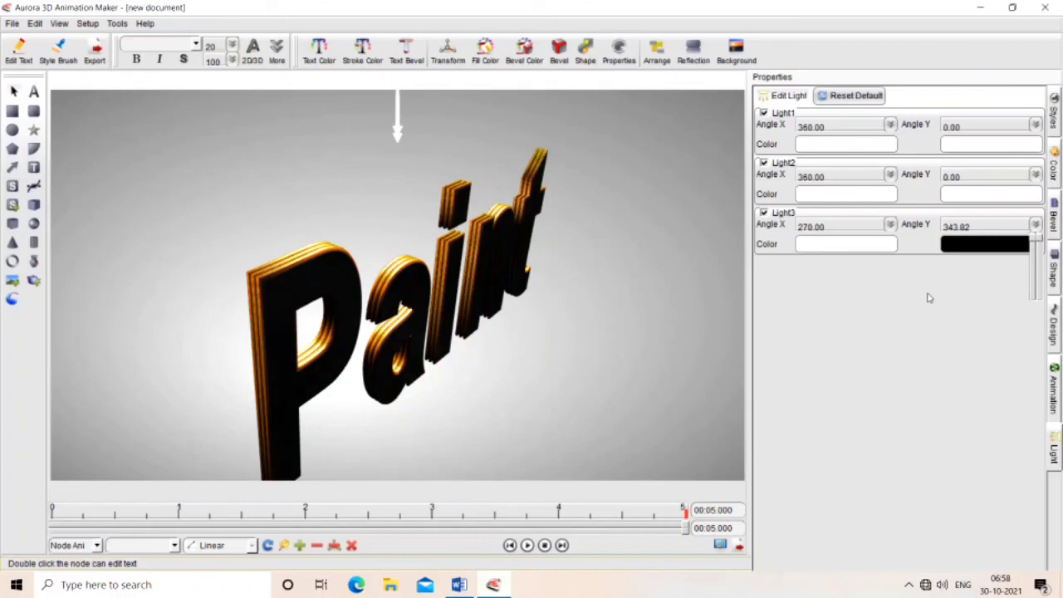
Reset all three lights to their default settings and return from light editing to the Paint text.
left_click(853, 97)
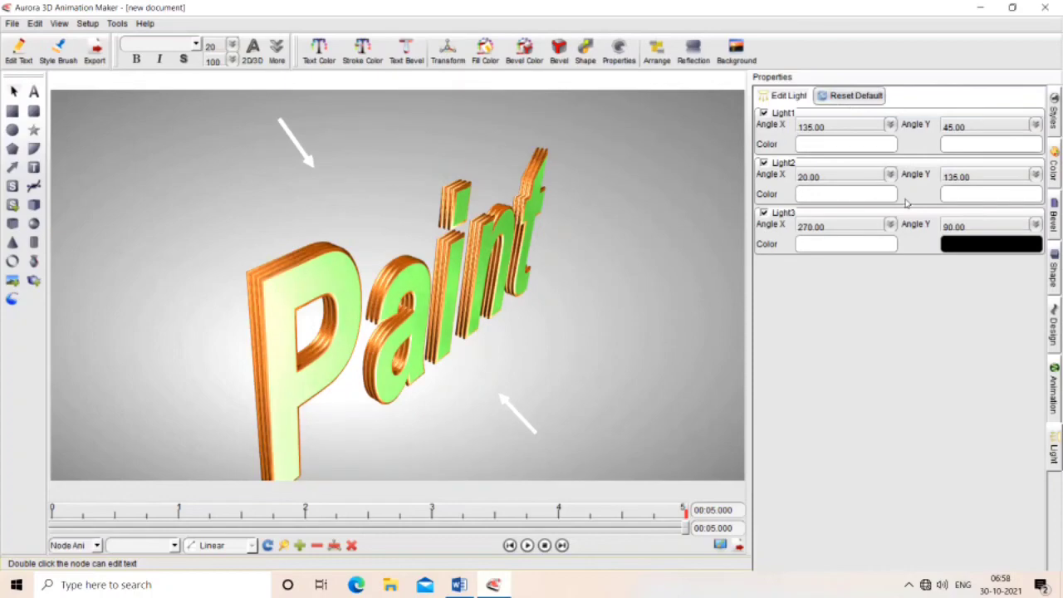
left_click(790, 100)
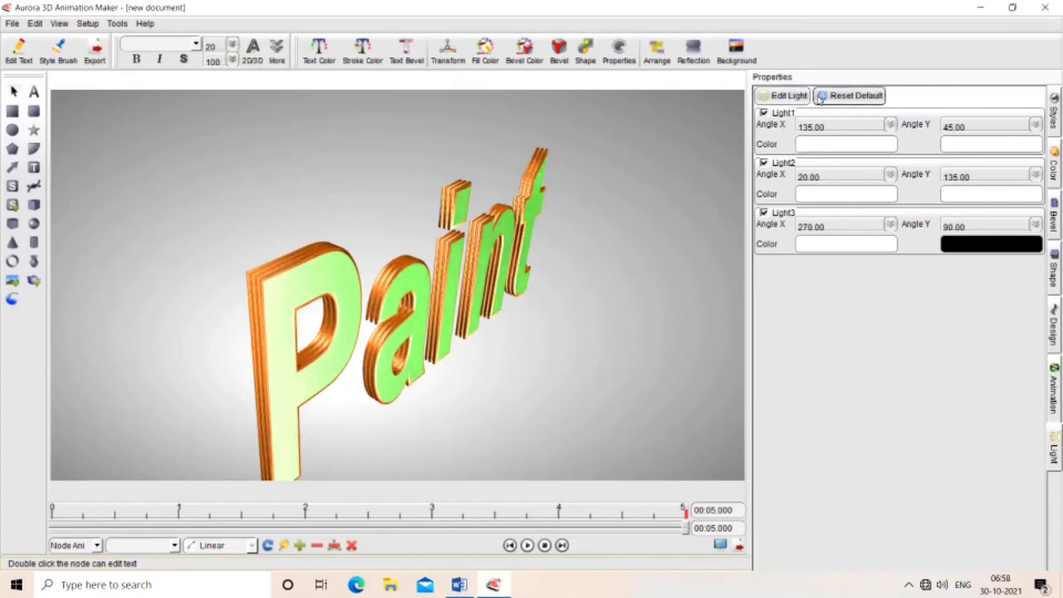
left_click(472, 284)
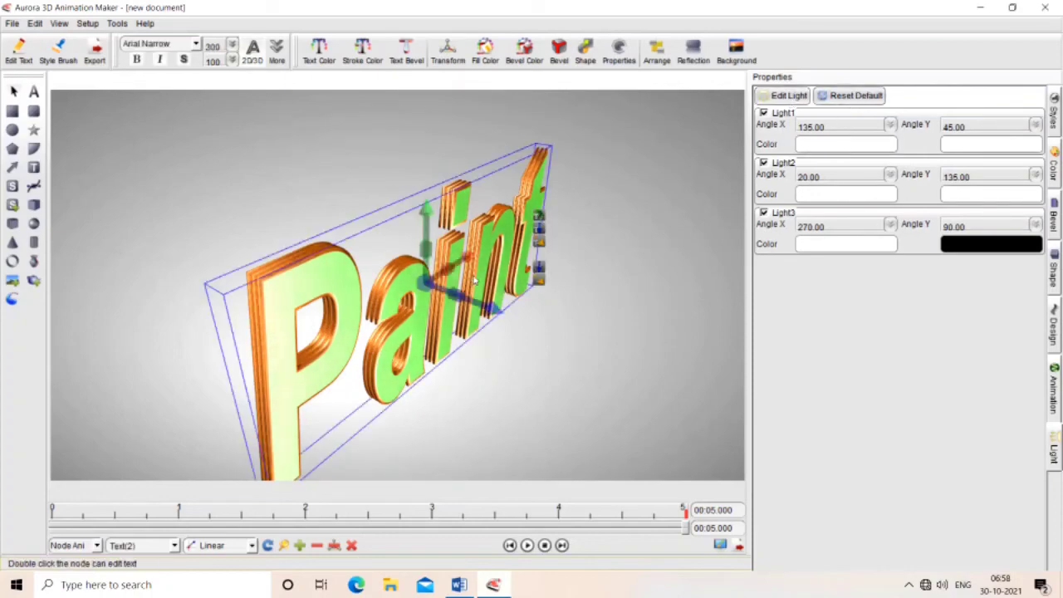
Look through the Paint text's bevel color options and round rectangle properties, including the Round Radius setting.
left_click(406, 51)
left_click(525, 53)
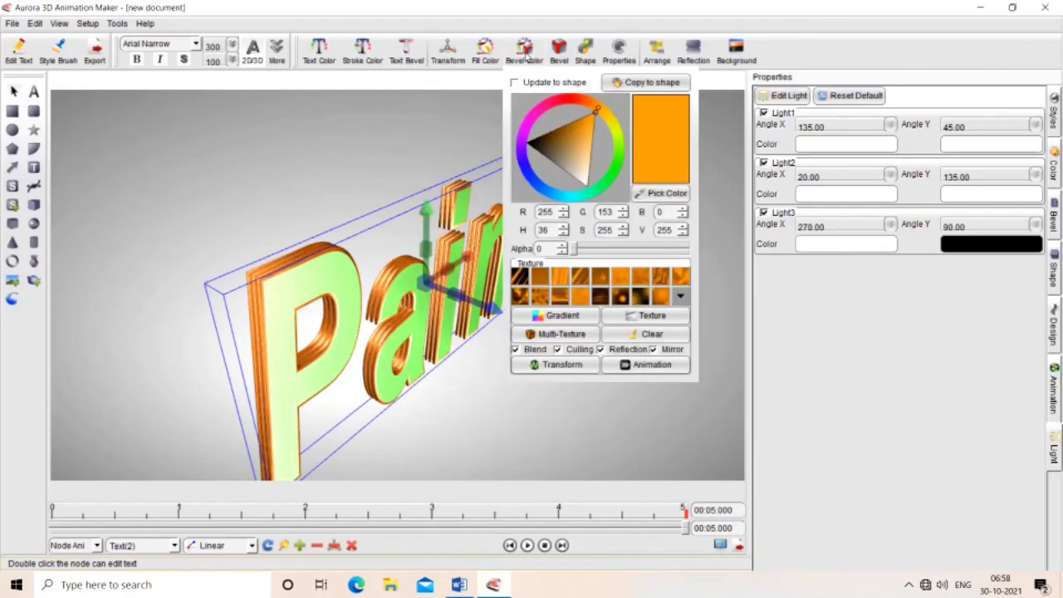
left_click(619, 52)
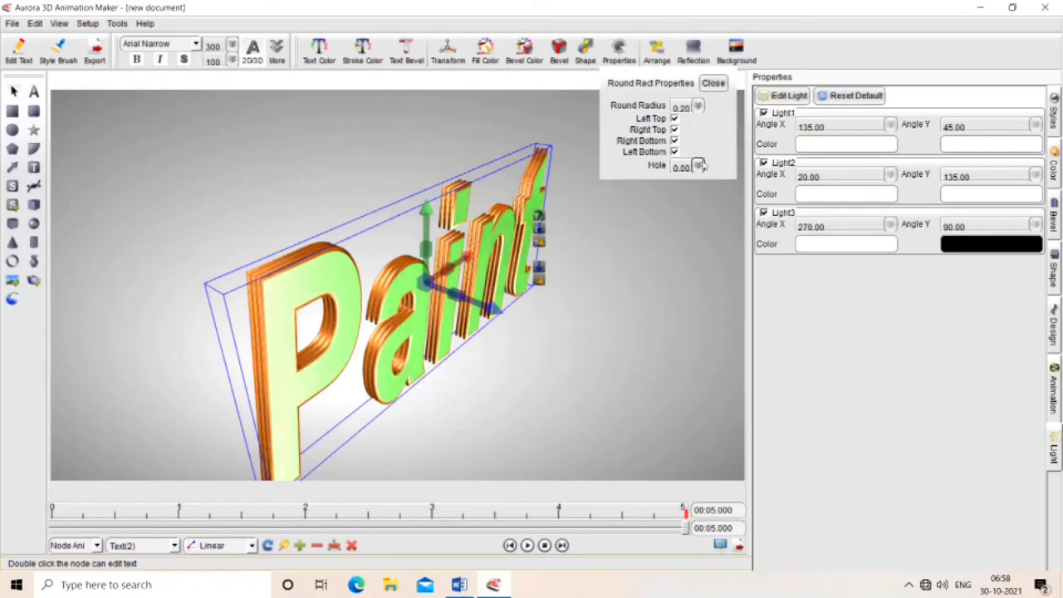
left_click(698, 106)
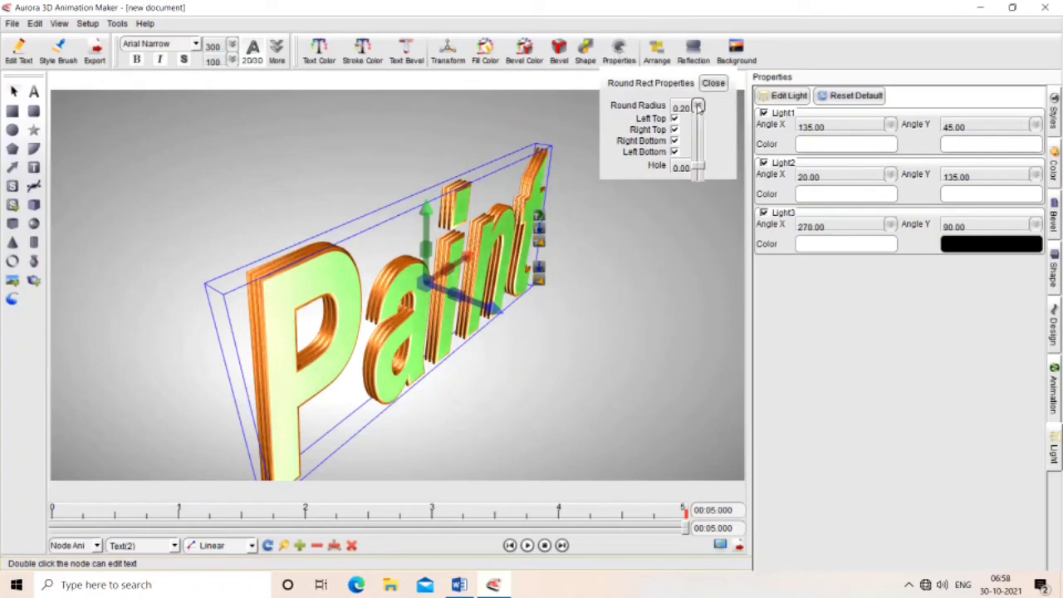
left_click_drag(700, 167, 701, 163)
left_click(712, 83)
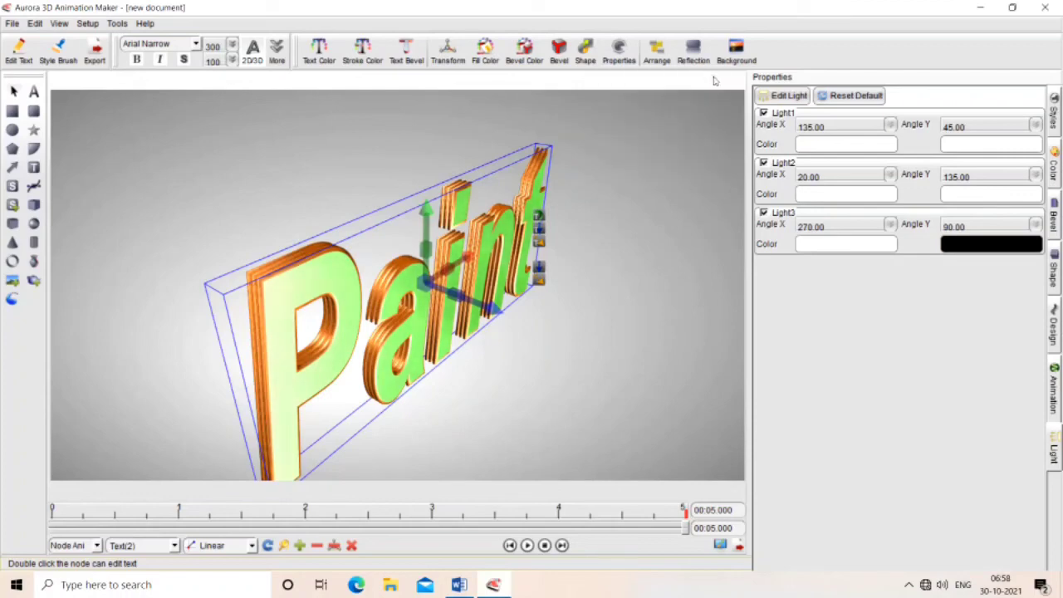
Set the scene background to the image bkimage1 and play the animation against it.
left_click(721, 65)
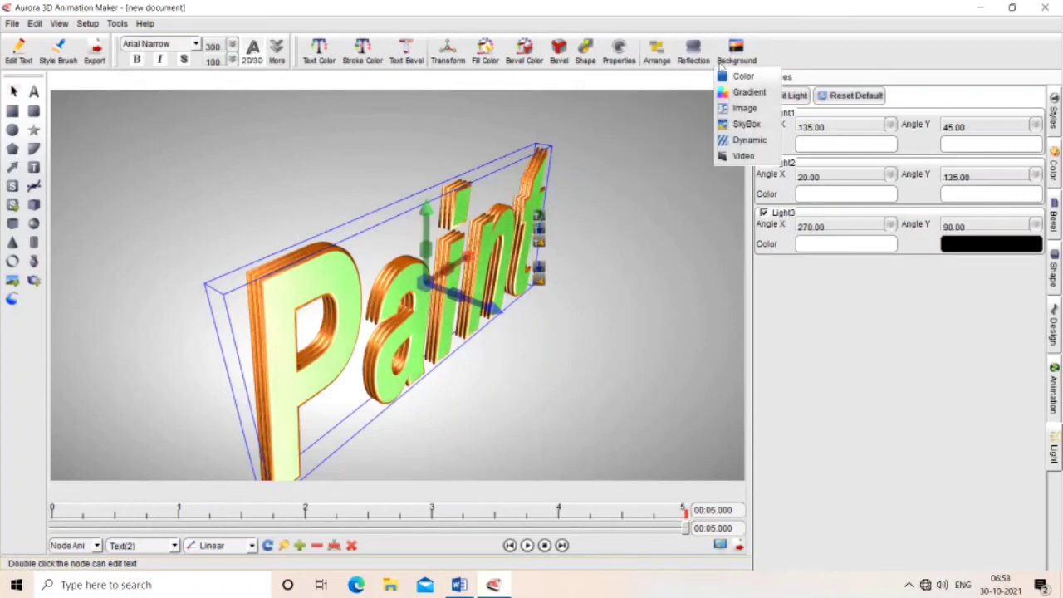
left_click(744, 110)
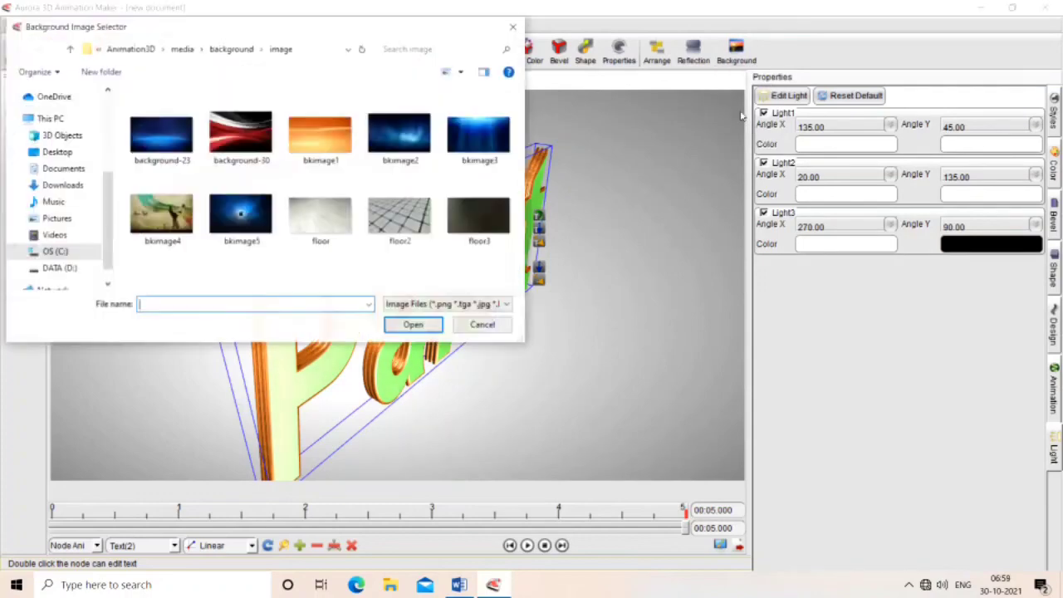
double_click(322, 137)
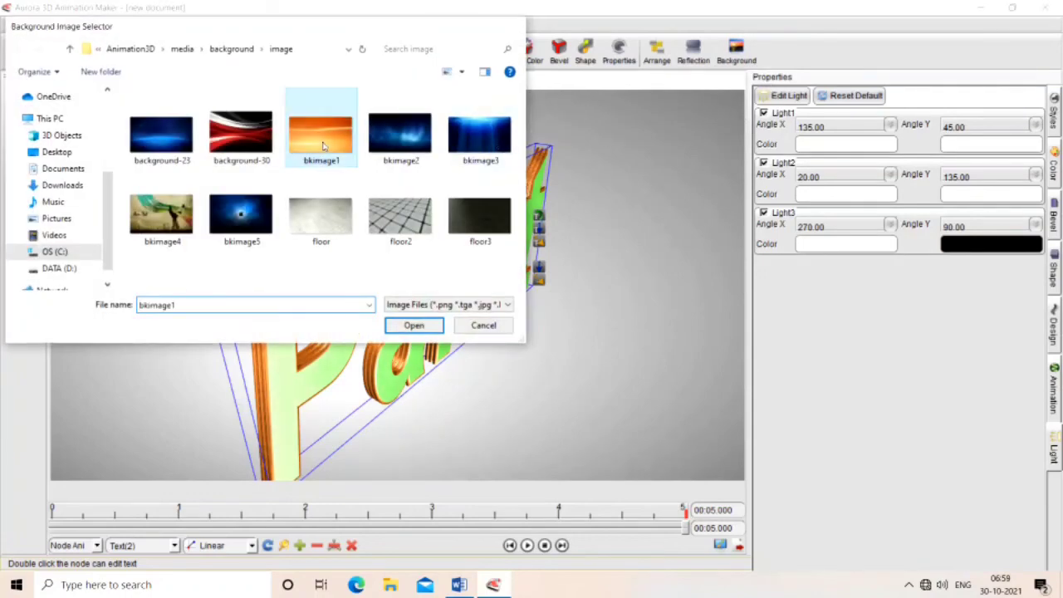
left_click(660, 364)
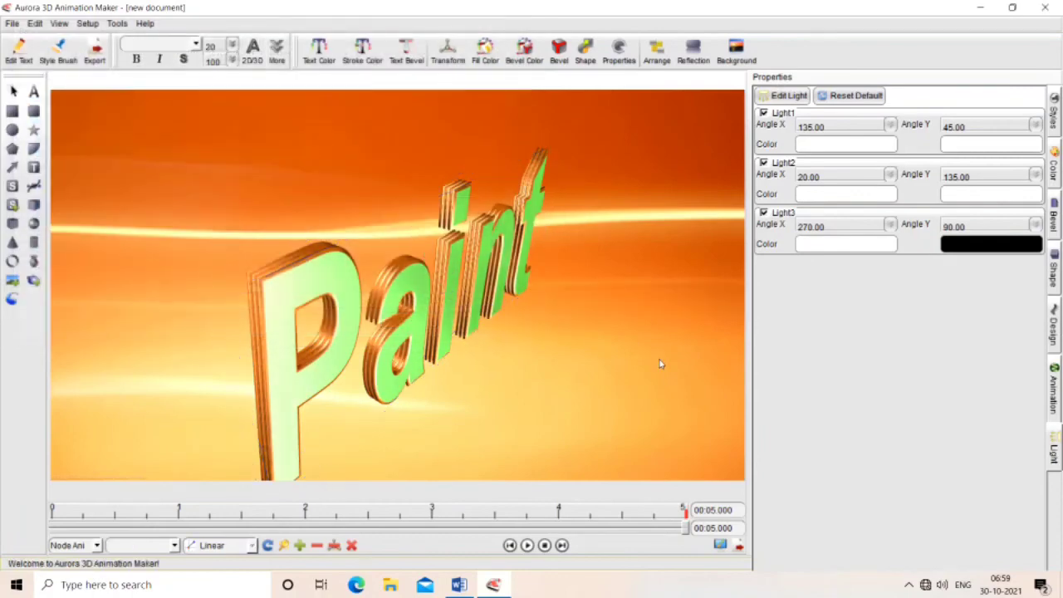
left_click(527, 545)
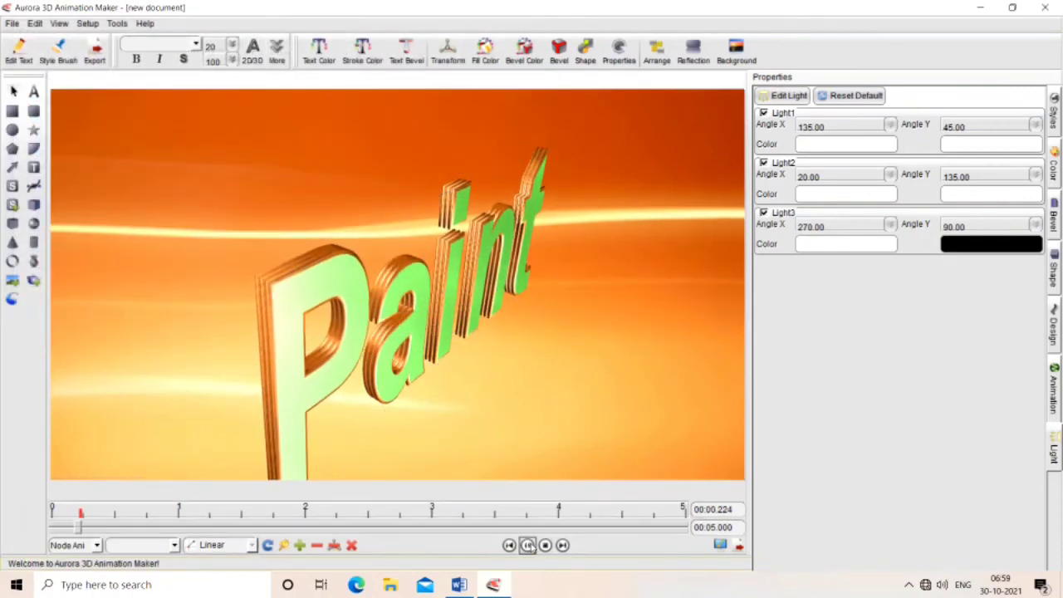